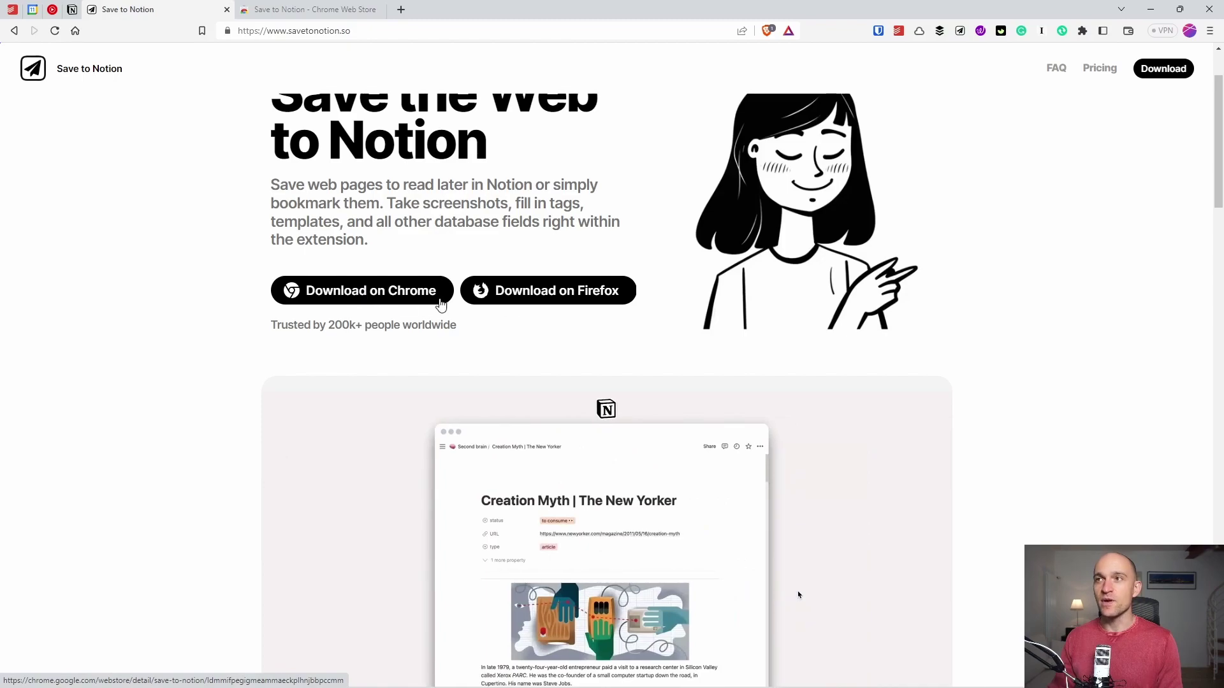
# Step: Look through the Save to Notion website down to the pricing section and view the extension's Chrome Web Store page
pyautogui.scroll(-3, 508, 296)
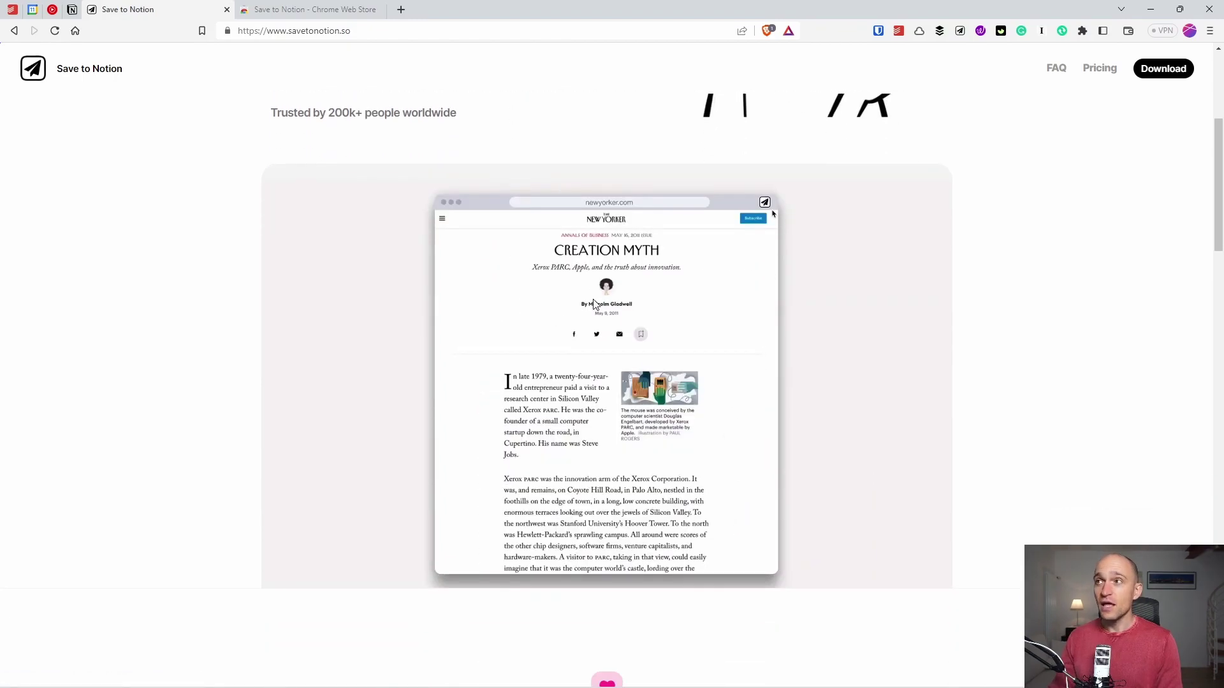
pyautogui.scroll(-6, 590, 306)
pyautogui.scroll(-3, 561, 306)
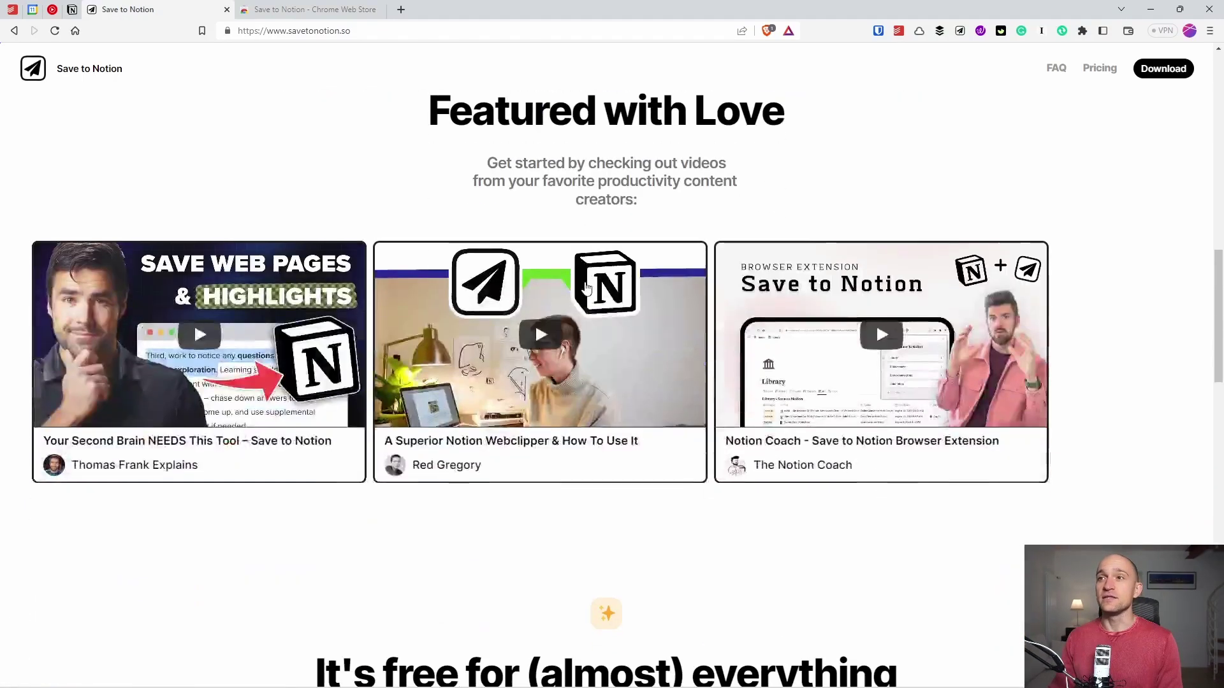
pyautogui.scroll(-6, 394, 230)
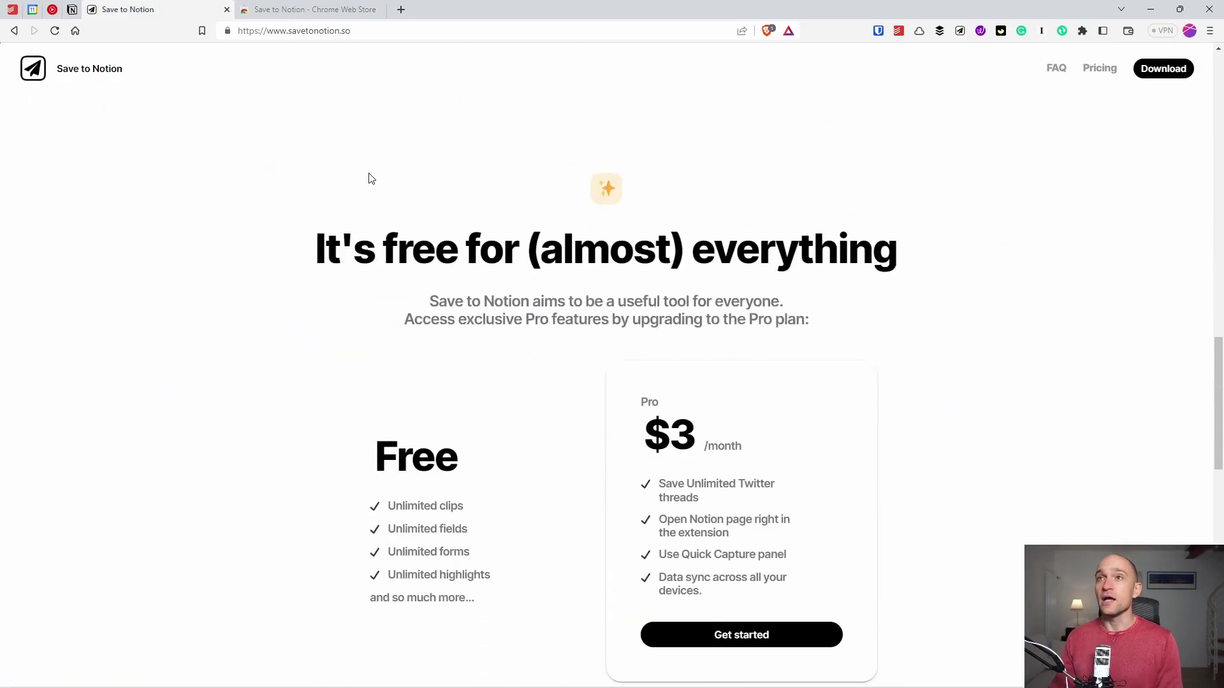
pyautogui.click(322, 9)
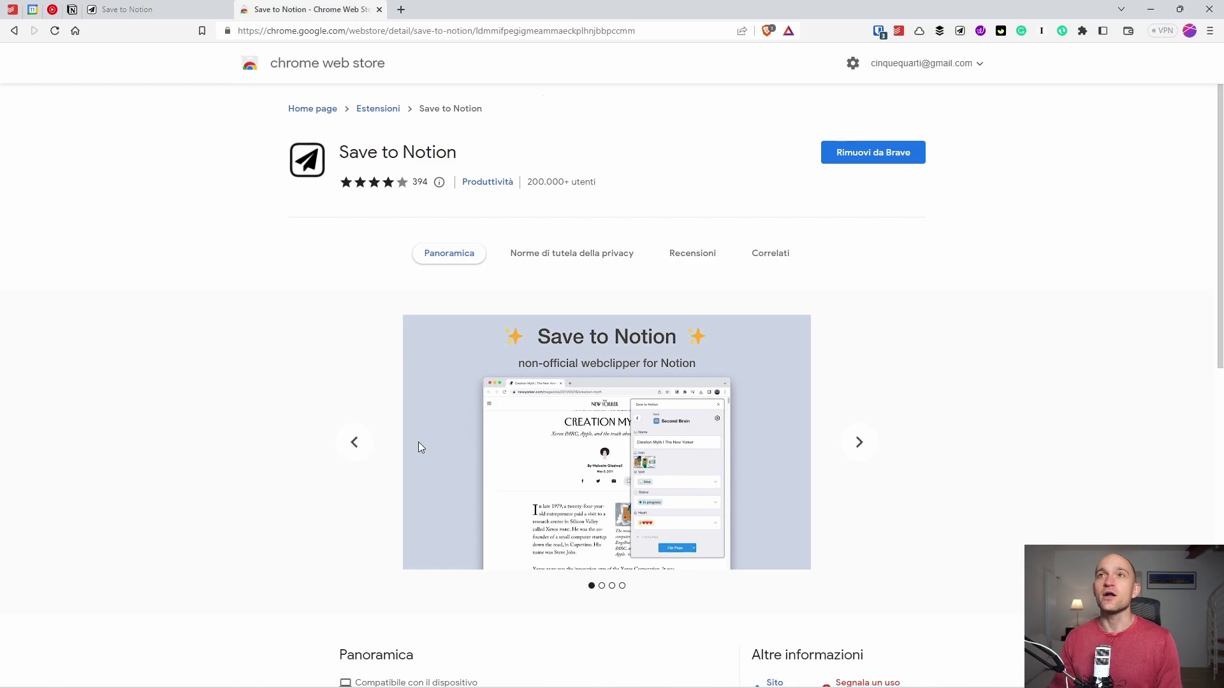
# Step: Return to the Save to Notion home page and follow its download link for Chrome
pyautogui.click(220, 10)
pyautogui.scroll(15, 433, 249)
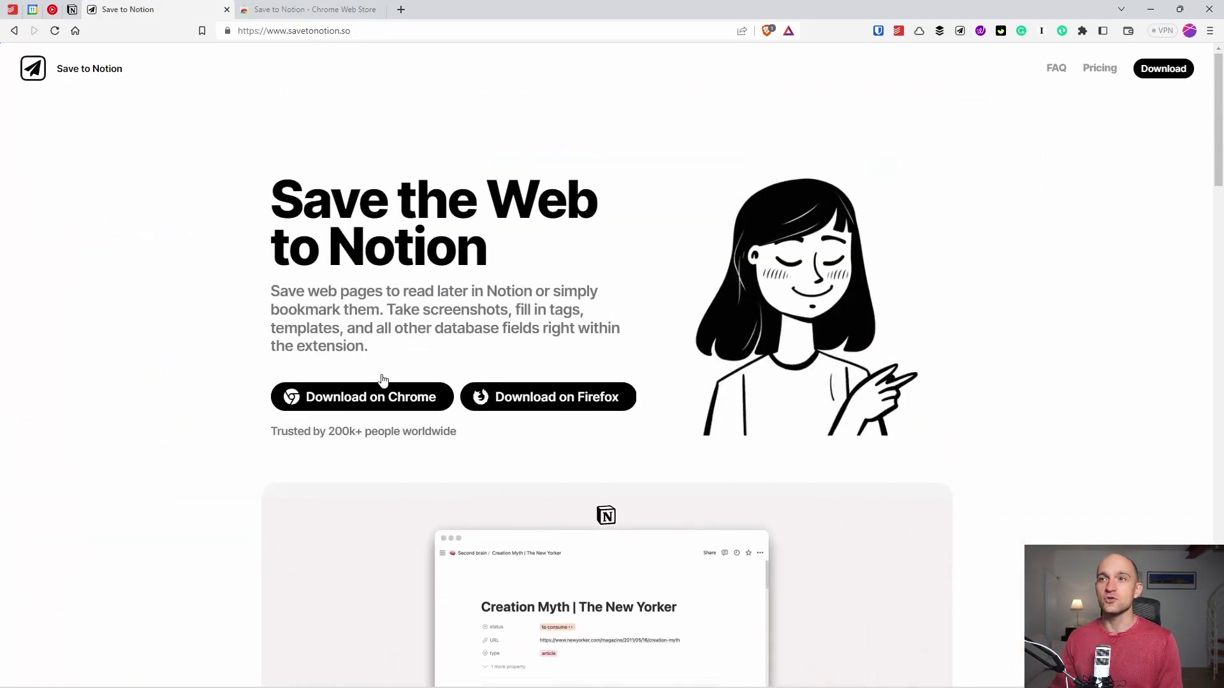
pyautogui.click(382, 390)
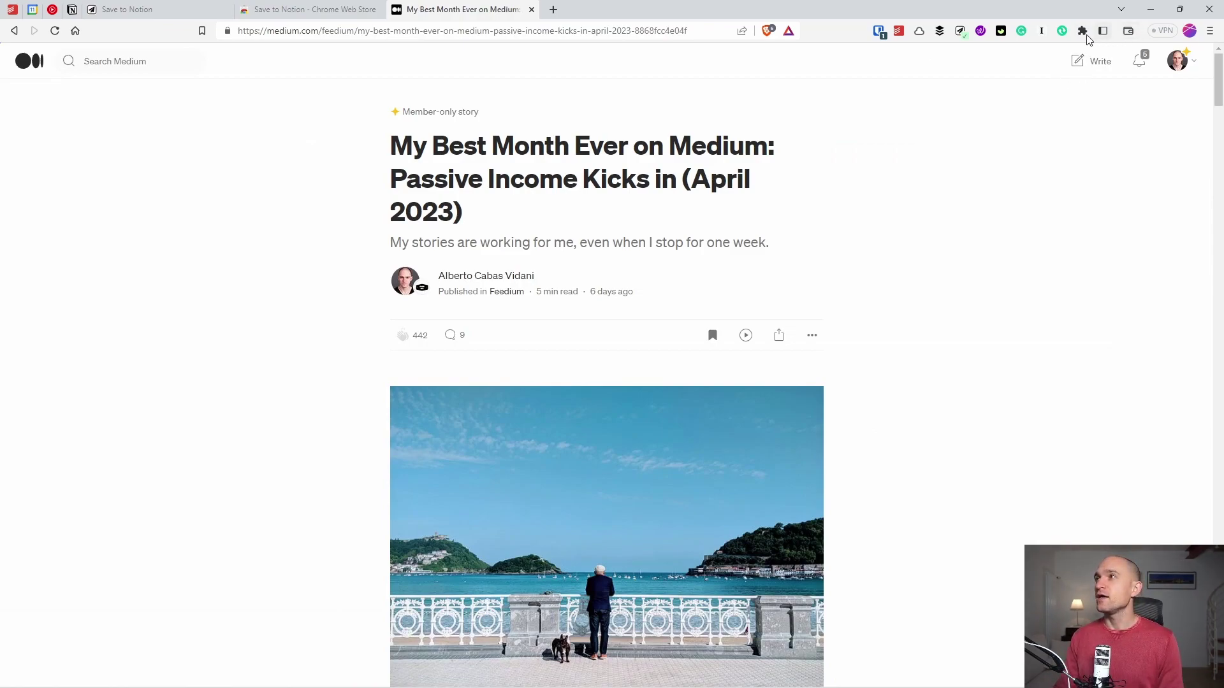
# Step: Open the Save to Notion extension on the Medium article about April 2023 and try it on an empty new tab
pyautogui.click(957, 37)
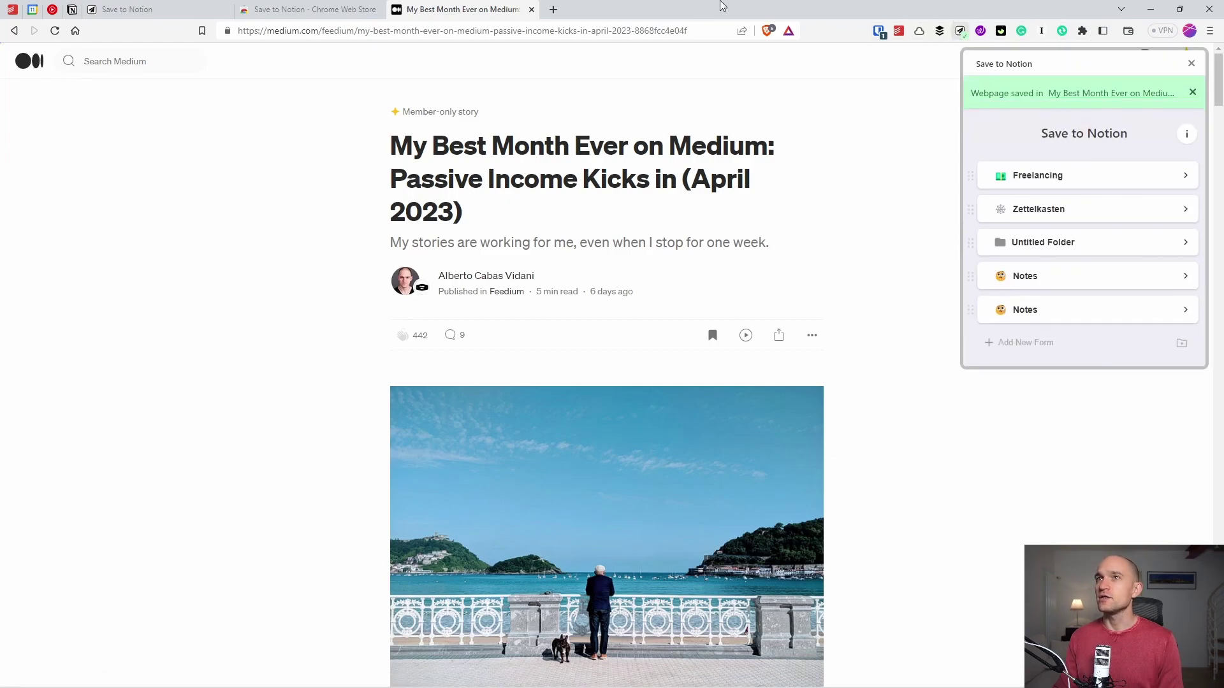
pyautogui.click(554, 9)
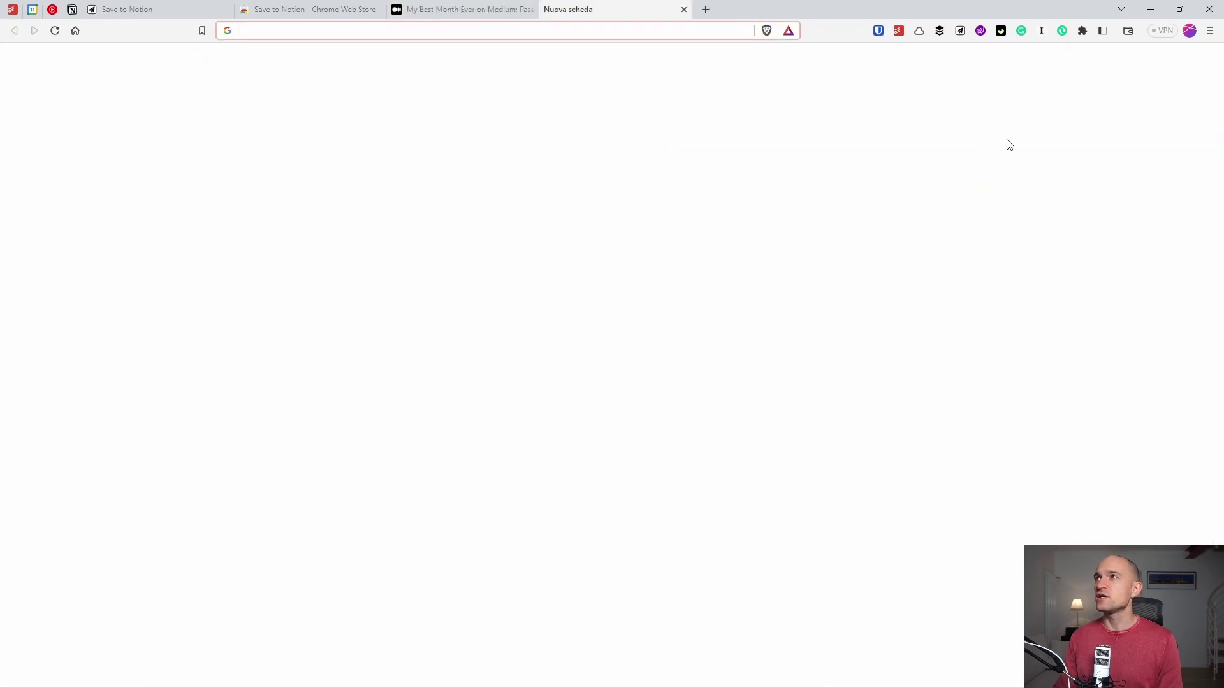
pyautogui.click(961, 36)
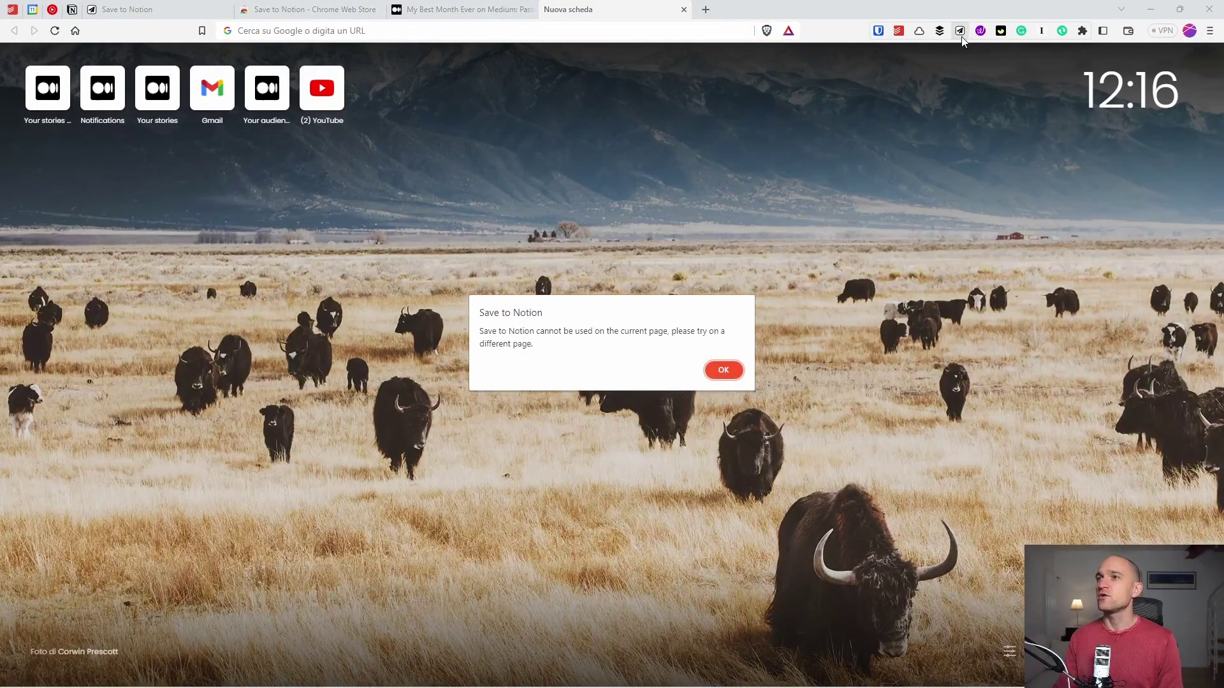
pyautogui.click(722, 371)
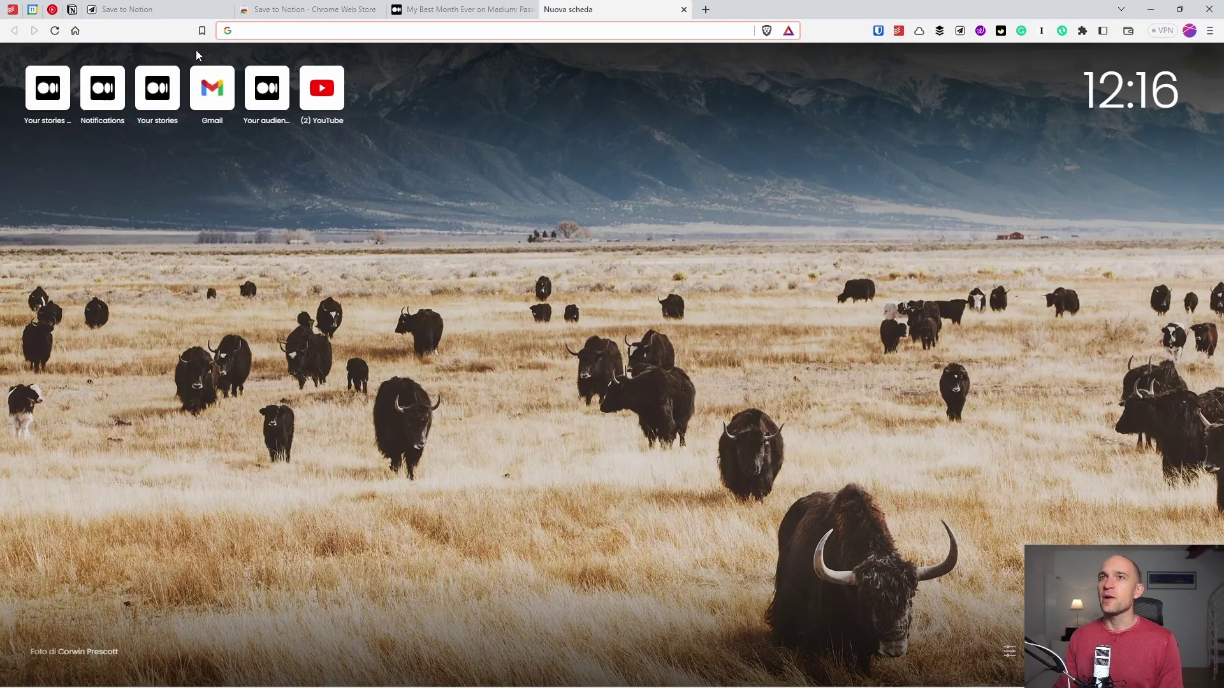
# Step: Open the Medium audience page and examine the Save to Notion extension's settings and highlight formatting styles there
pyautogui.click(276, 84)
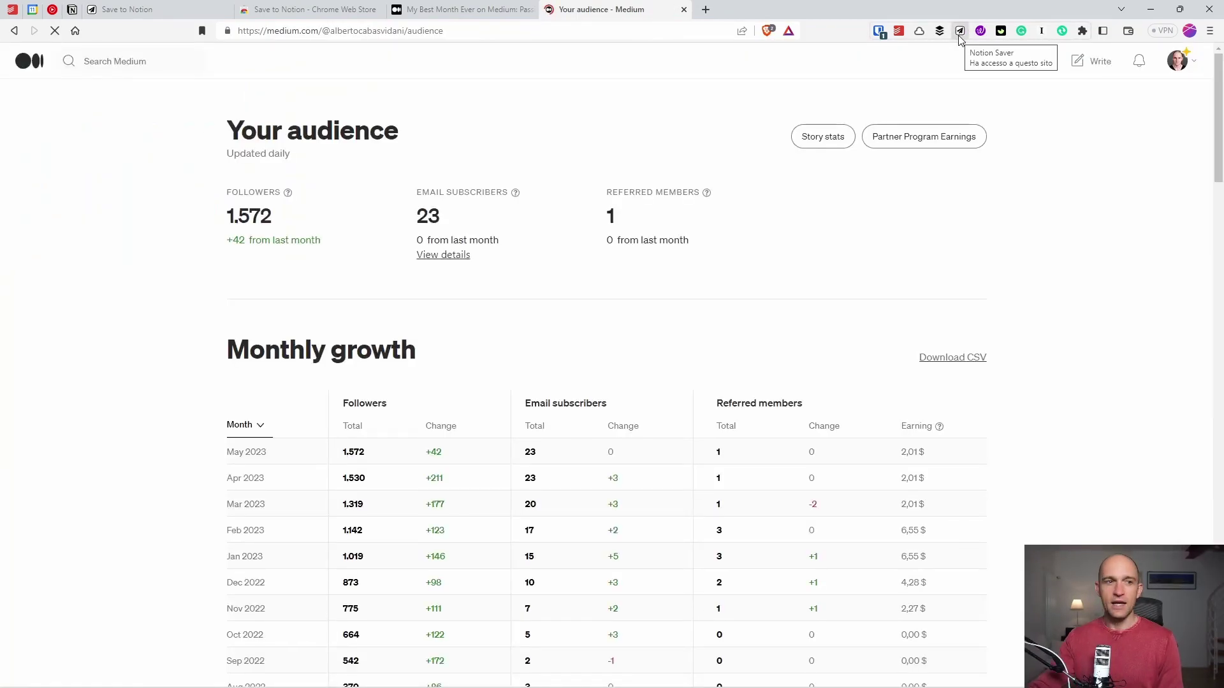
pyautogui.click(960, 32)
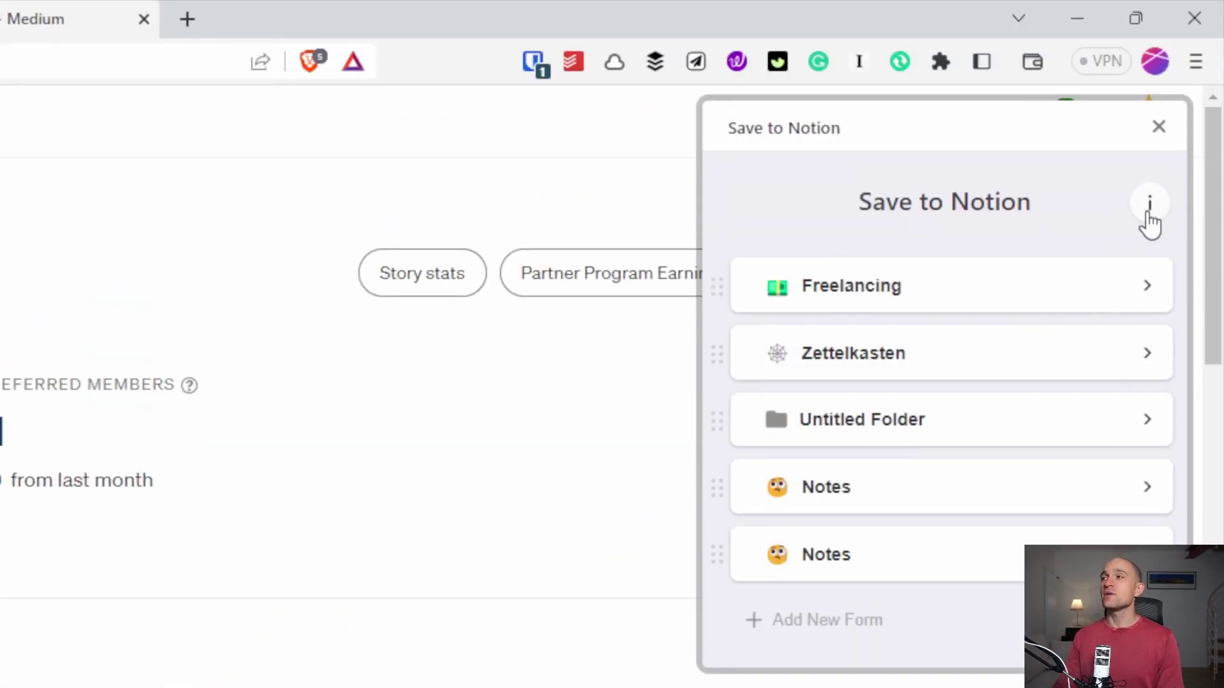
pyautogui.click(1151, 205)
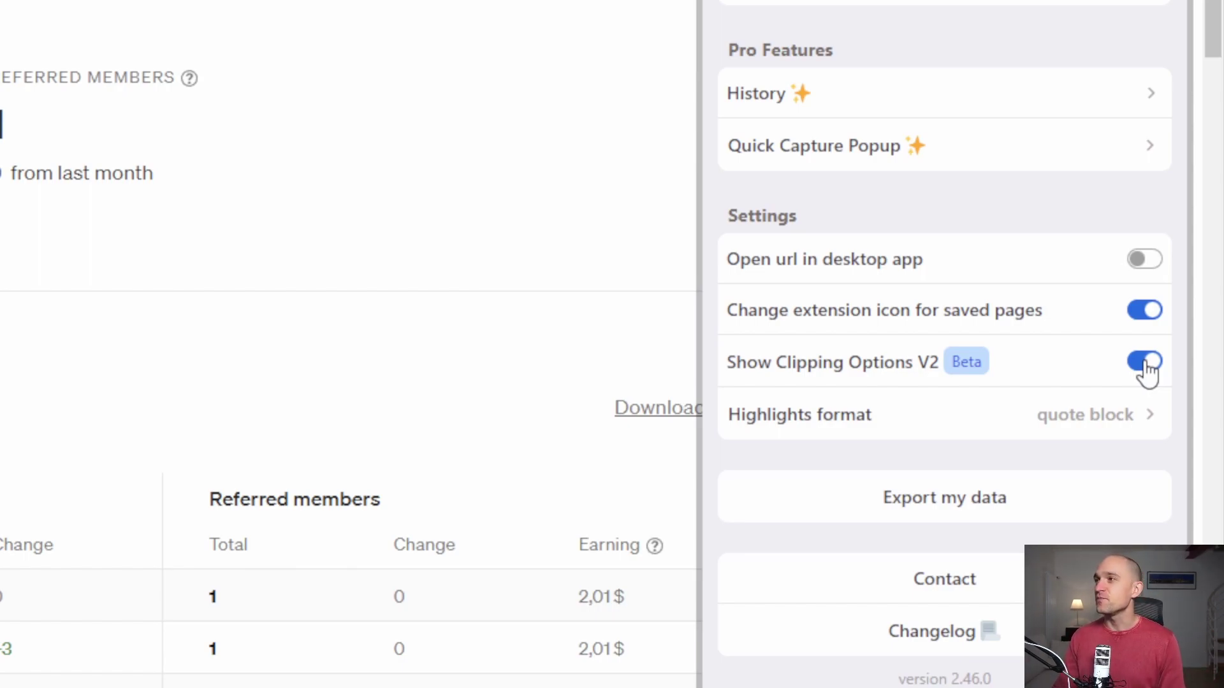
pyautogui.click(1137, 424)
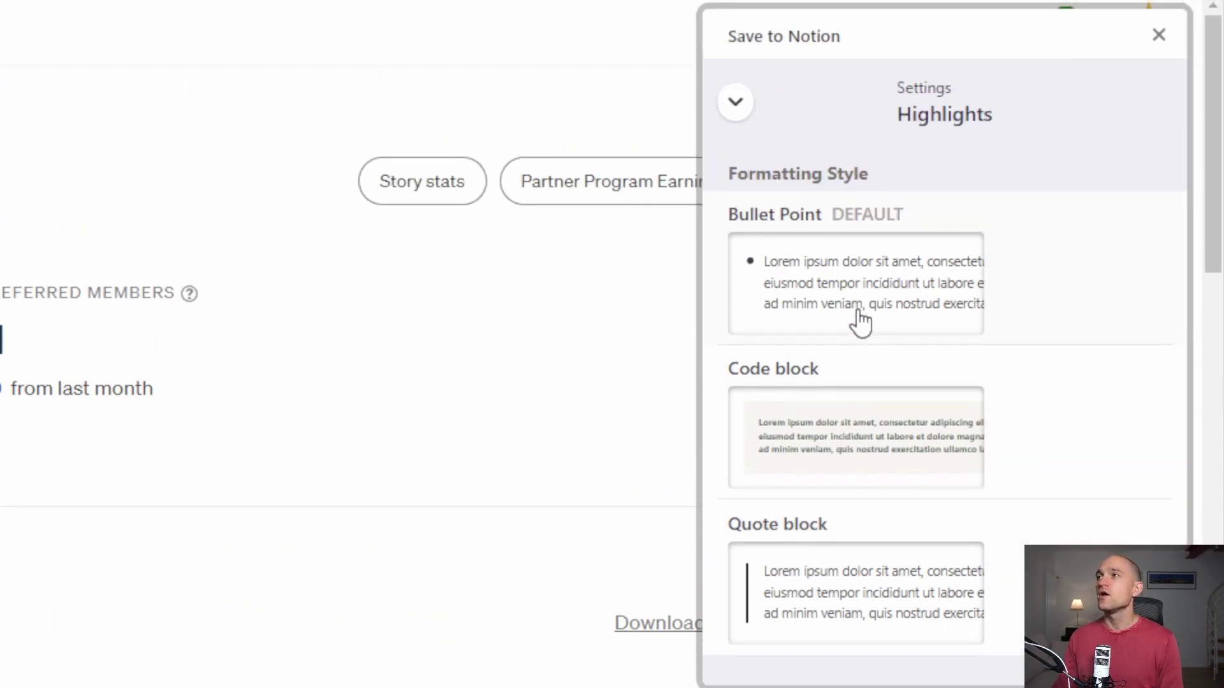
pyautogui.click(727, 197)
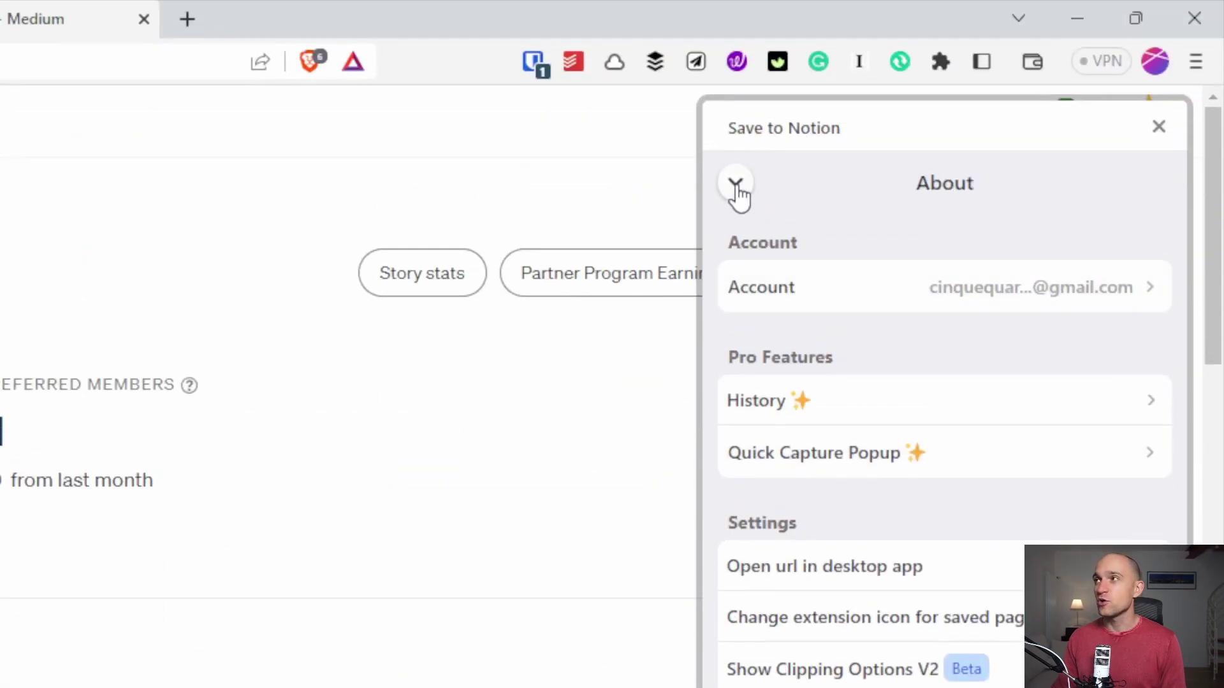
pyautogui.click(736, 186)
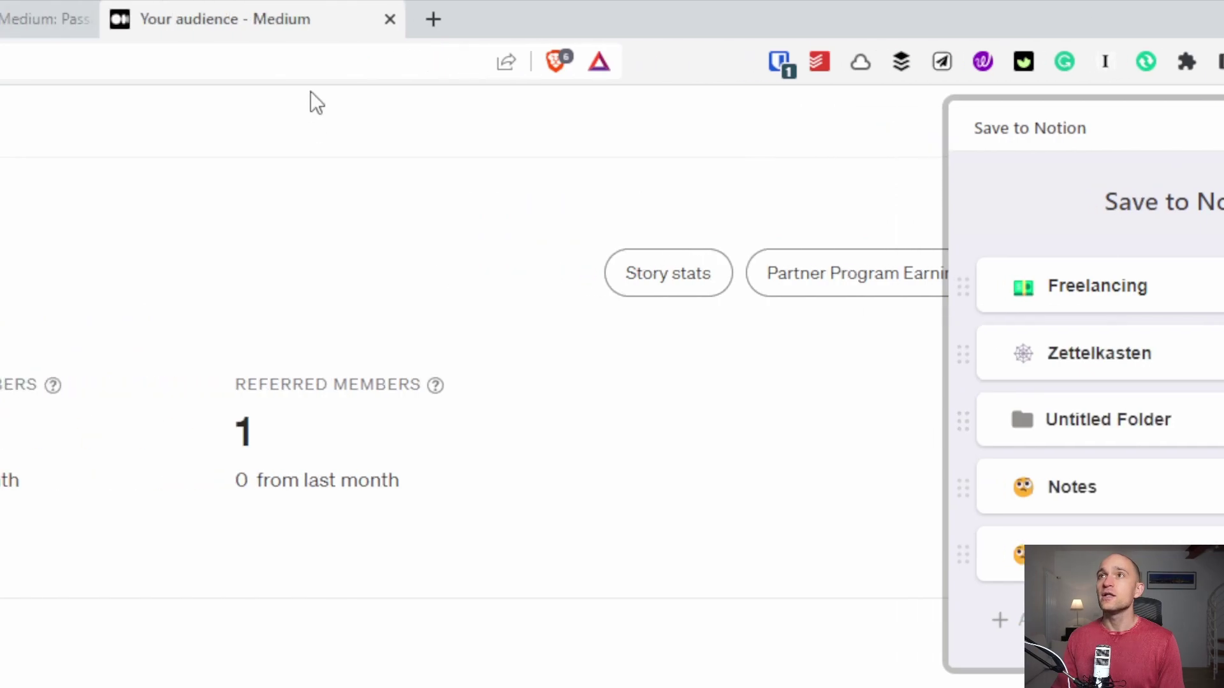
# Step: Open the Medium story about always finding the perfect words, clear the saved-page notice and reopen Save to Notion on it
pyautogui.click(308, 18)
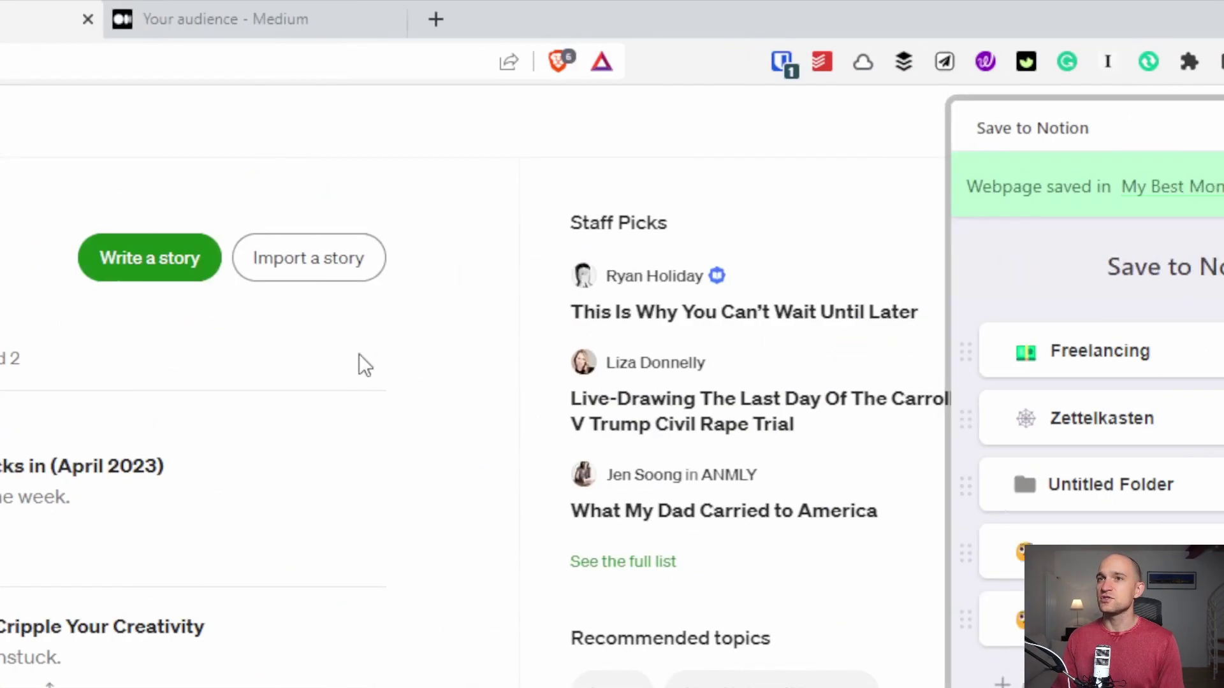
pyautogui.scroll(-6, 358, 357)
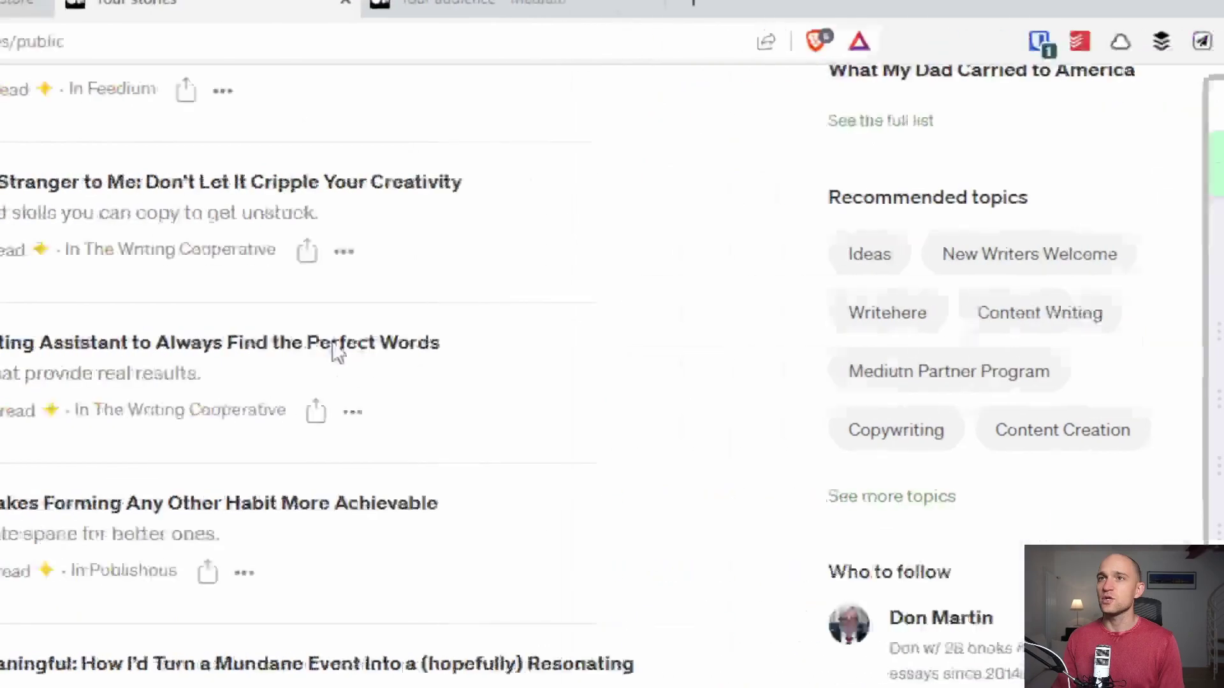
pyautogui.click(101, 345)
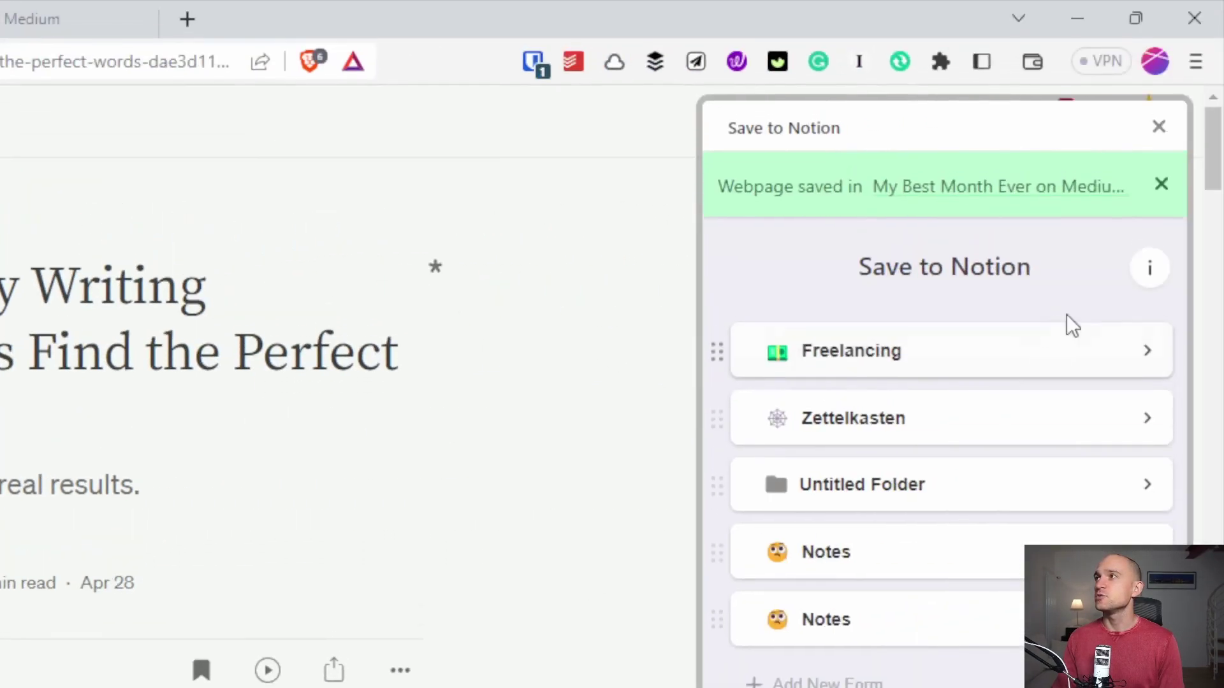
pyautogui.click(1159, 186)
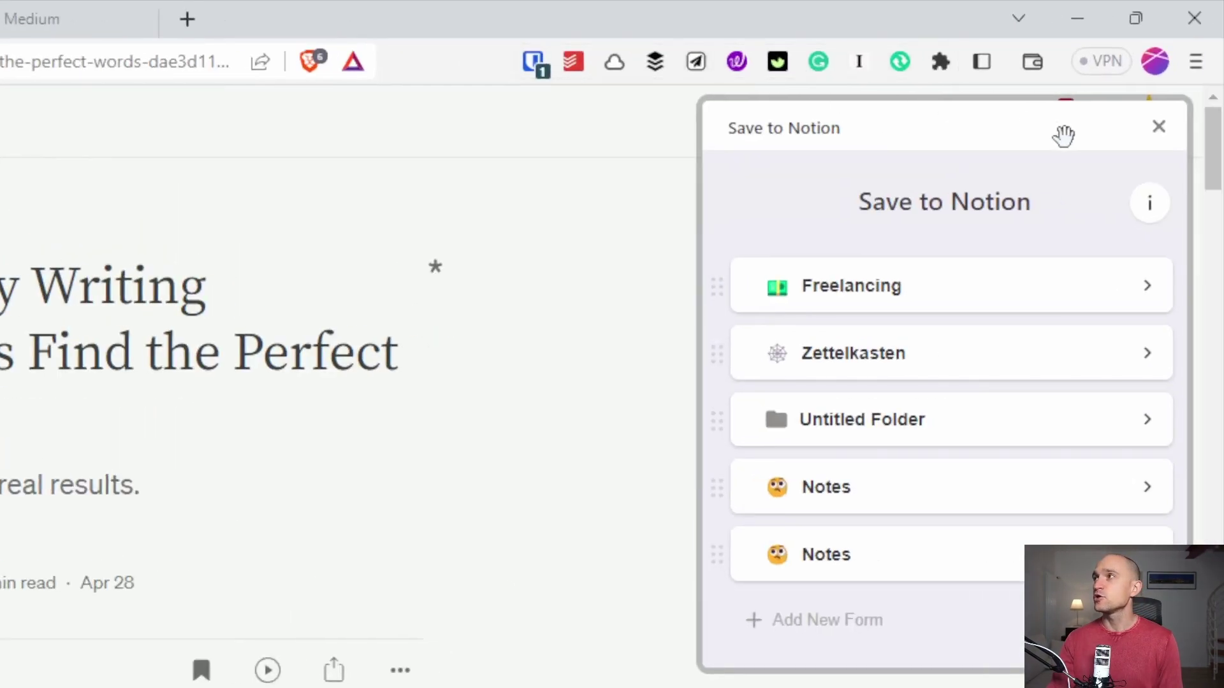
pyautogui.click(1155, 141)
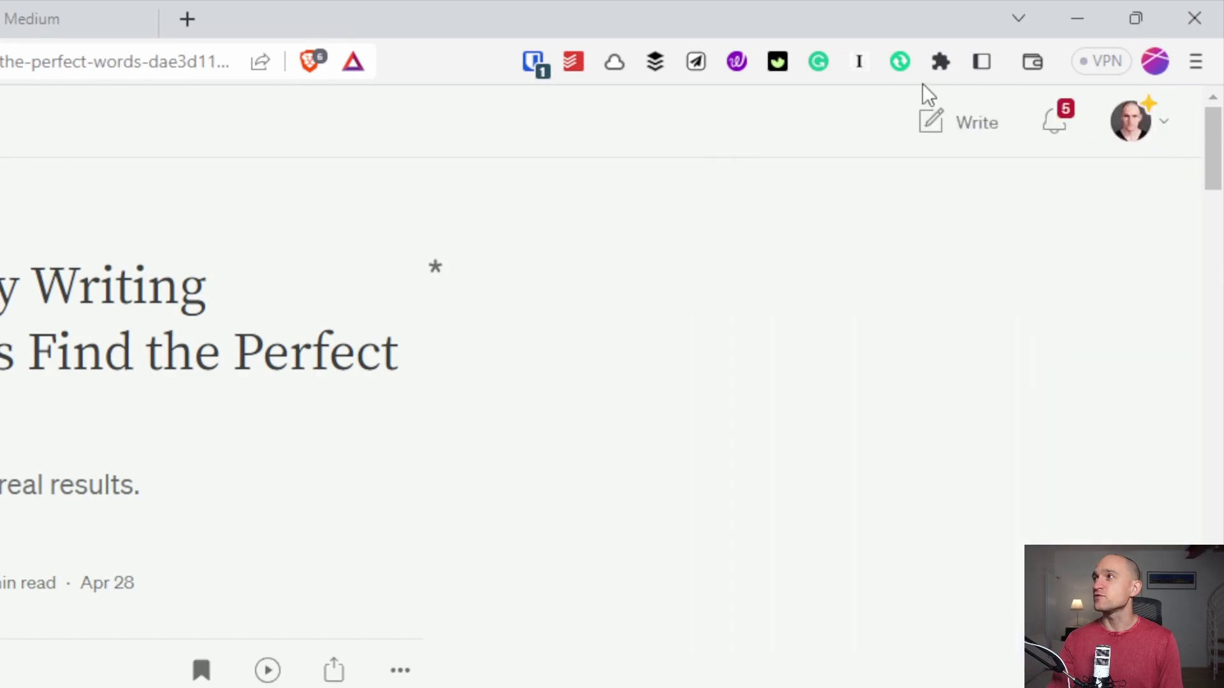
pyautogui.click(704, 54)
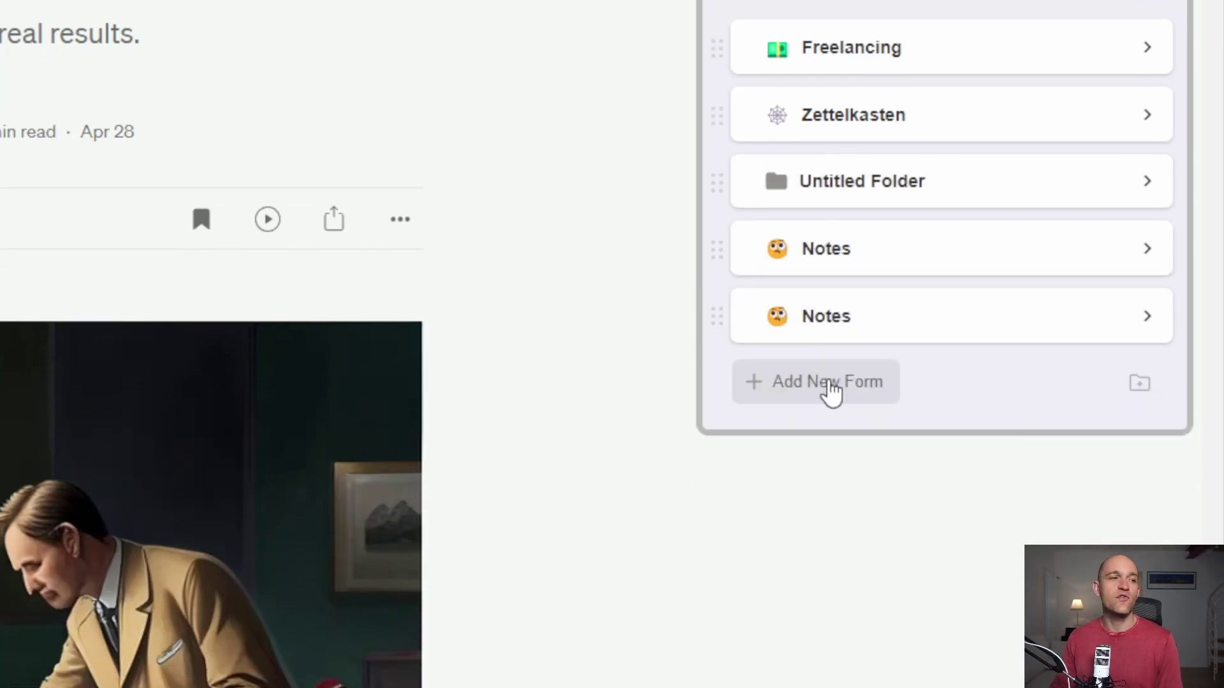
pyautogui.click(829, 382)
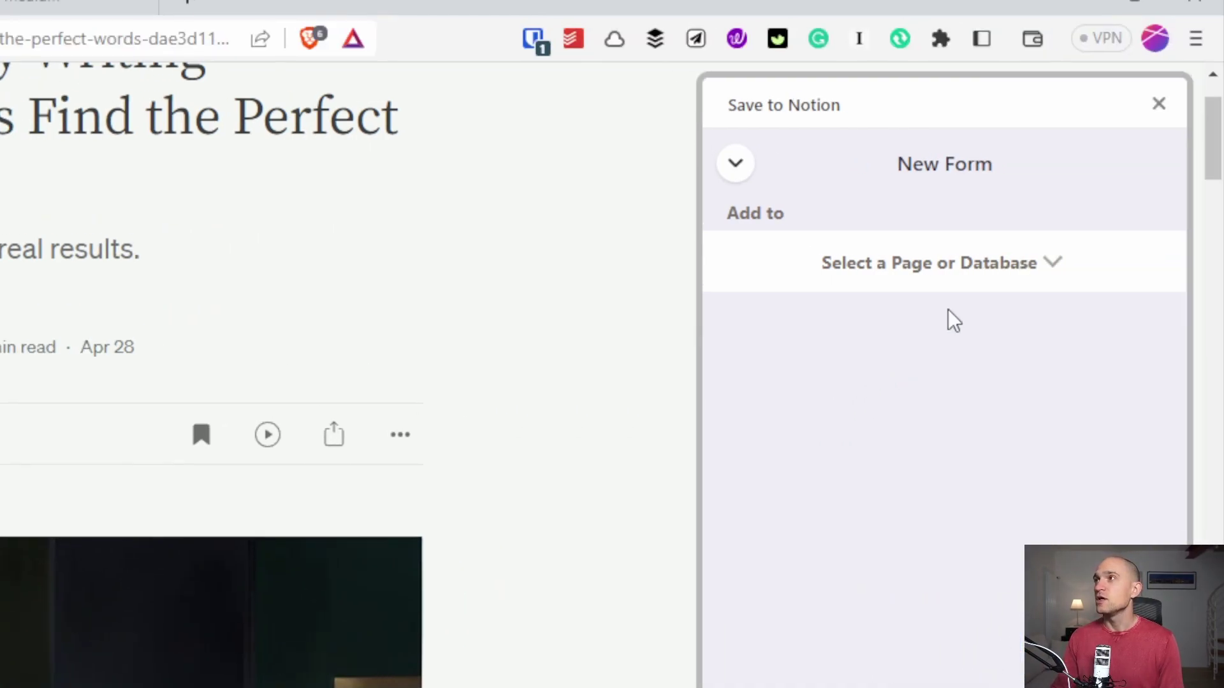
pyautogui.click(951, 312)
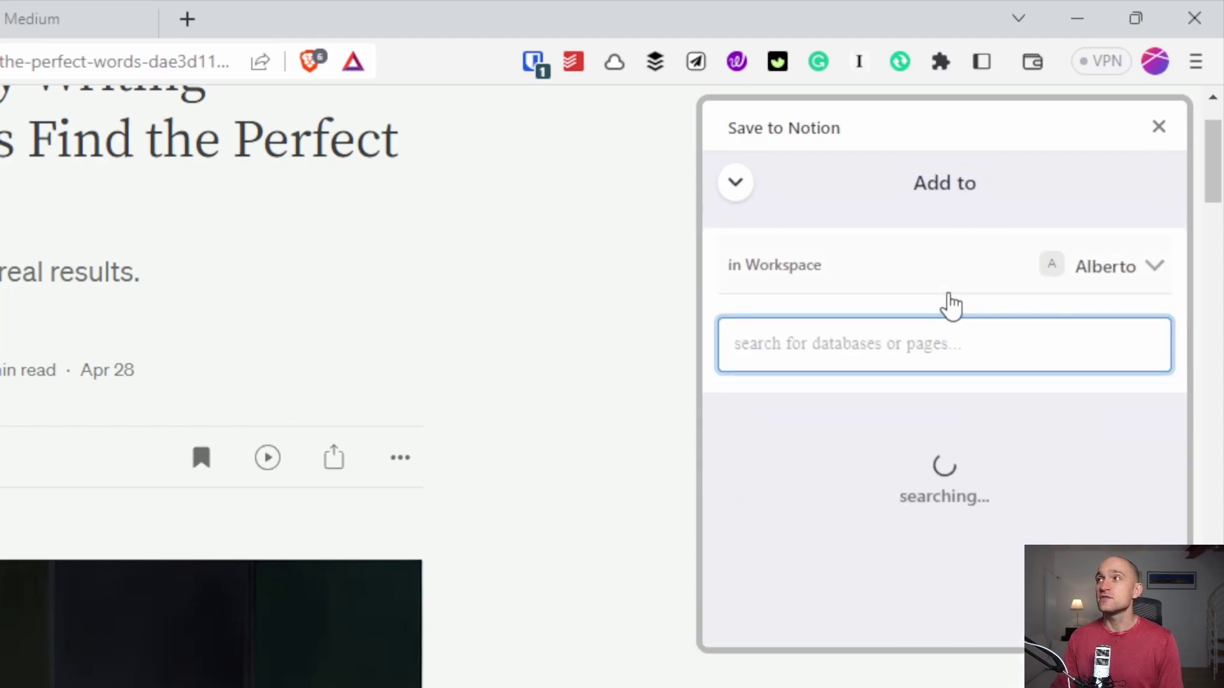
pyautogui.click(738, 187)
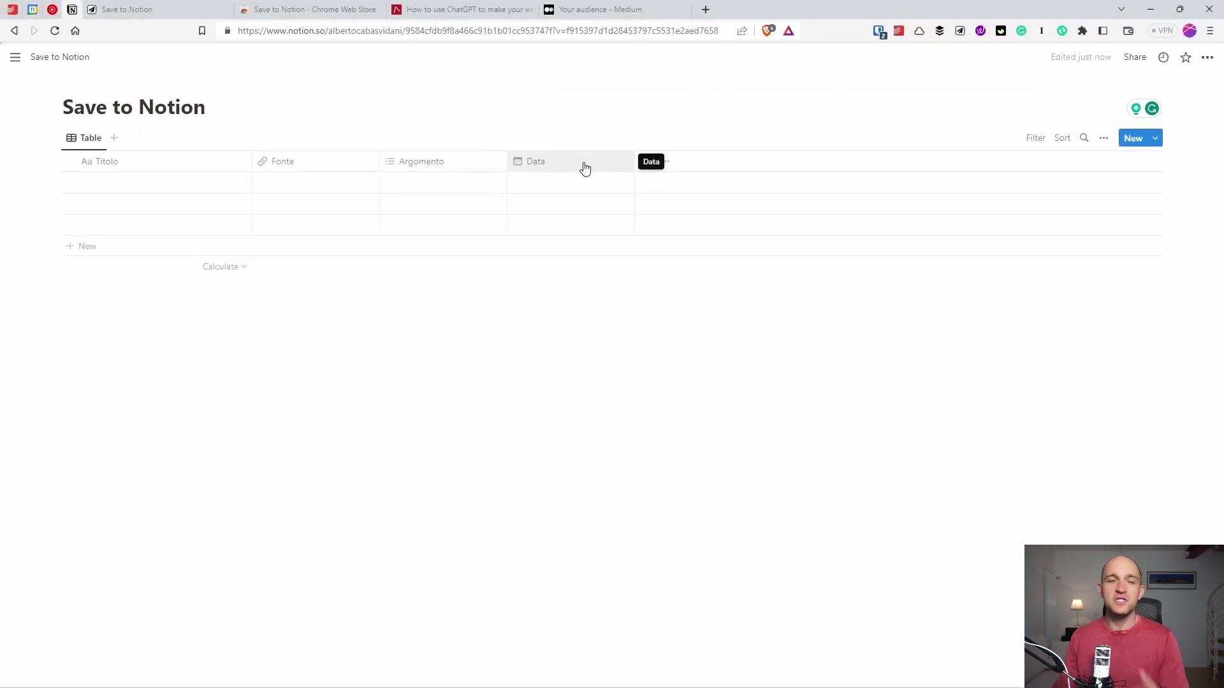
# Step: Switch from the Notion database back to the article and reopen the Save to Notion extension at its form list
pyautogui.click(507, 10)
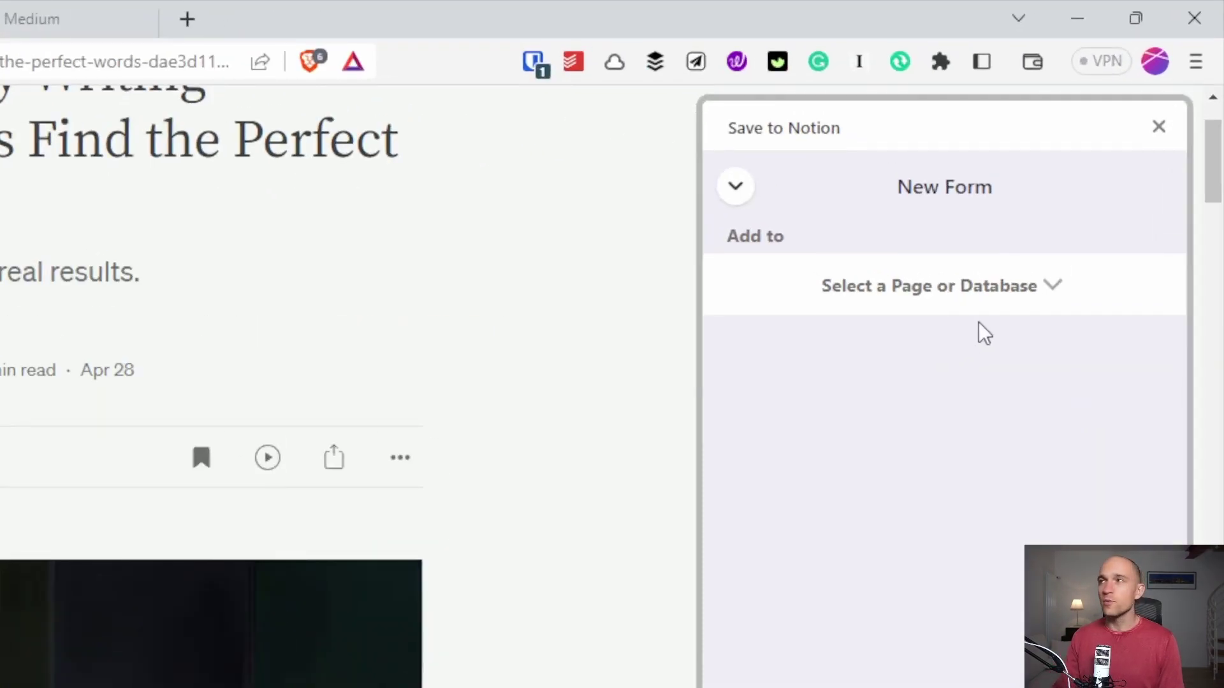
pyautogui.click(1158, 127)
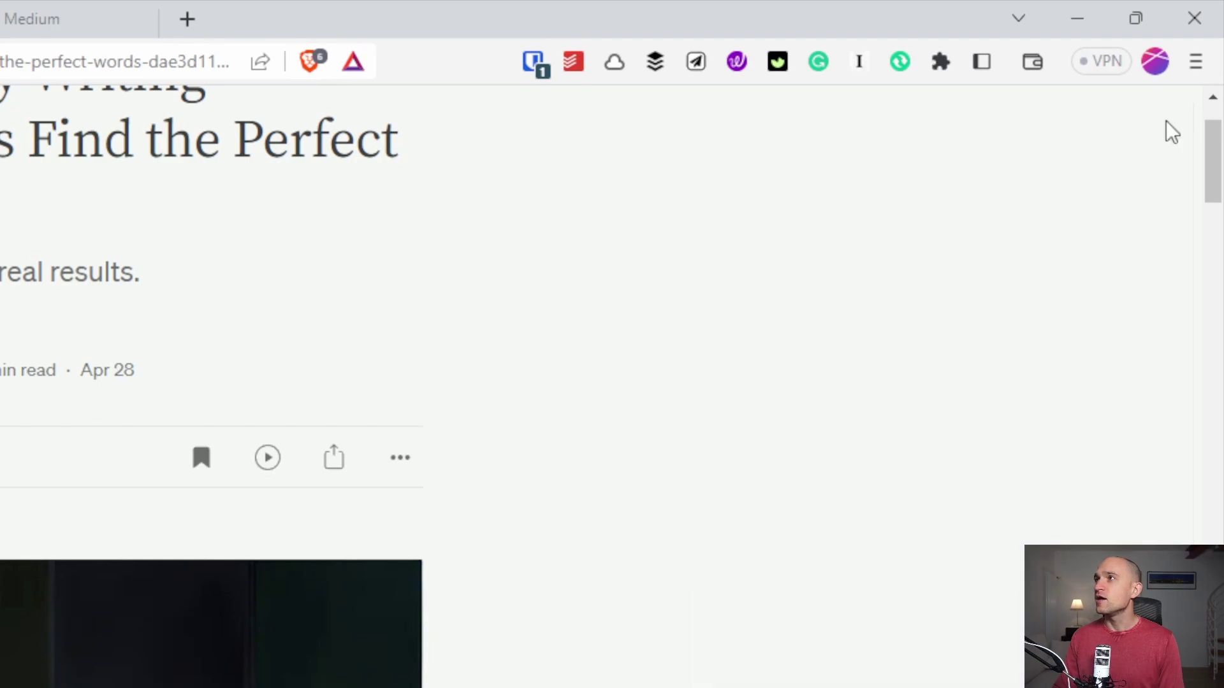
pyautogui.click(696, 64)
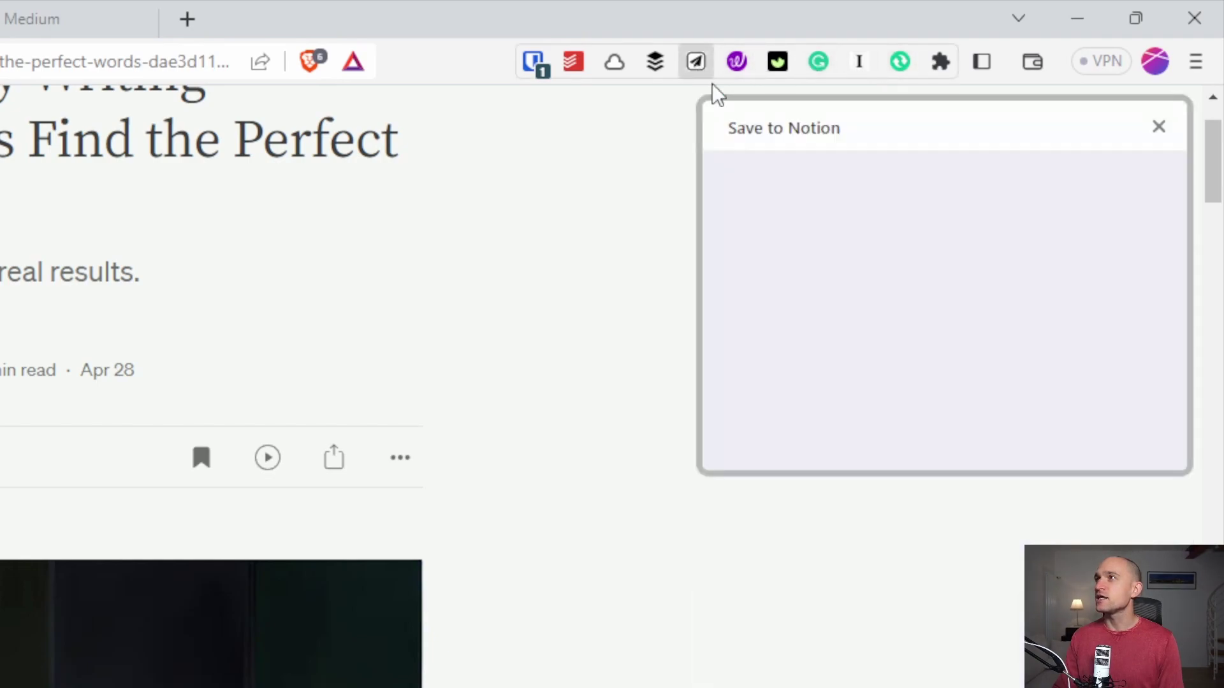
pyautogui.click(1148, 200)
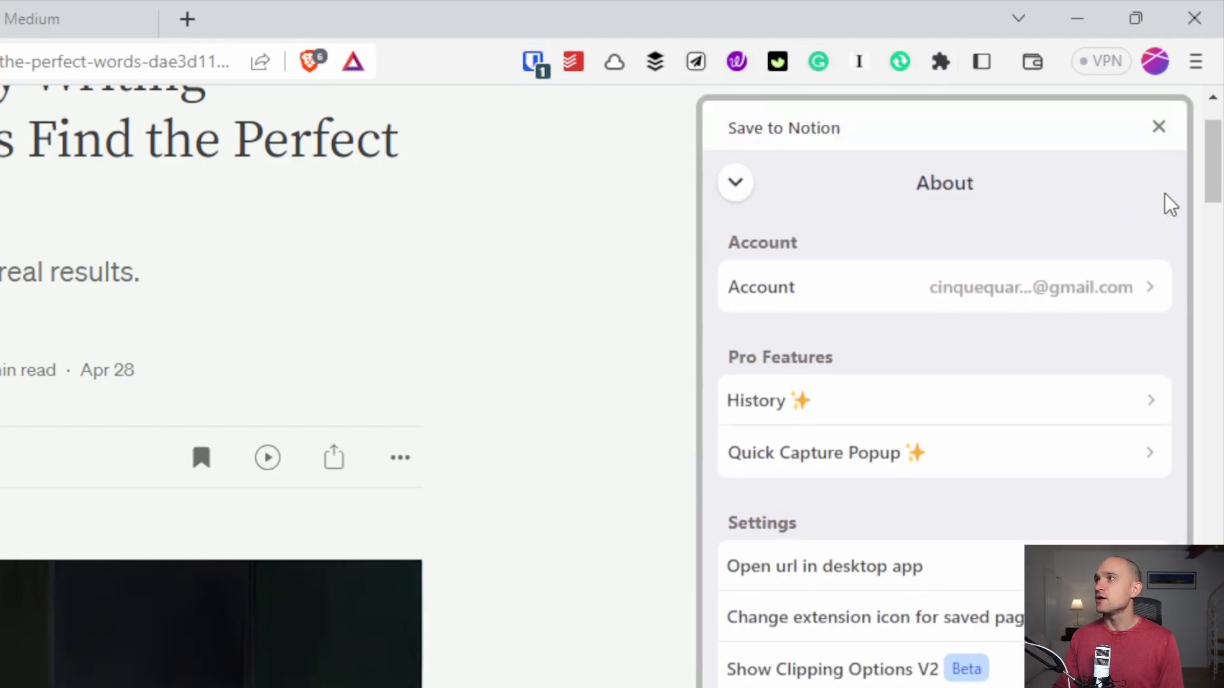
pyautogui.click(736, 182)
# Step: Add a new form targeting the "Save to Notion" database and set its clip format to Extract Content
pyautogui.click(841, 330)
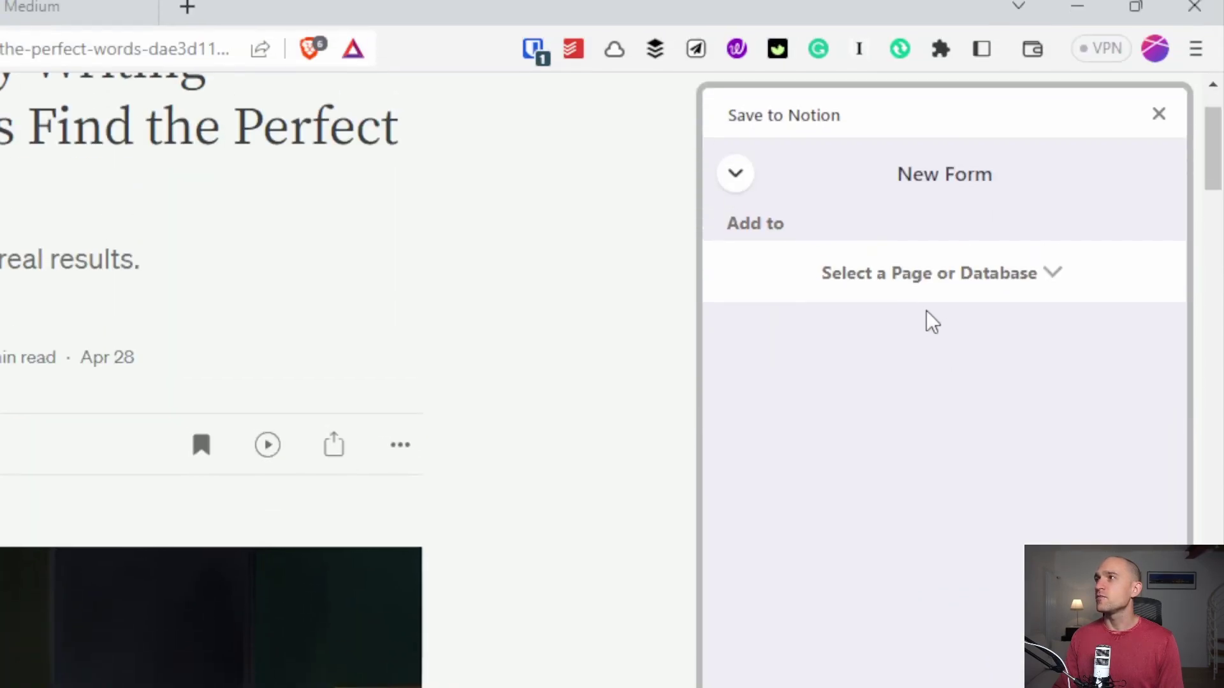
pyautogui.click(918, 290)
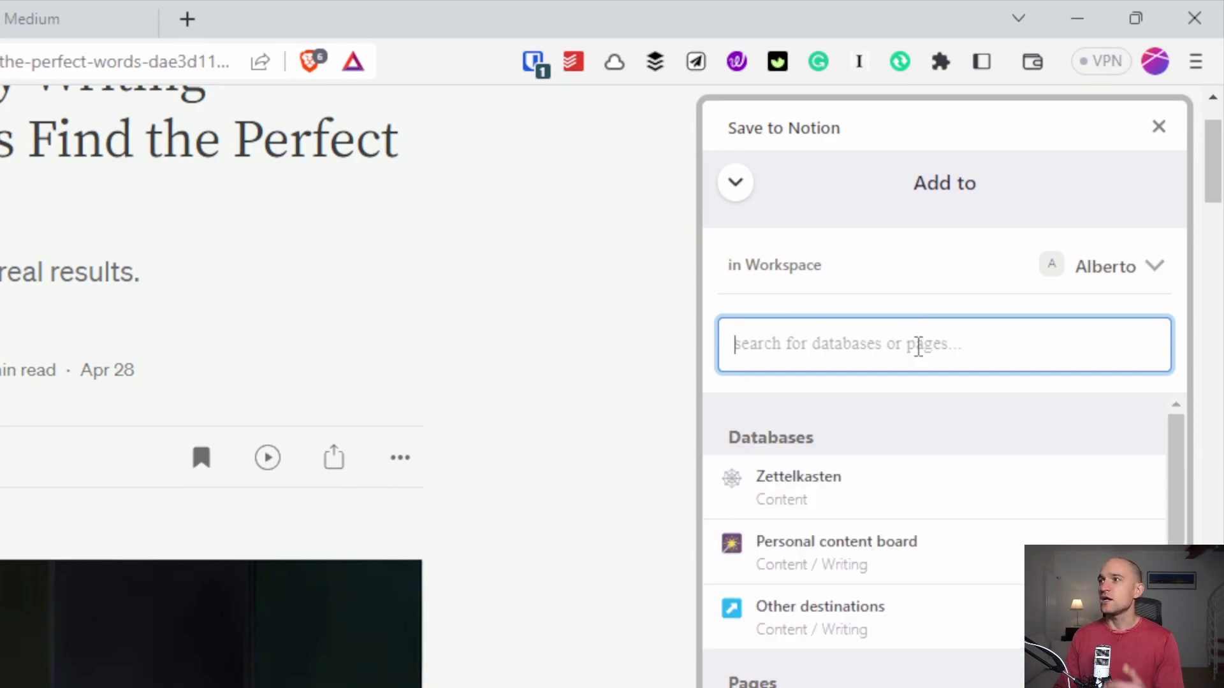
pyautogui.write('save t')
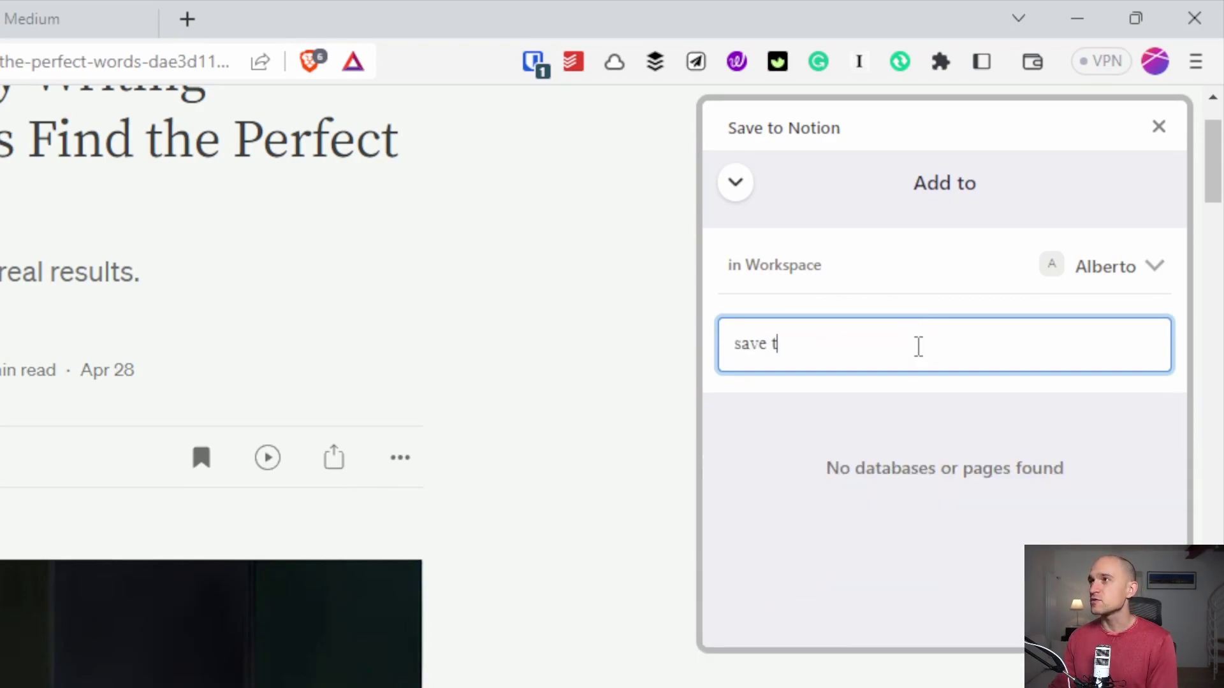
pyautogui.write('o notion')
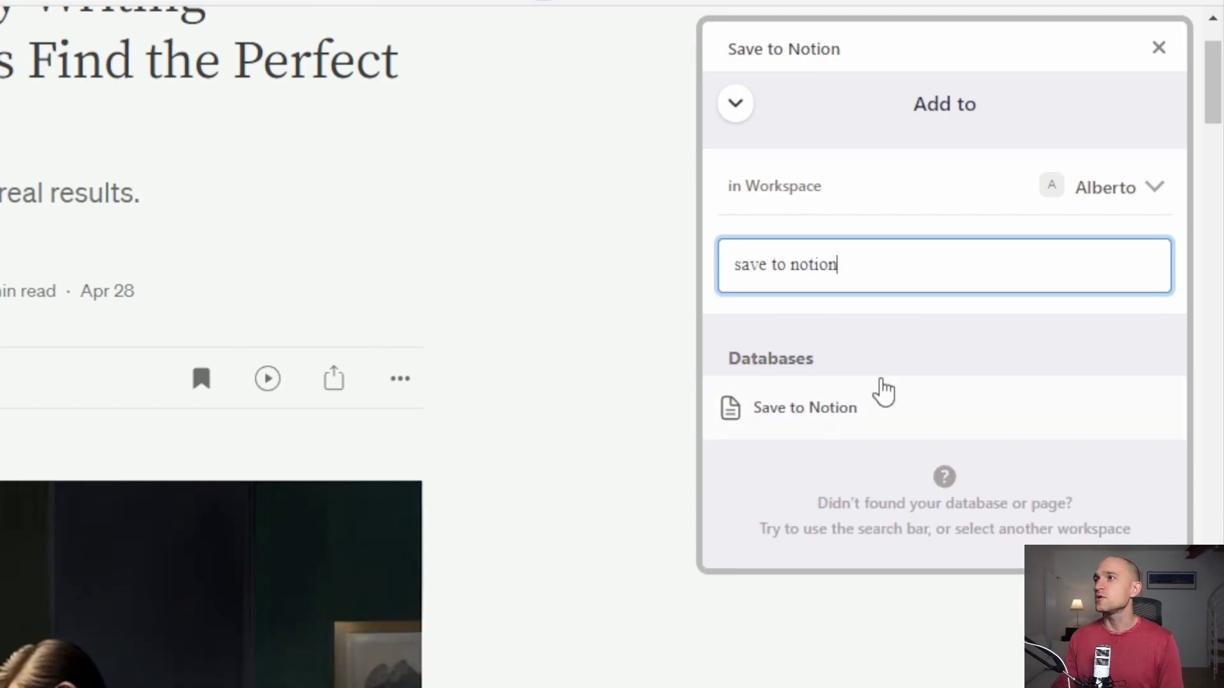
pyautogui.click(796, 403)
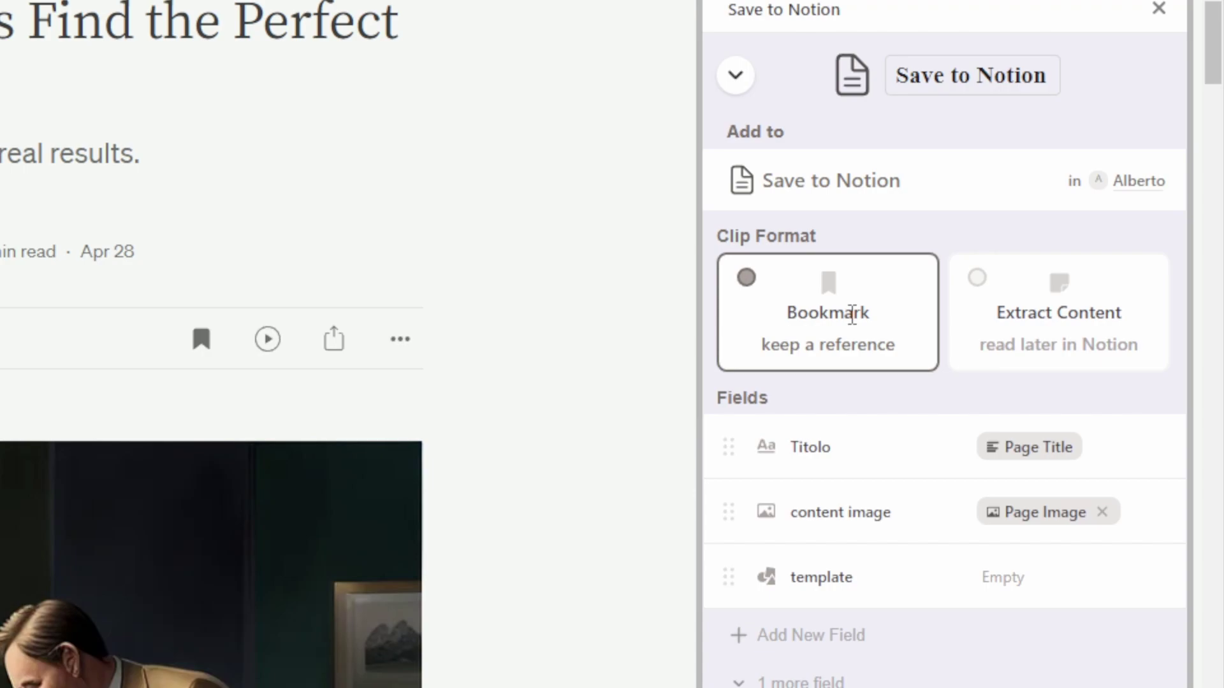
pyautogui.click(1081, 340)
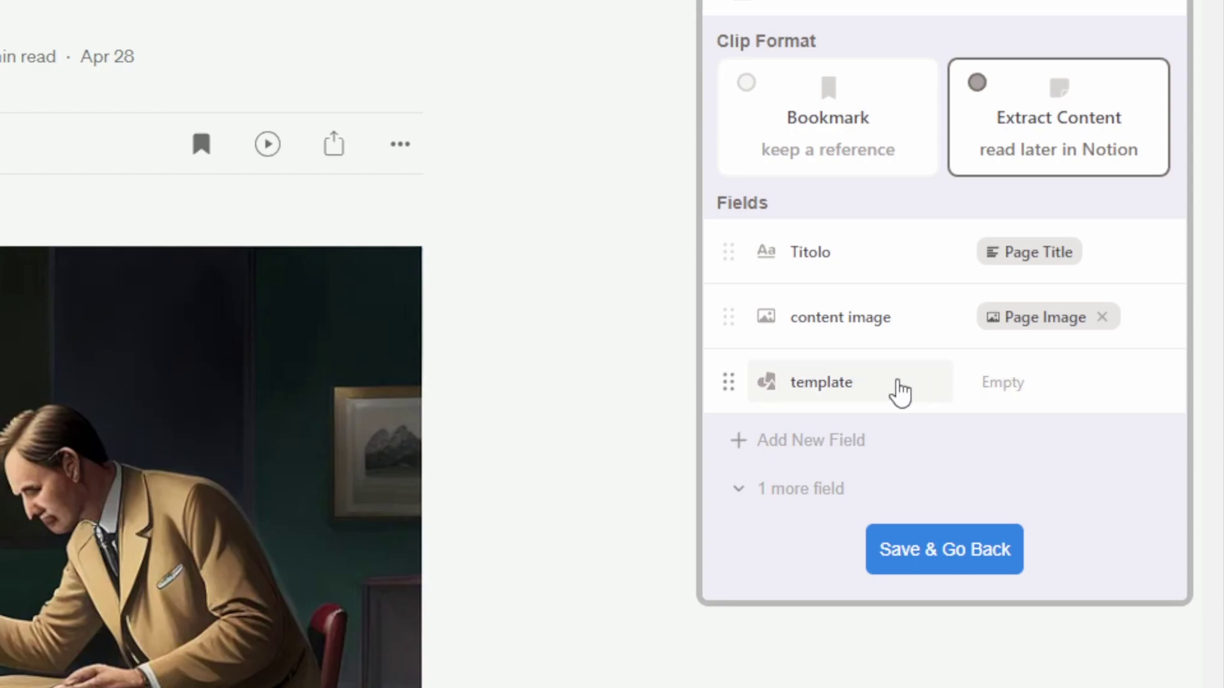
# Step: Hide the template field in the form and expand the list of hidden fields
pyautogui.rightClick(731, 381)
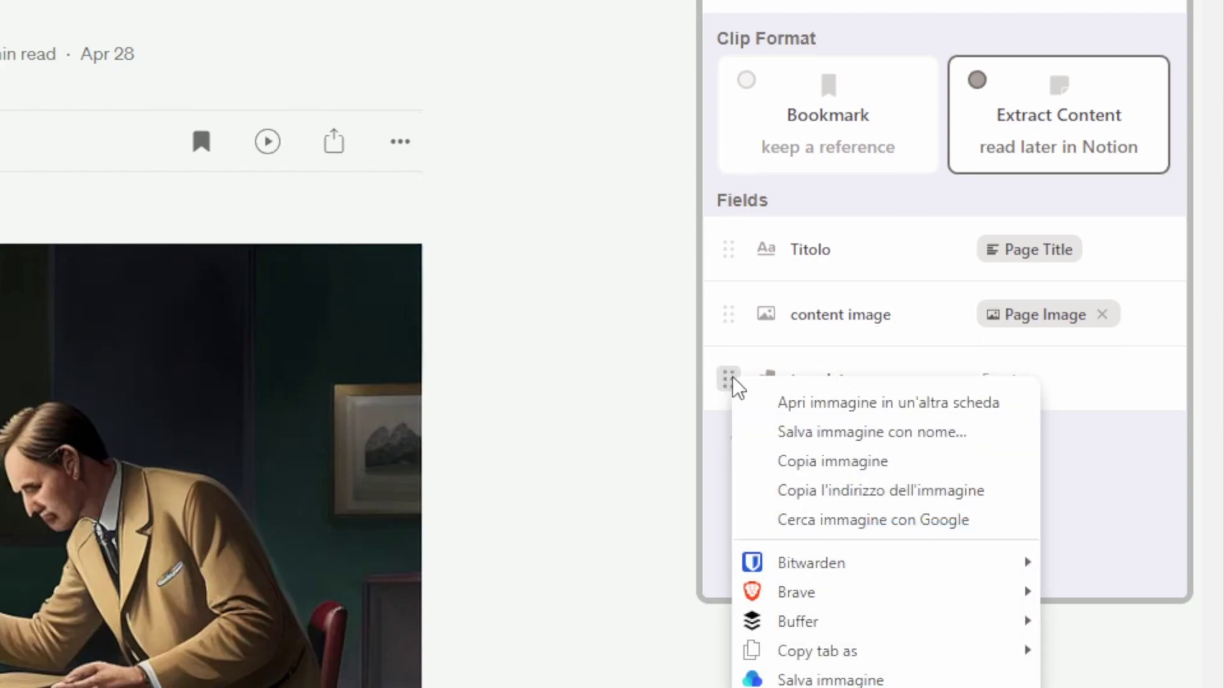
pyautogui.click(731, 377)
pyautogui.scroll(-1, 768, 389)
pyautogui.click(768, 389)
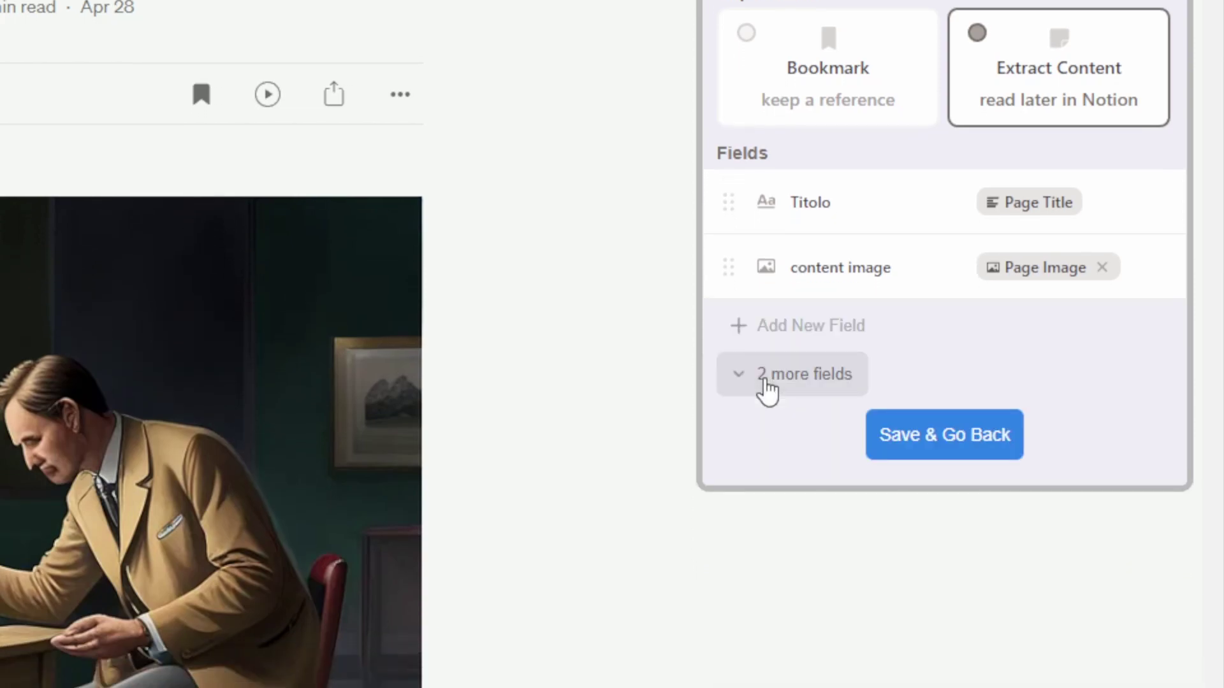
pyautogui.click(782, 374)
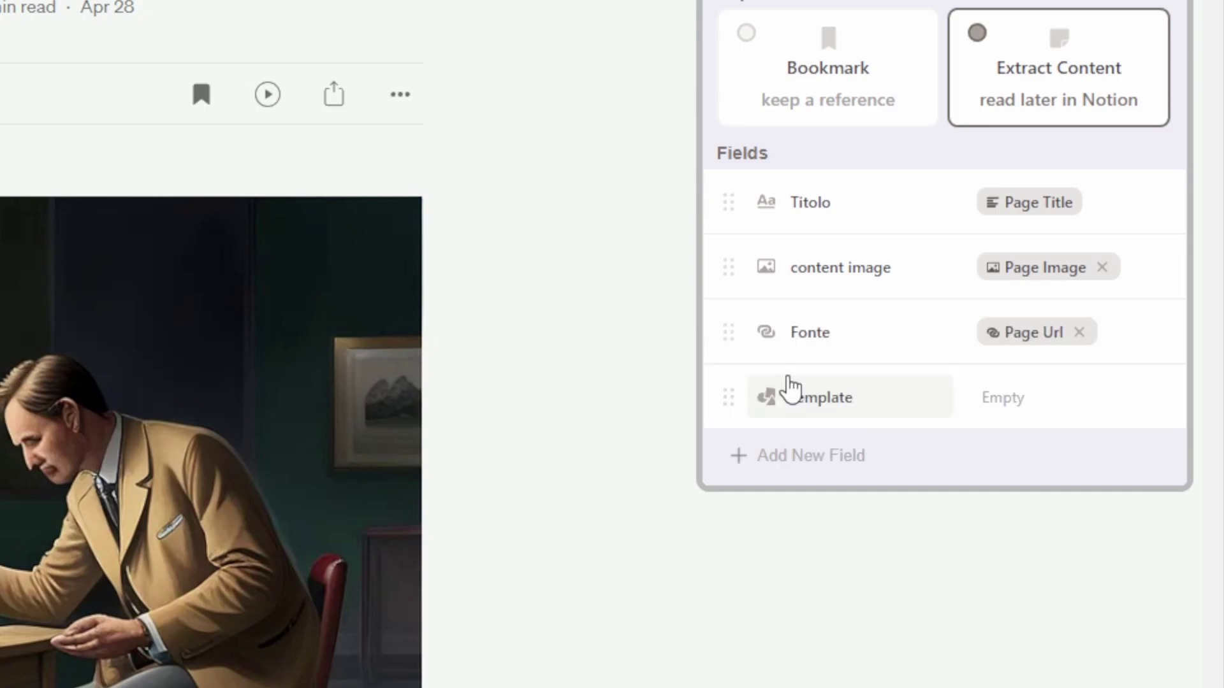
pyautogui.scroll(-1, 822, 320)
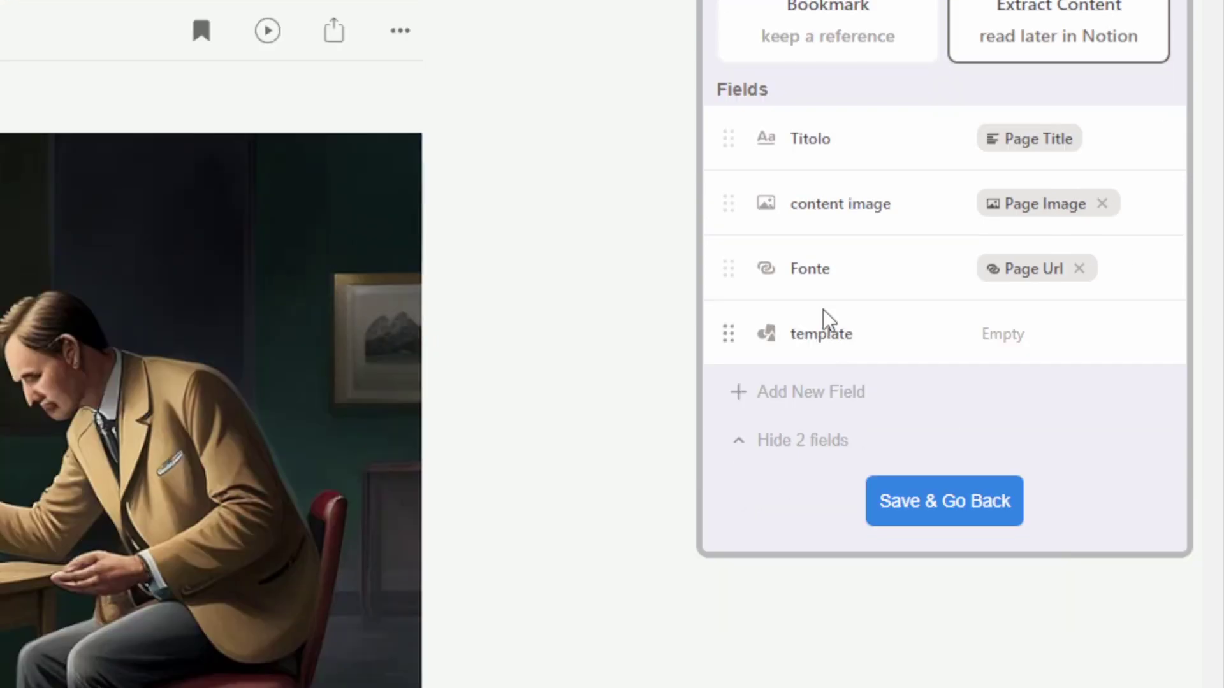
pyautogui.scroll(1, 1030, 336)
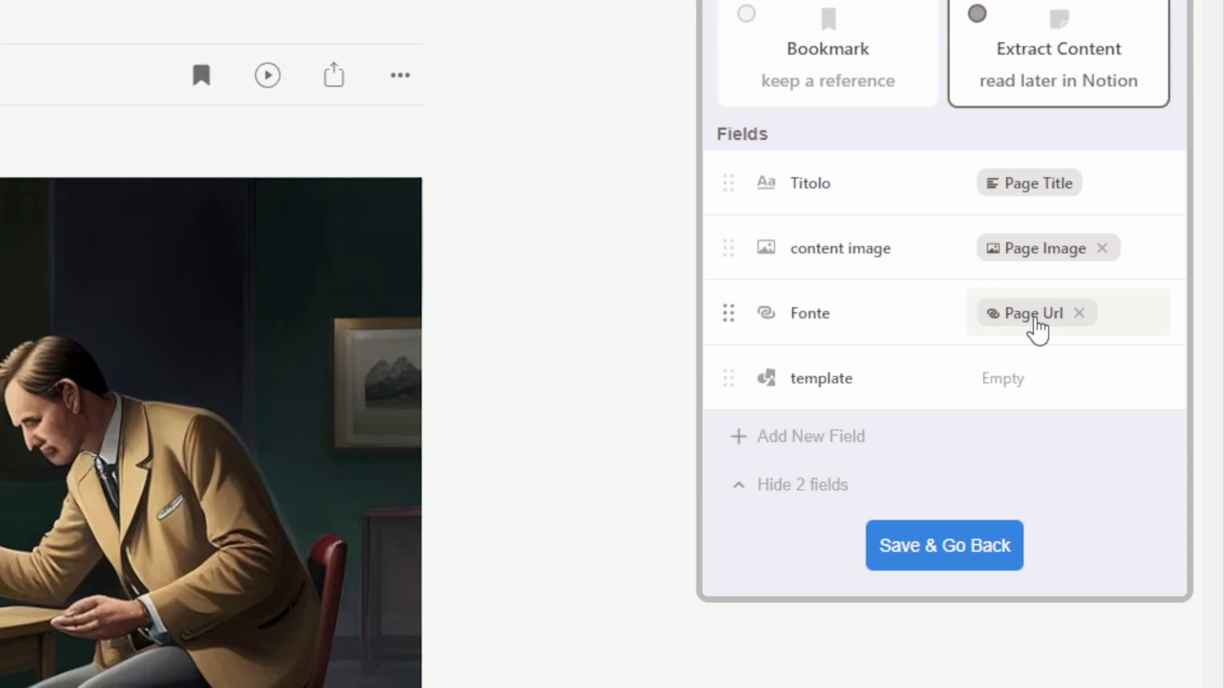
pyautogui.scroll(-1, 767, 392)
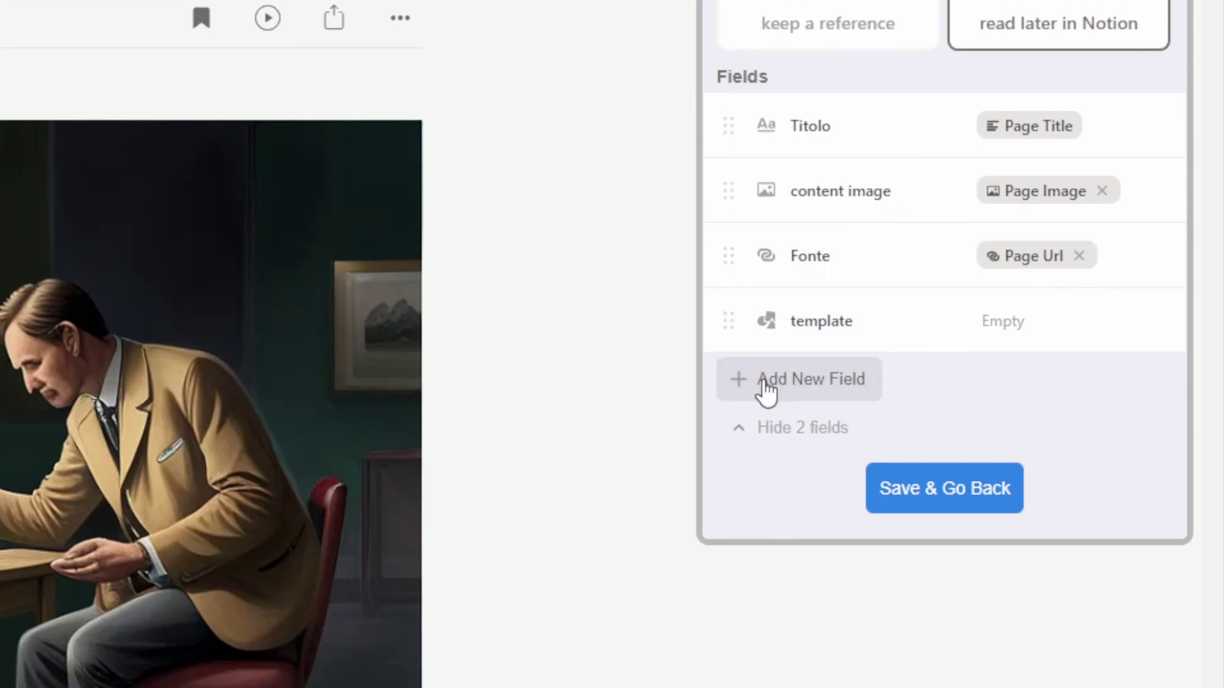
pyautogui.scroll(-1, 691, 389)
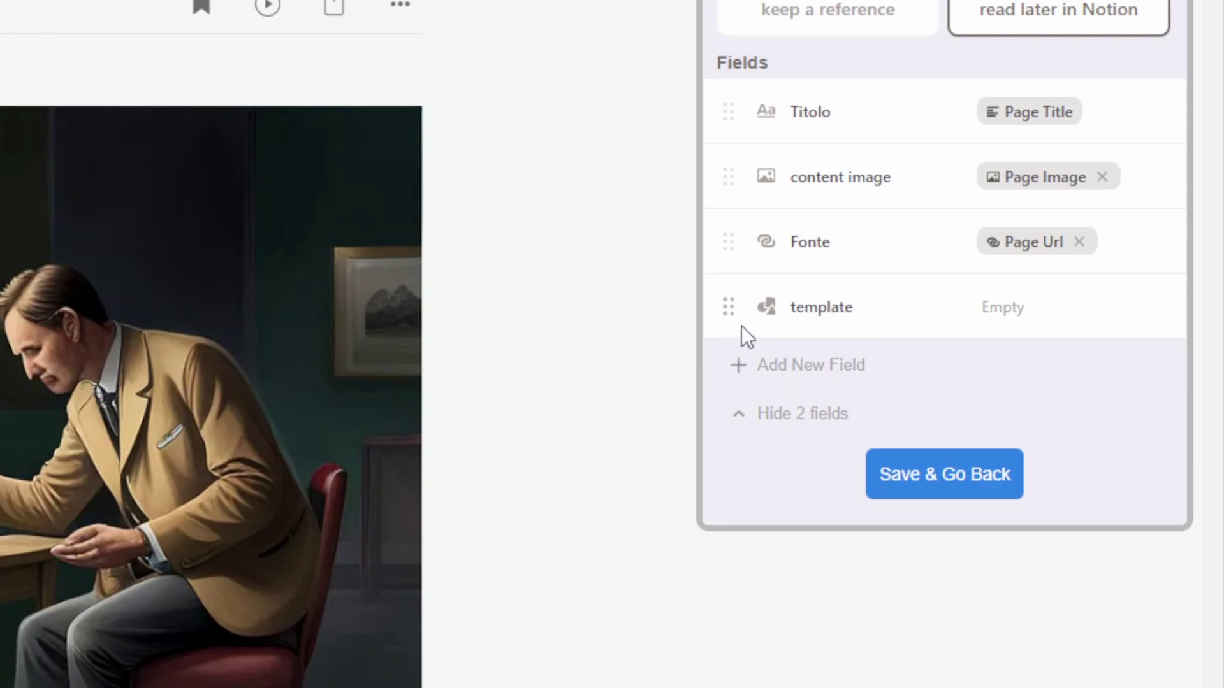
# Step: Remove the template field from the form's fields
pyautogui.click(730, 306)
pyautogui.scroll(-1, 771, 386)
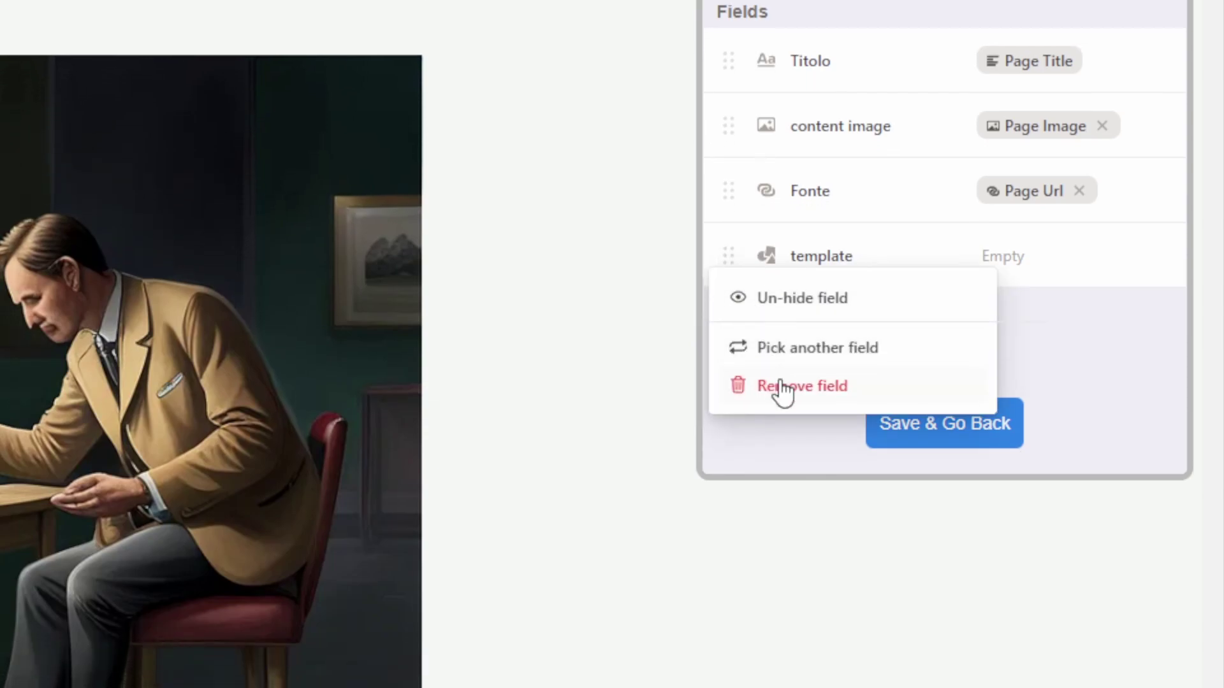
pyautogui.click(783, 387)
# Step: Add a new field to the form and assign it the Argomento property
pyautogui.scroll(1, 797, 331)
pyautogui.click(801, 323)
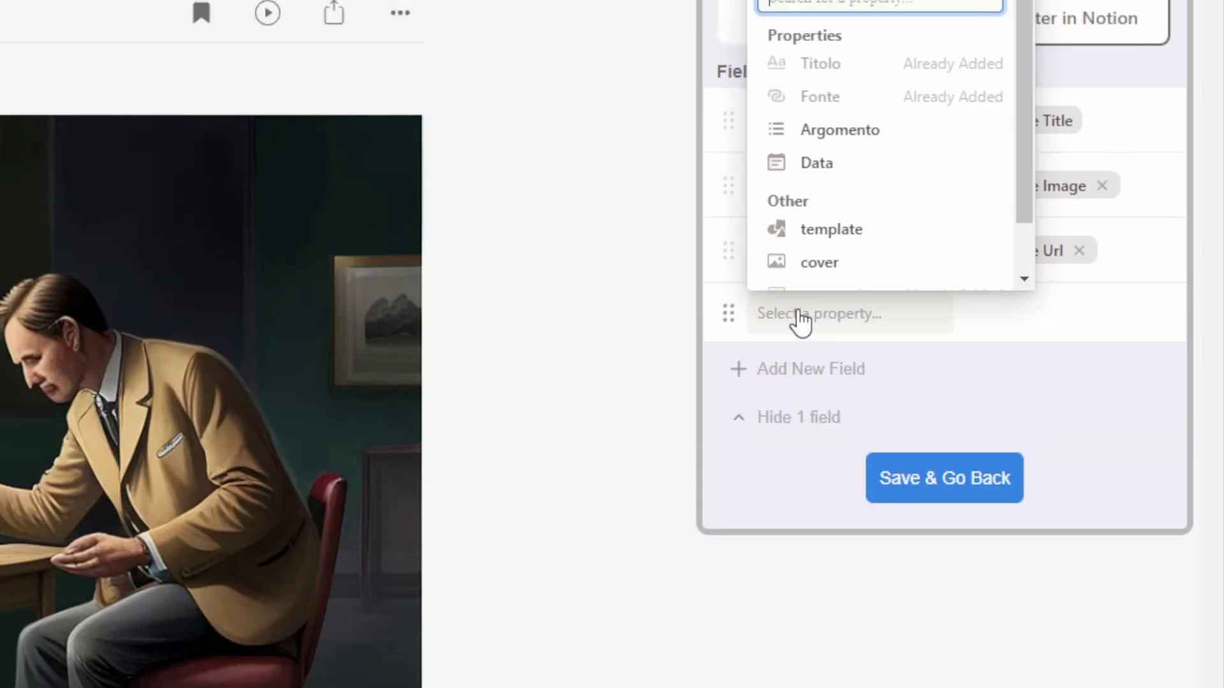
pyautogui.scroll(2, 848, 338)
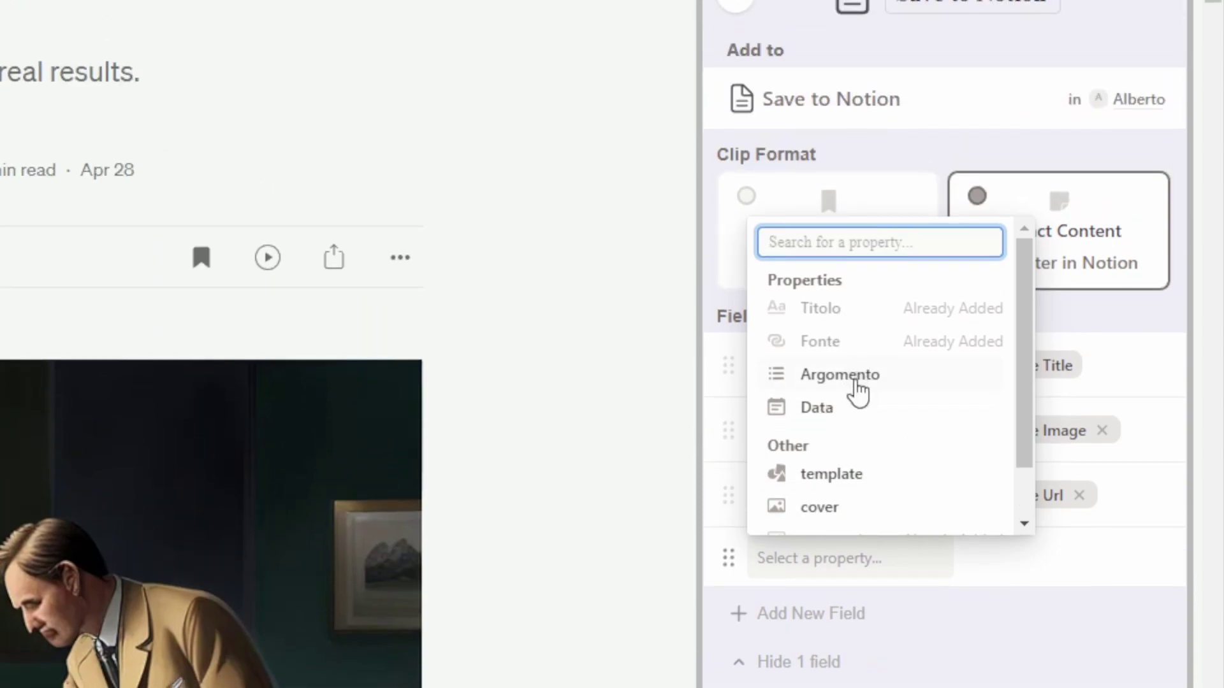
pyautogui.click(856, 382)
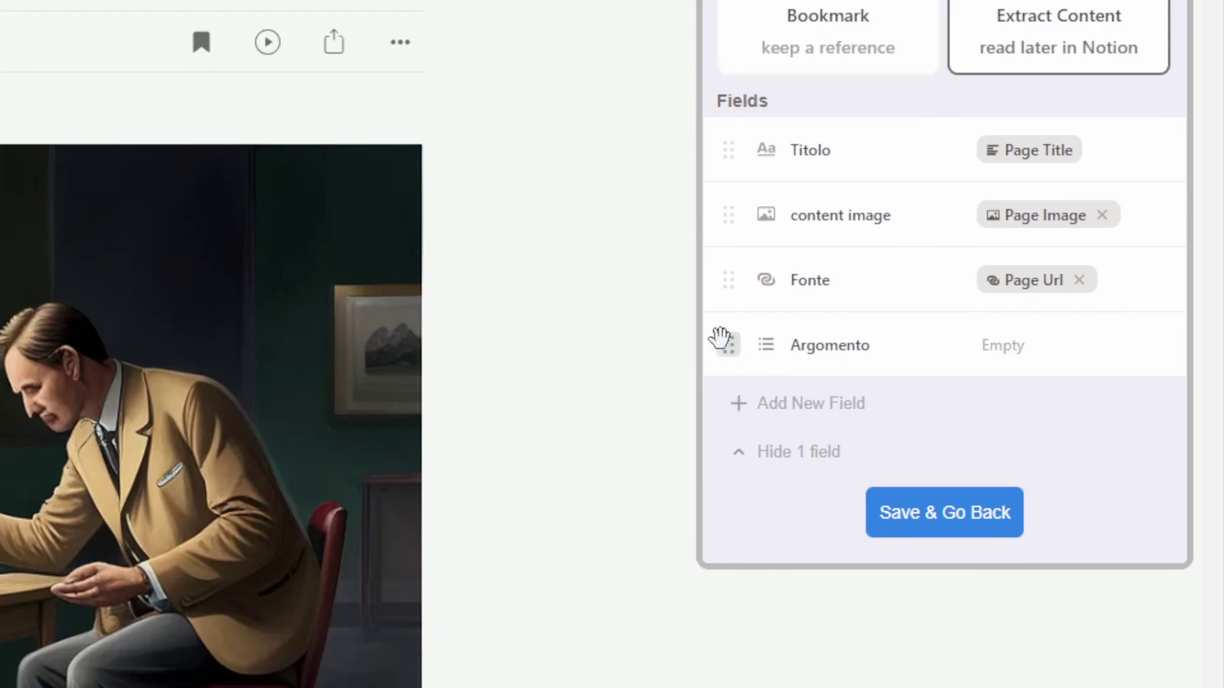
# Step: Replace the Argomento field with the Data property and check its date options without setting a date
pyautogui.click(728, 347)
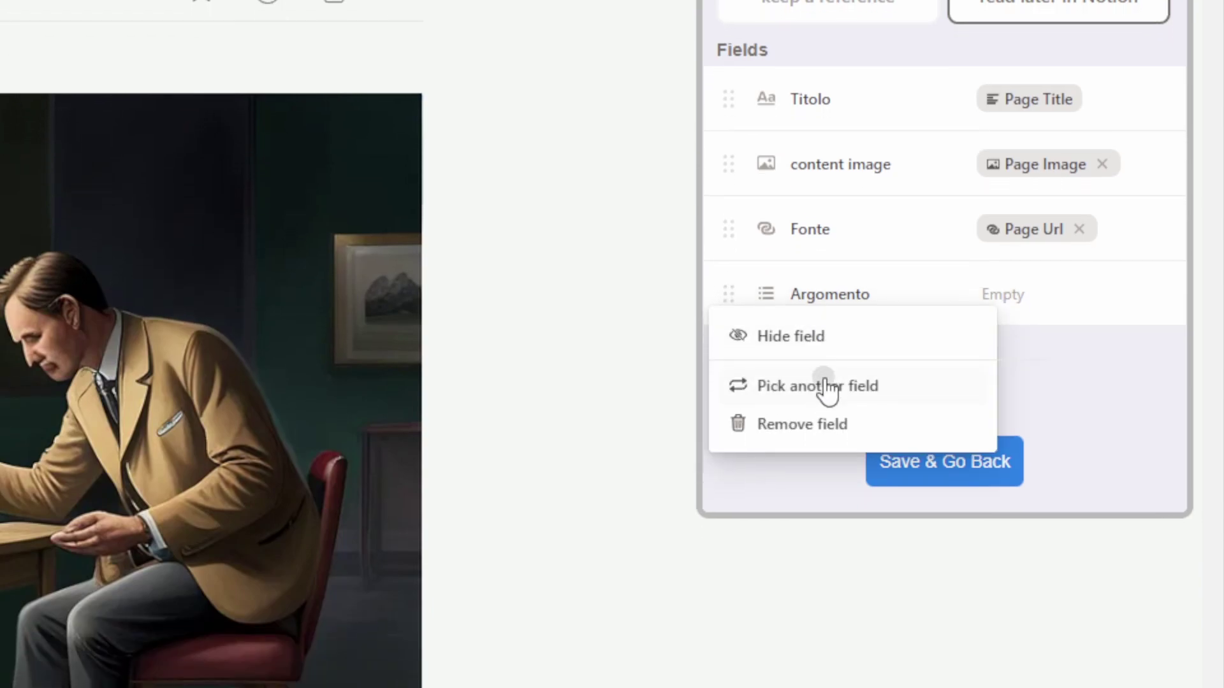
pyautogui.click(821, 436)
pyautogui.click(825, 320)
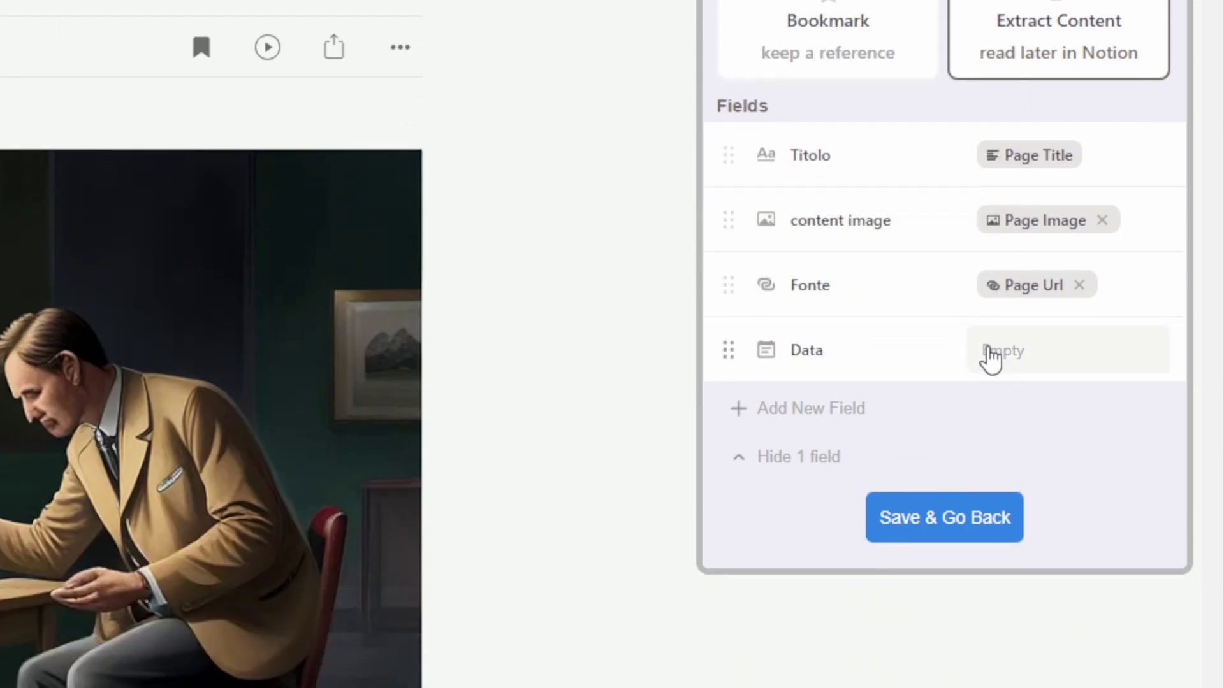
pyautogui.click(994, 458)
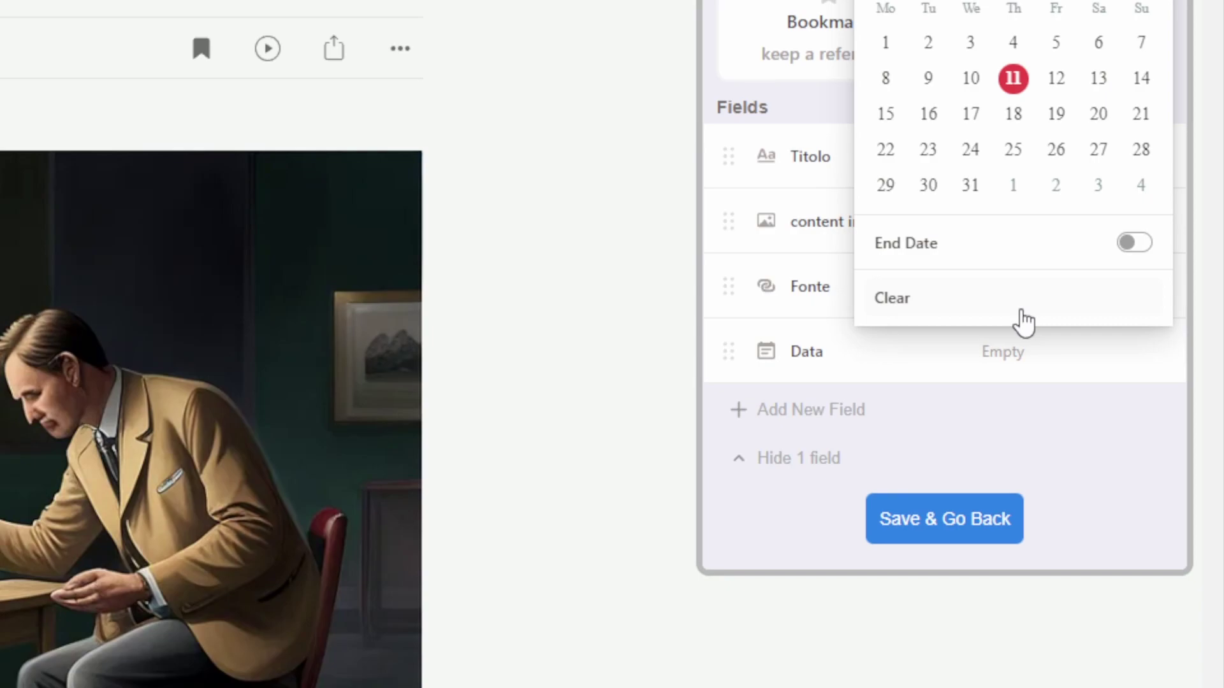
pyautogui.click(1013, 423)
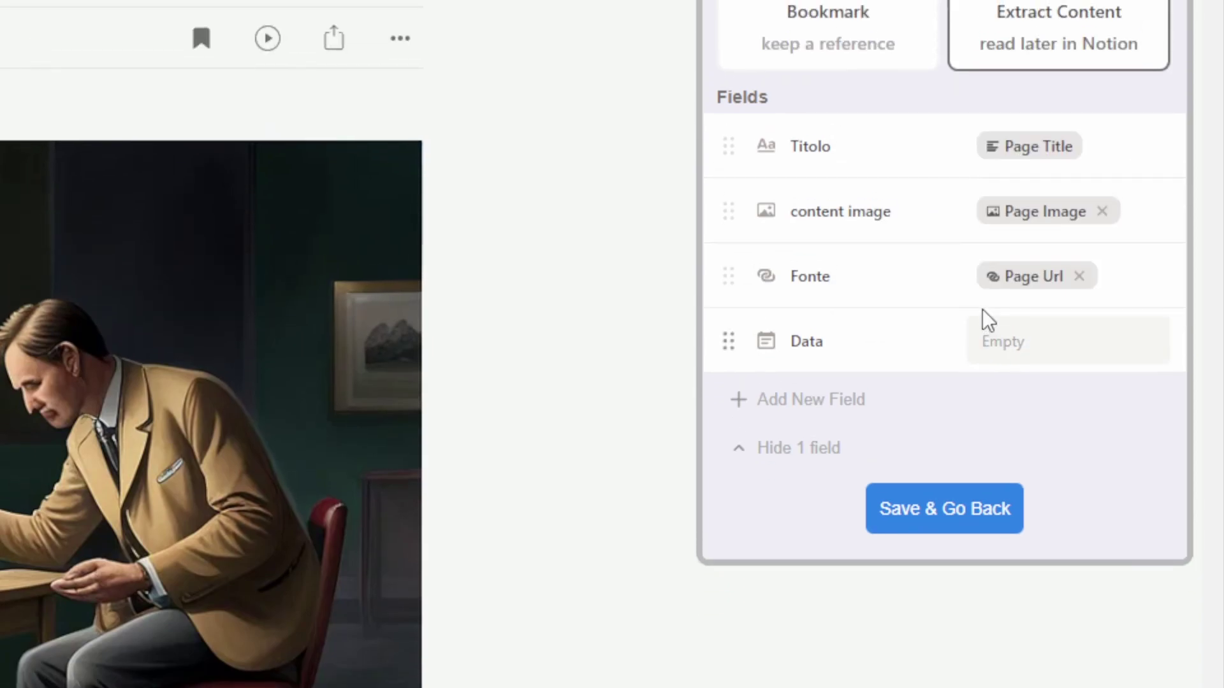
# Step: Remove the Data field from the form and save the form, returning to the form list
pyautogui.click(729, 341)
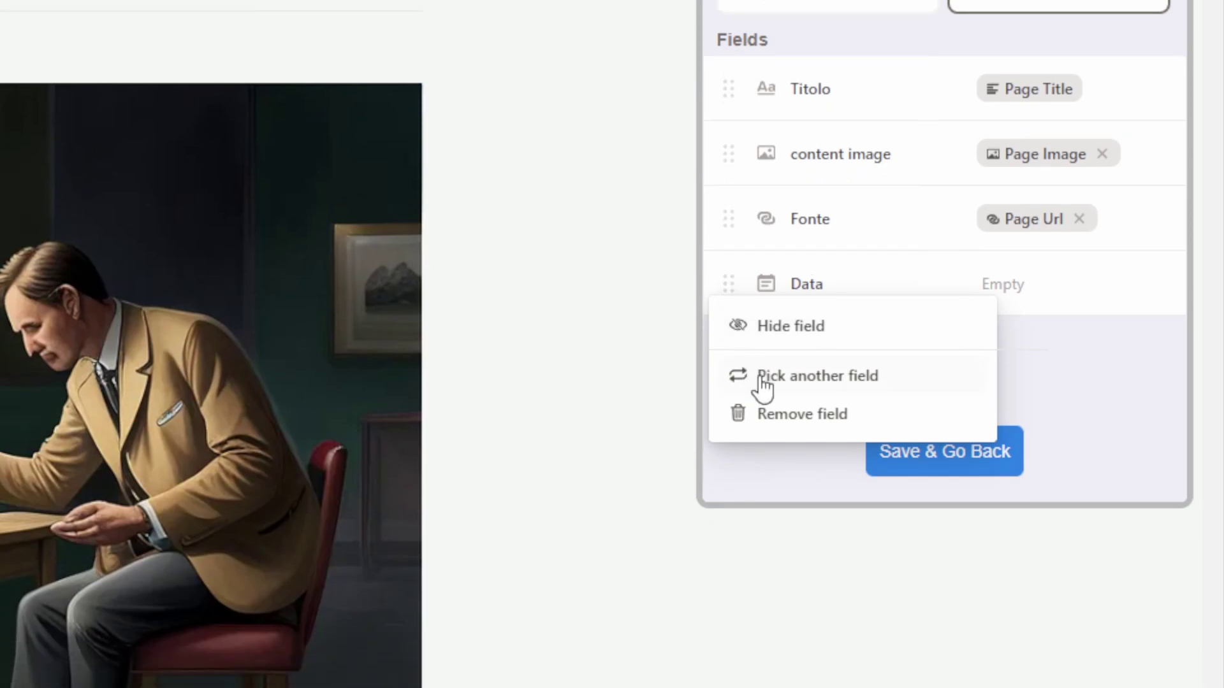
pyautogui.click(775, 413)
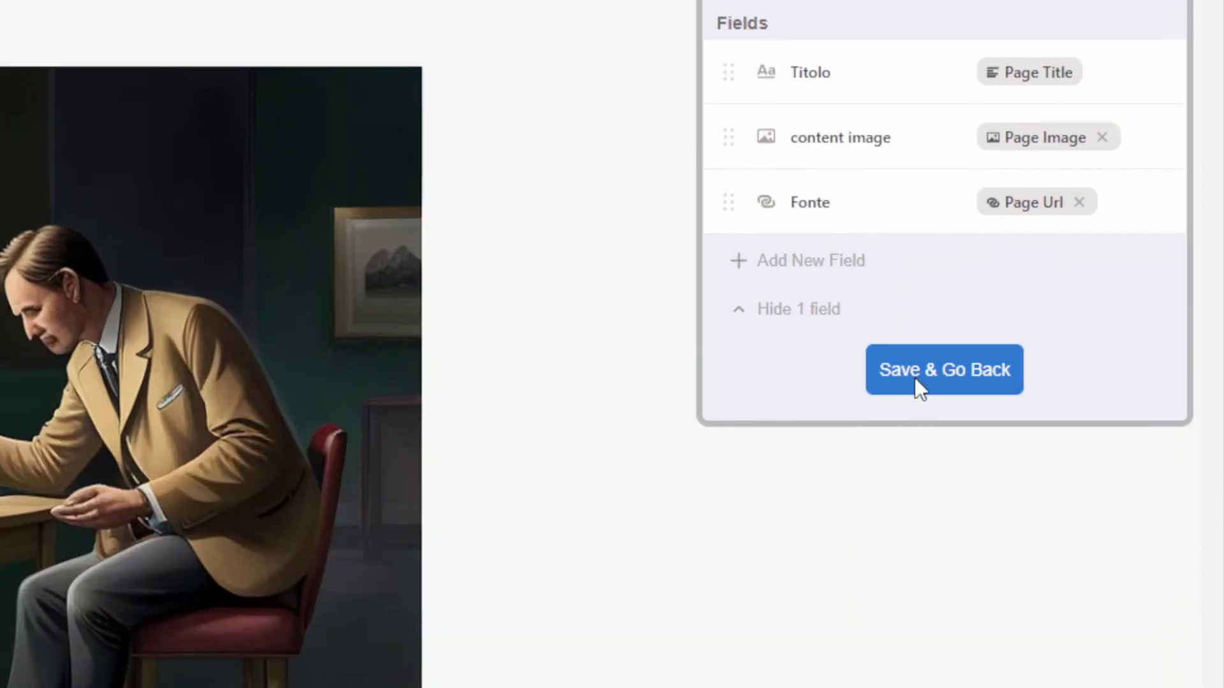
pyautogui.click(914, 377)
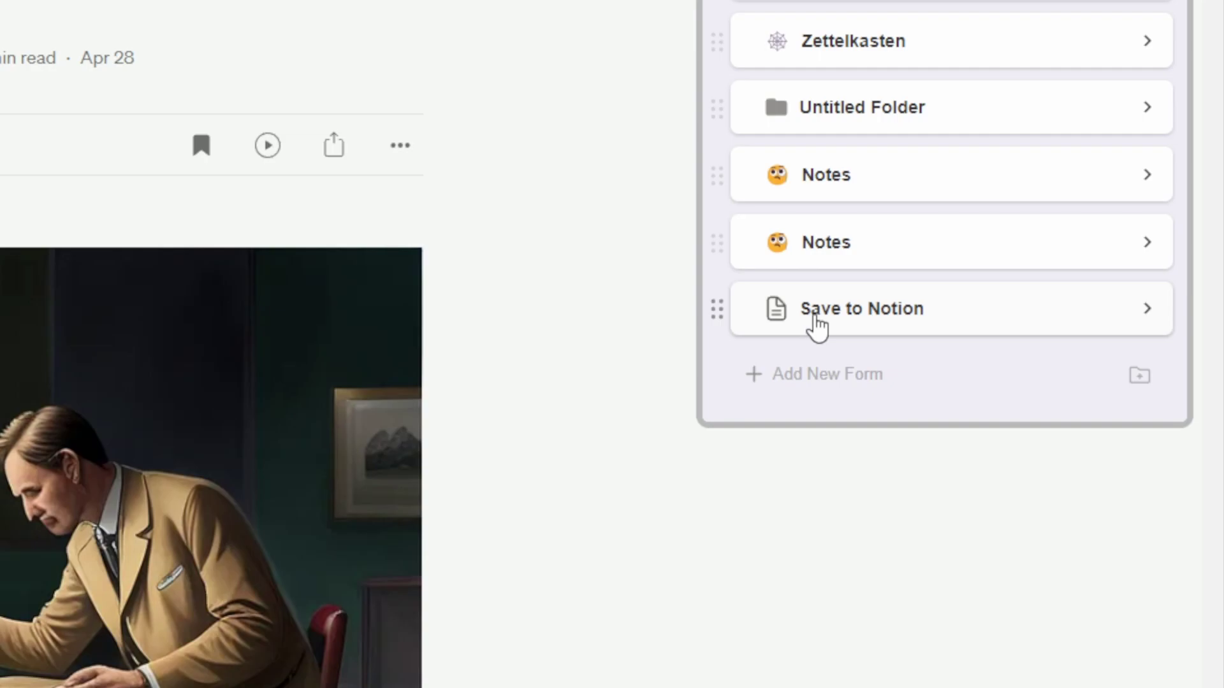
# Step: Open the new Save to Notion form for the article and place the cursor in the Titolo text
pyautogui.click(814, 316)
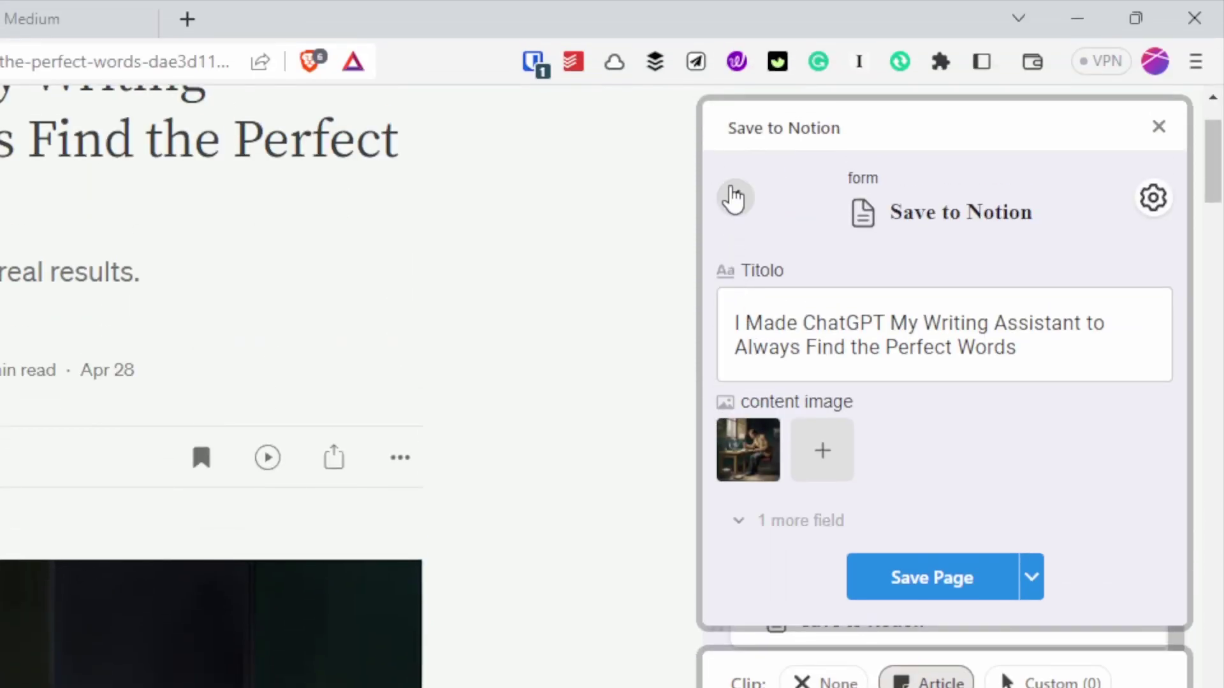
pyautogui.click(732, 197)
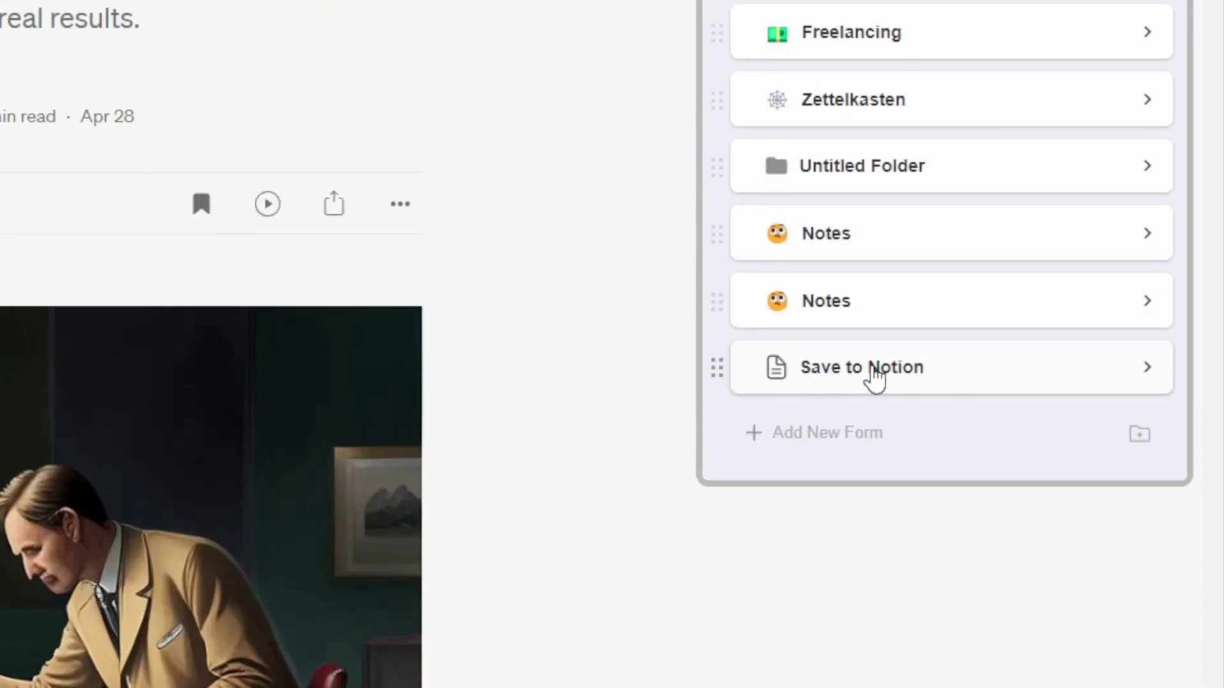
pyautogui.click(872, 368)
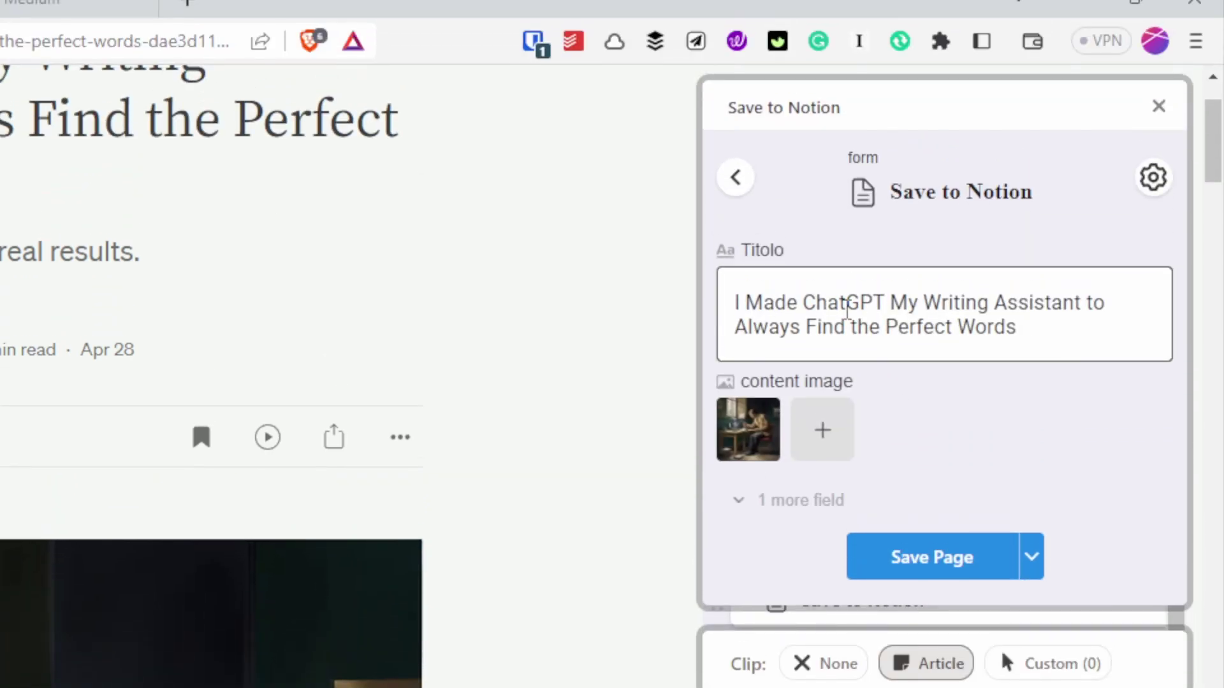
pyautogui.click(829, 221)
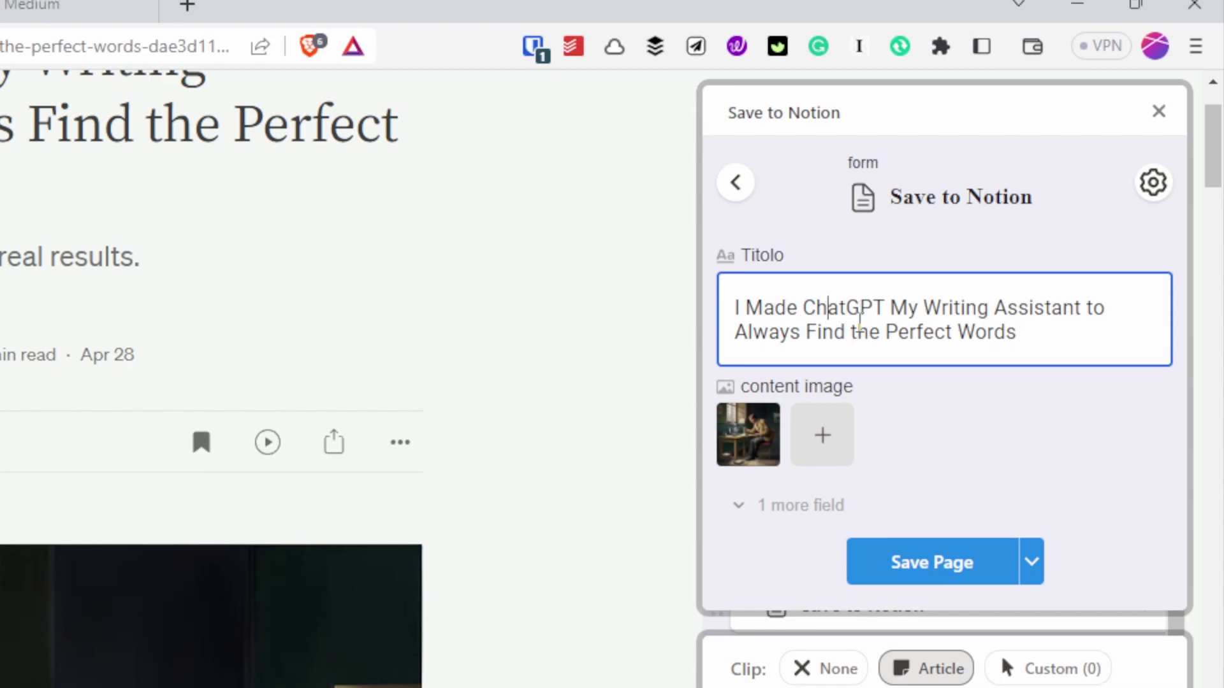
# Step: Reveal the form's hidden Fonte field and view the available Save Page options, keeping the default
pyautogui.moveTo(739, 468)
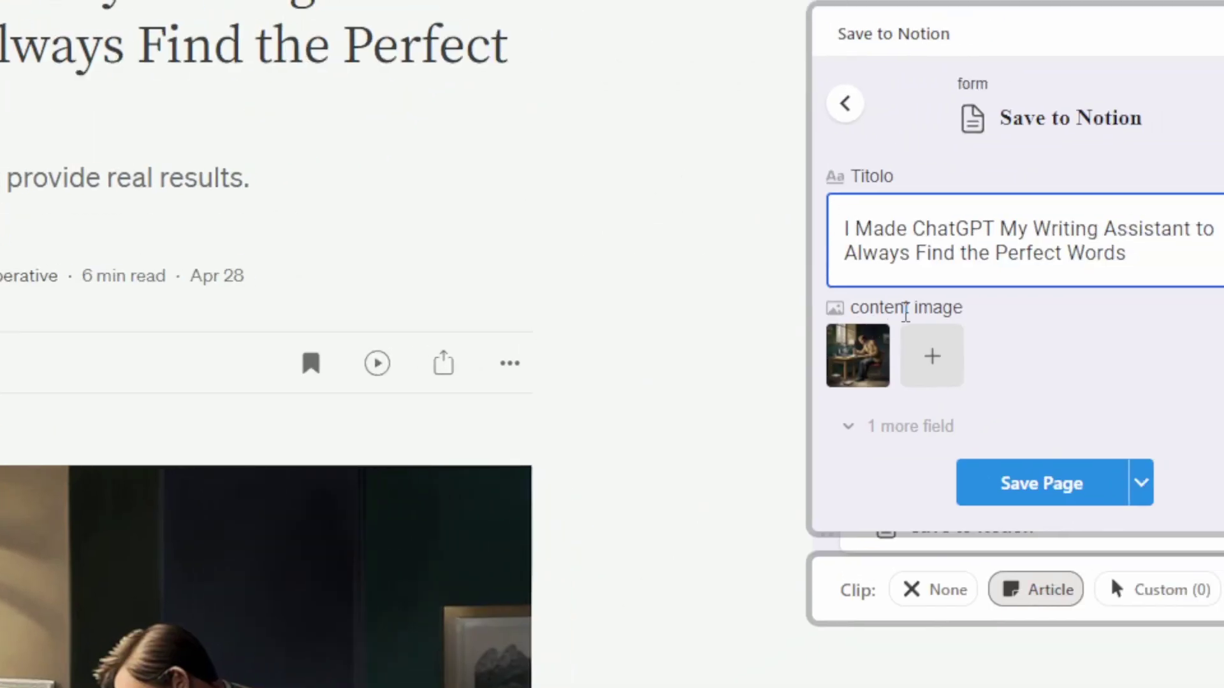
pyautogui.click(911, 427)
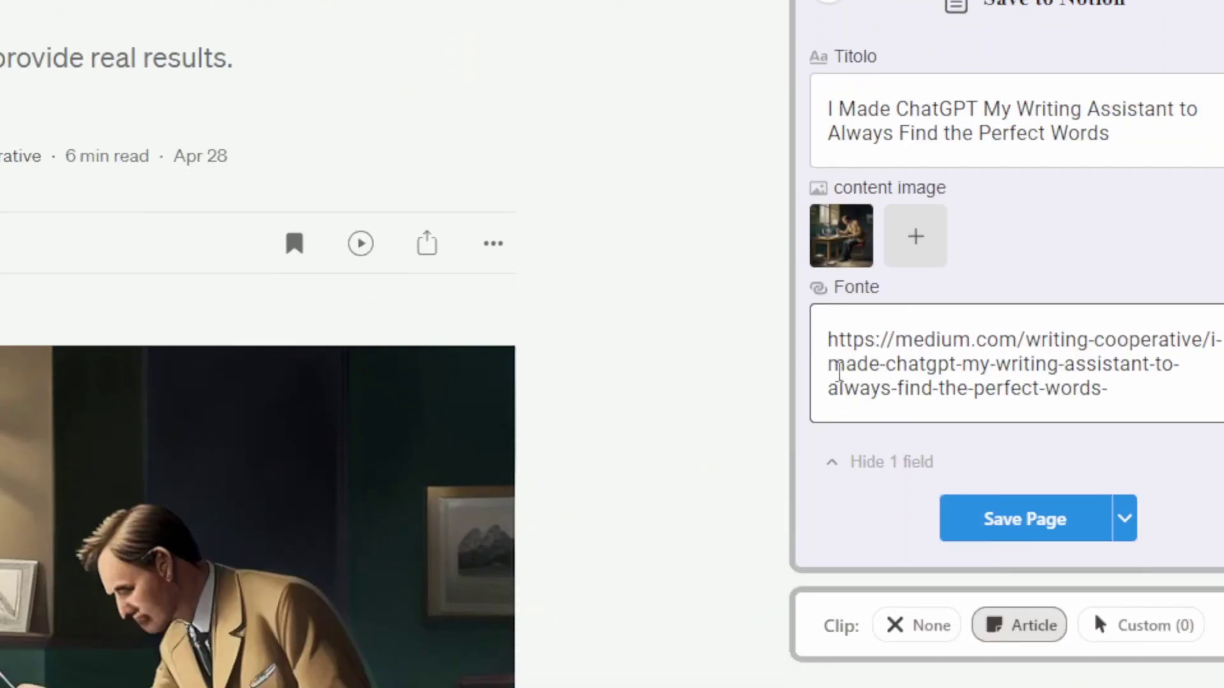
pyautogui.click(828, 430)
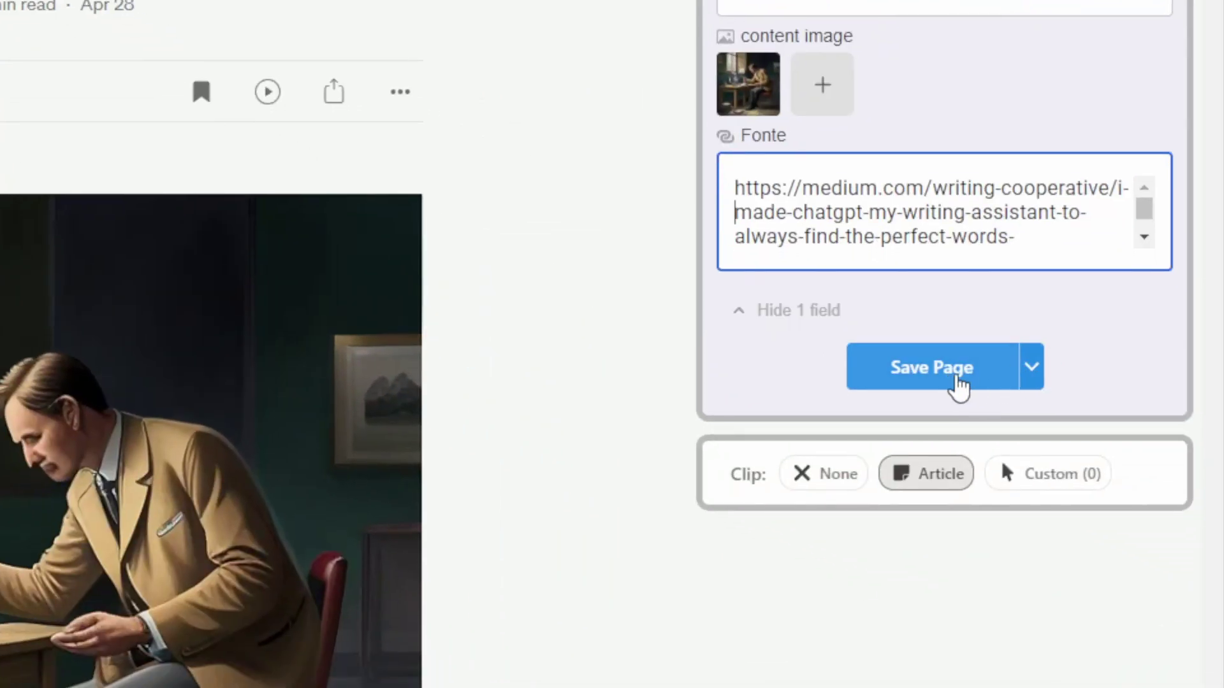
pyautogui.click(1040, 376)
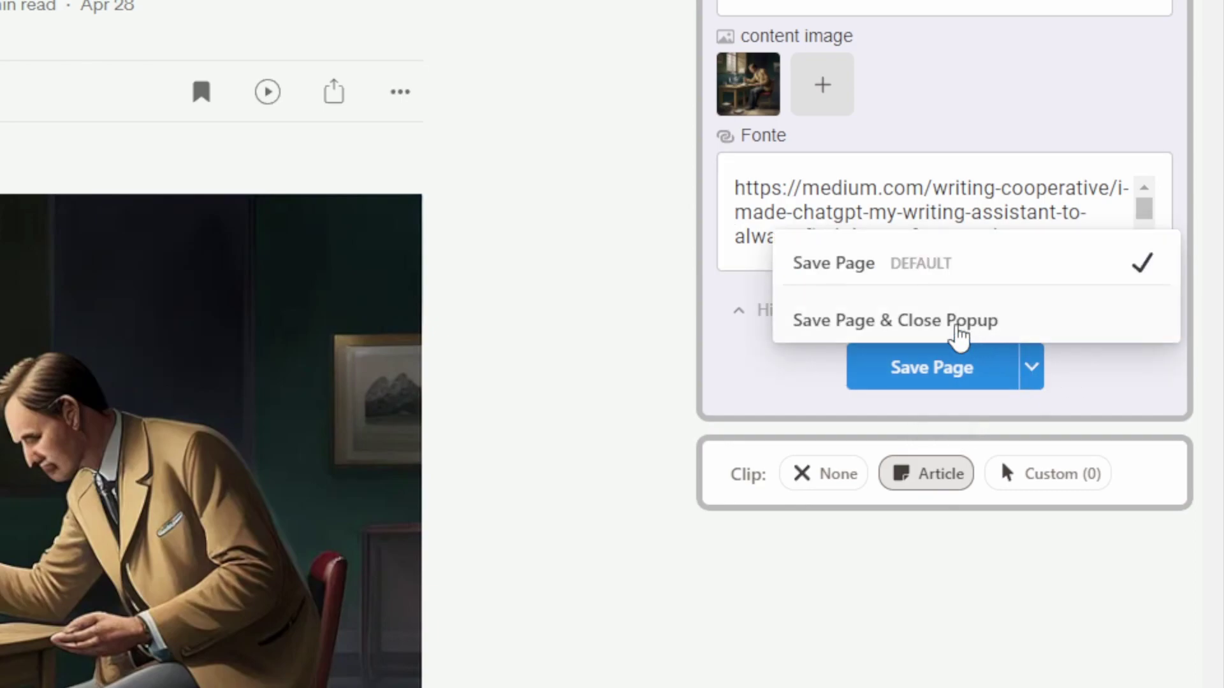
pyautogui.click(769, 395)
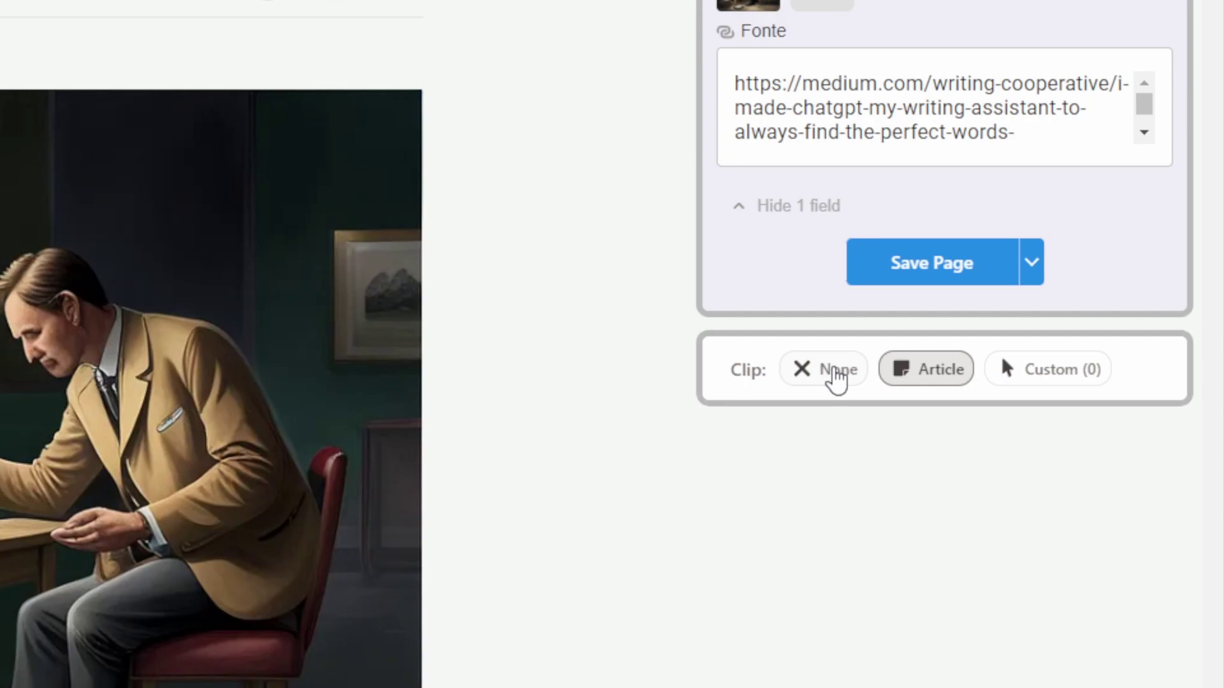
# Step: Set the article's clip mode to None, then change it to Custom to start picking page content
pyautogui.click(837, 378)
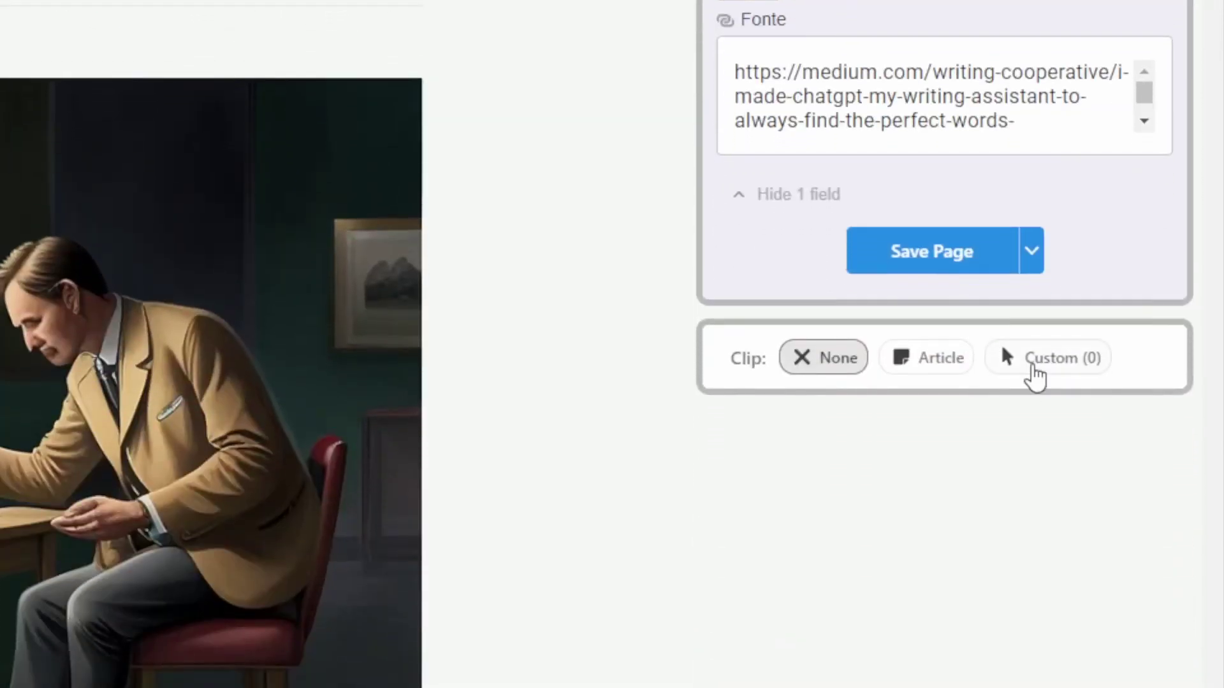
pyautogui.click(1034, 420)
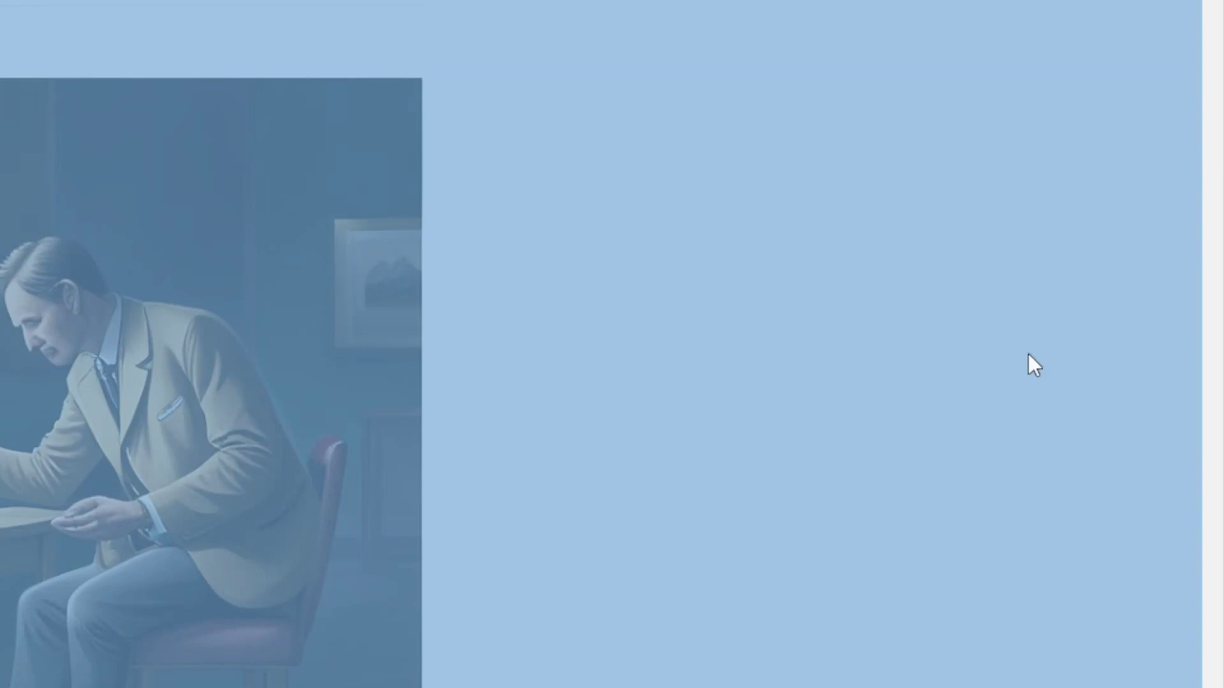
# Step: Look over the article's selectable blocks from the cover image down to the infinite metaphor engine section
pyautogui.scroll(-5, 309, 311)
pyautogui.scroll(-4, 309, 310)
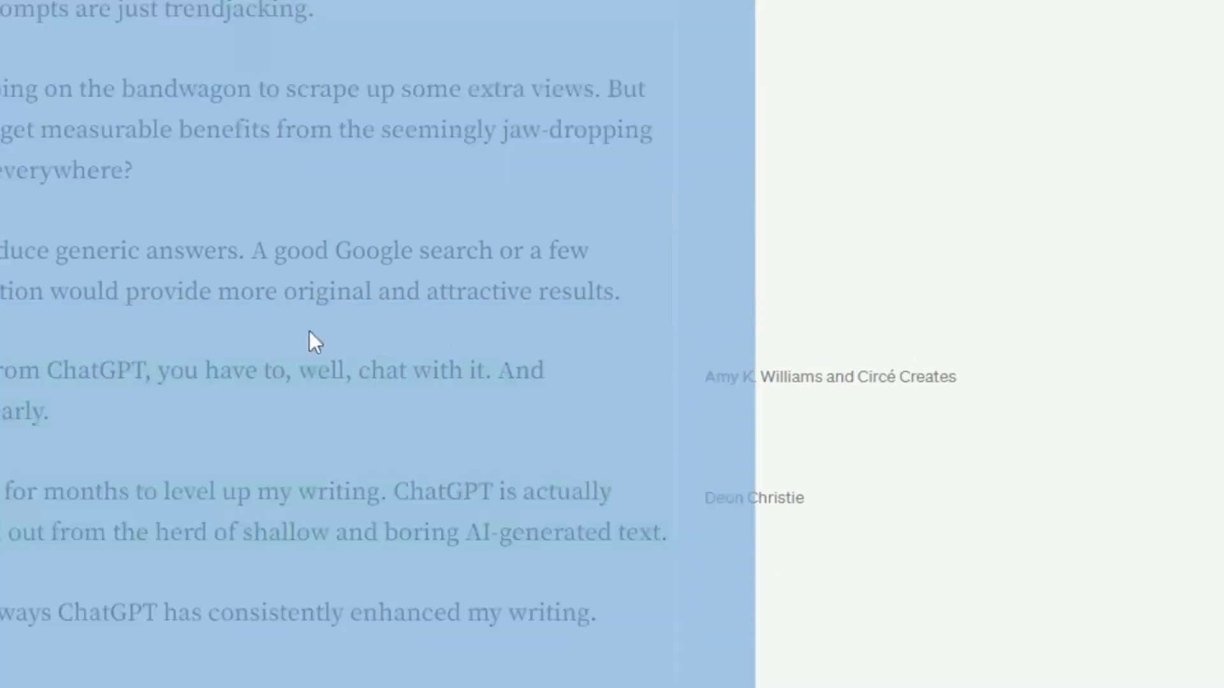
pyautogui.scroll(3, 312, 310)
pyautogui.scroll(2, 312, 310)
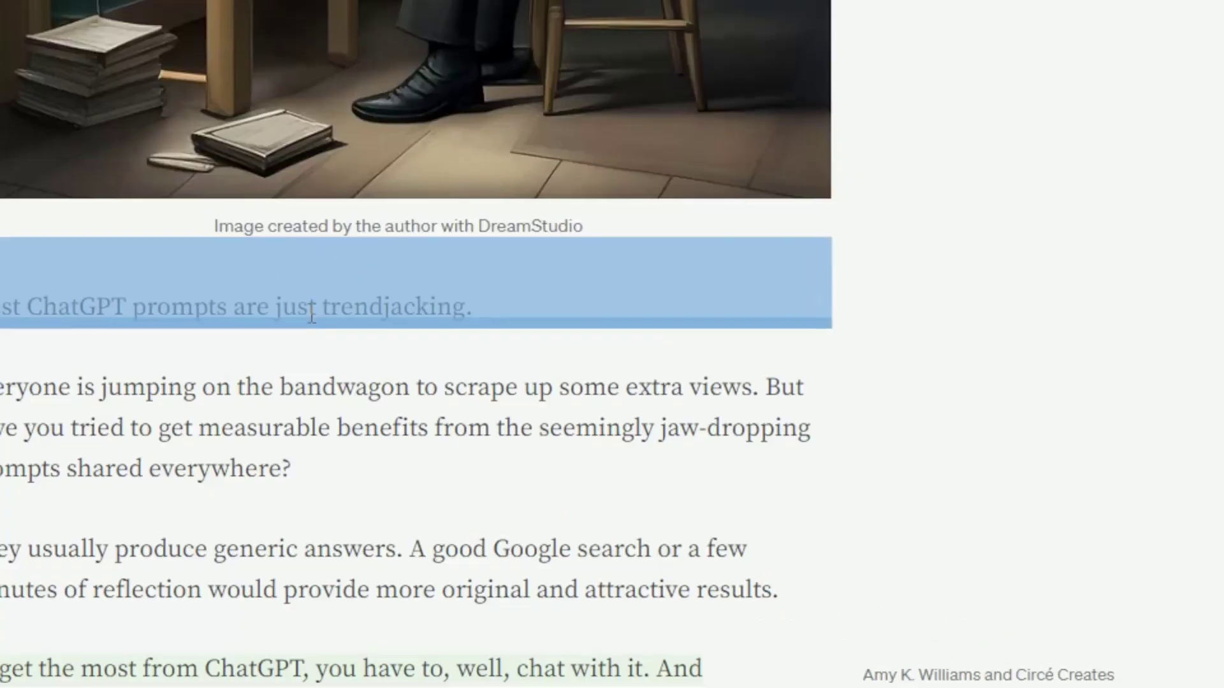
pyautogui.scroll(-3, 311, 348)
pyautogui.scroll(-5, 310, 376)
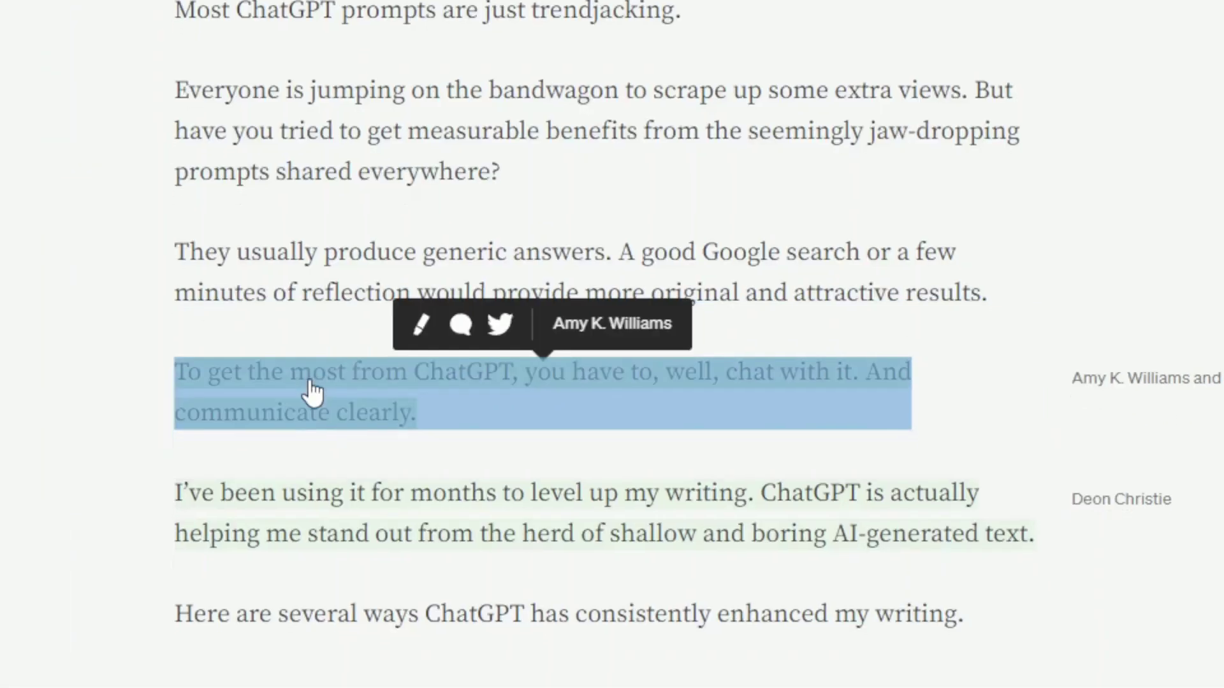
pyautogui.scroll(-1, 322, 376)
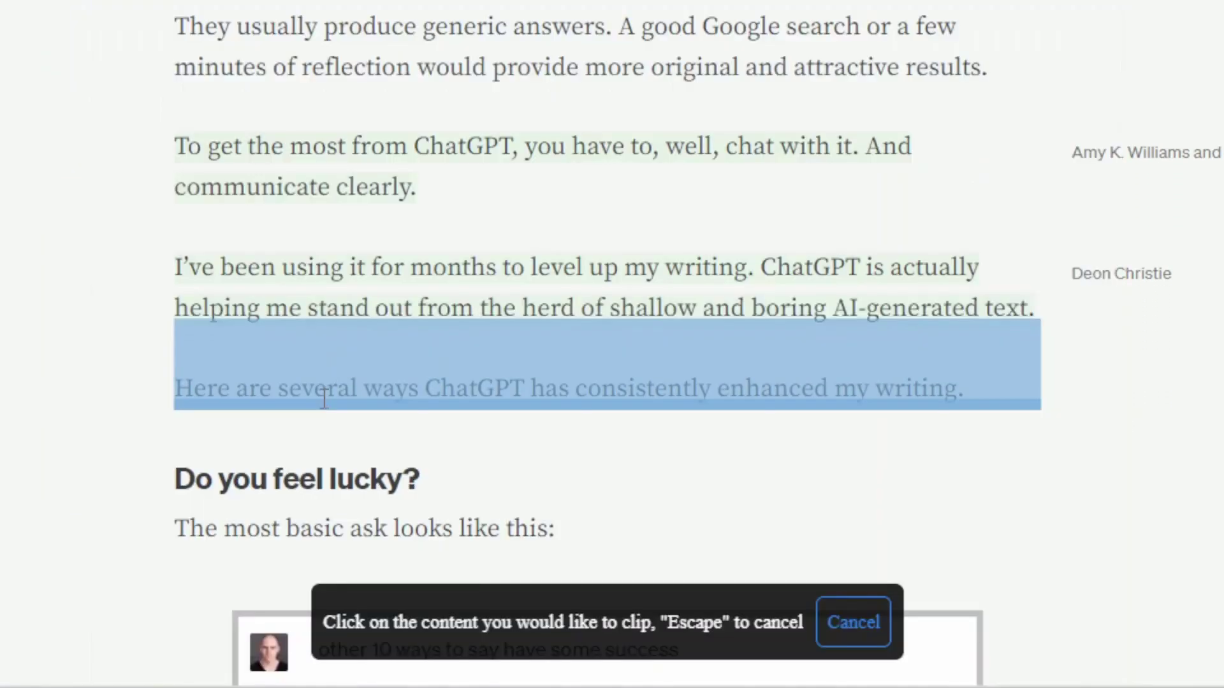
pyautogui.scroll(-12, 320, 478)
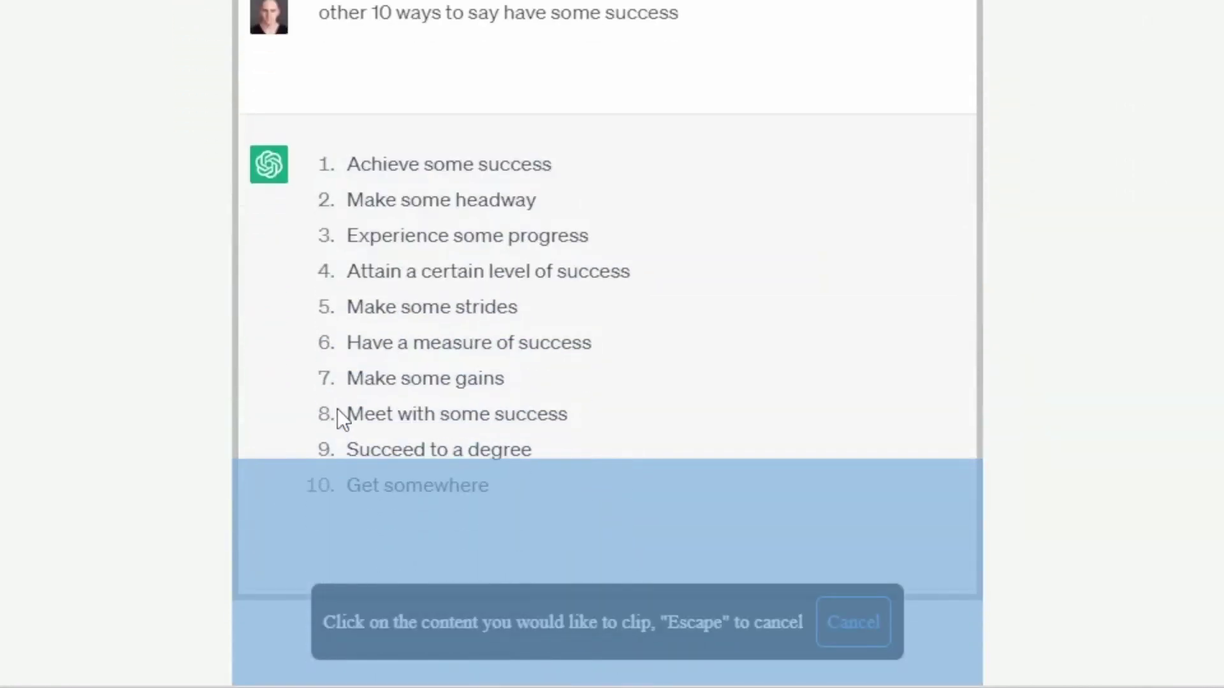
pyautogui.scroll(-3, 354, 369)
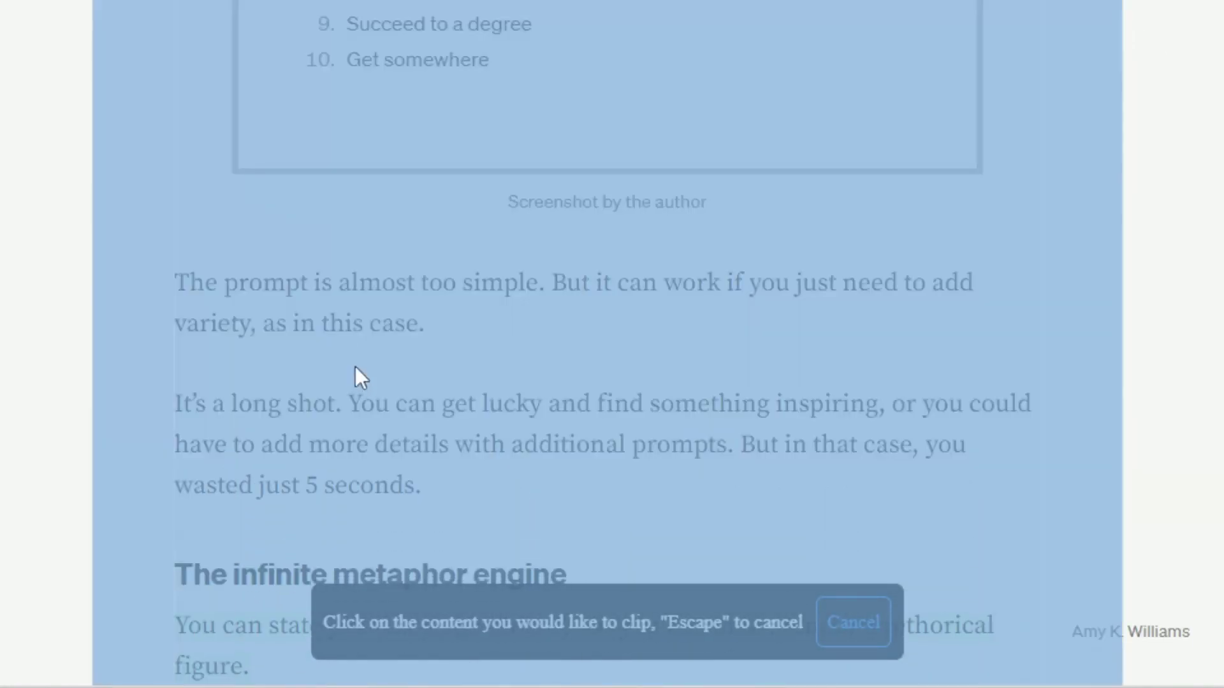
pyautogui.scroll(2, 356, 325)
pyautogui.scroll(20, 354, 328)
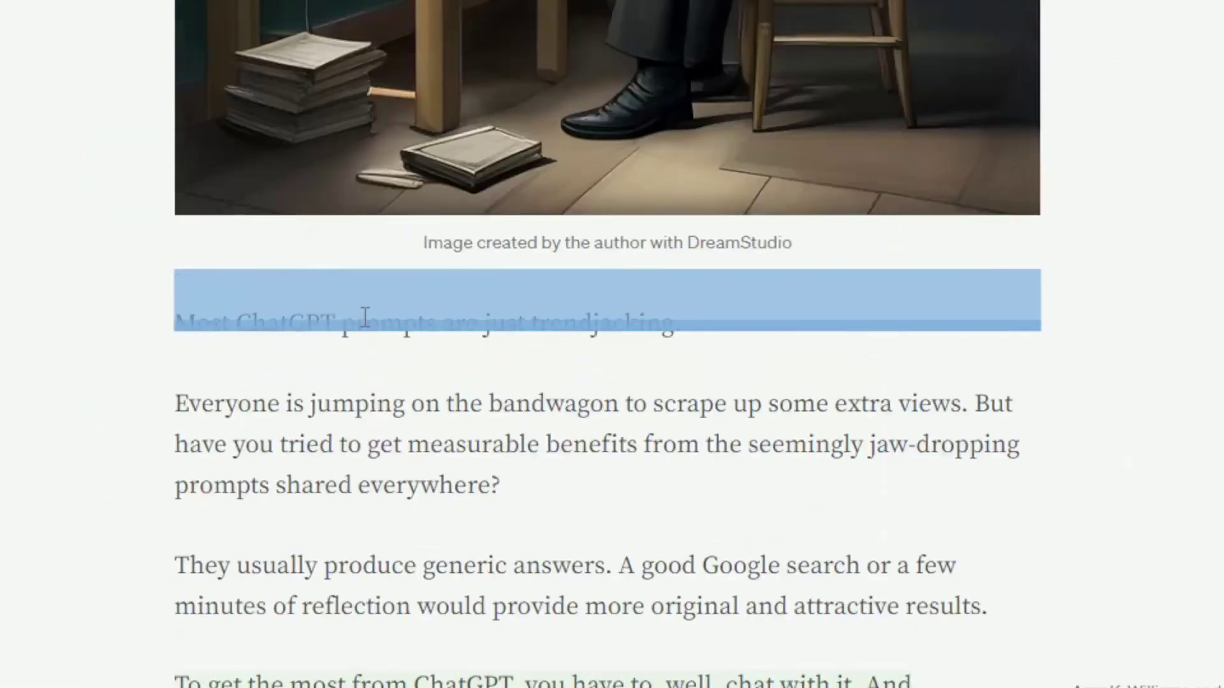
pyautogui.scroll(-3, 367, 357)
pyautogui.scroll(2, 370, 338)
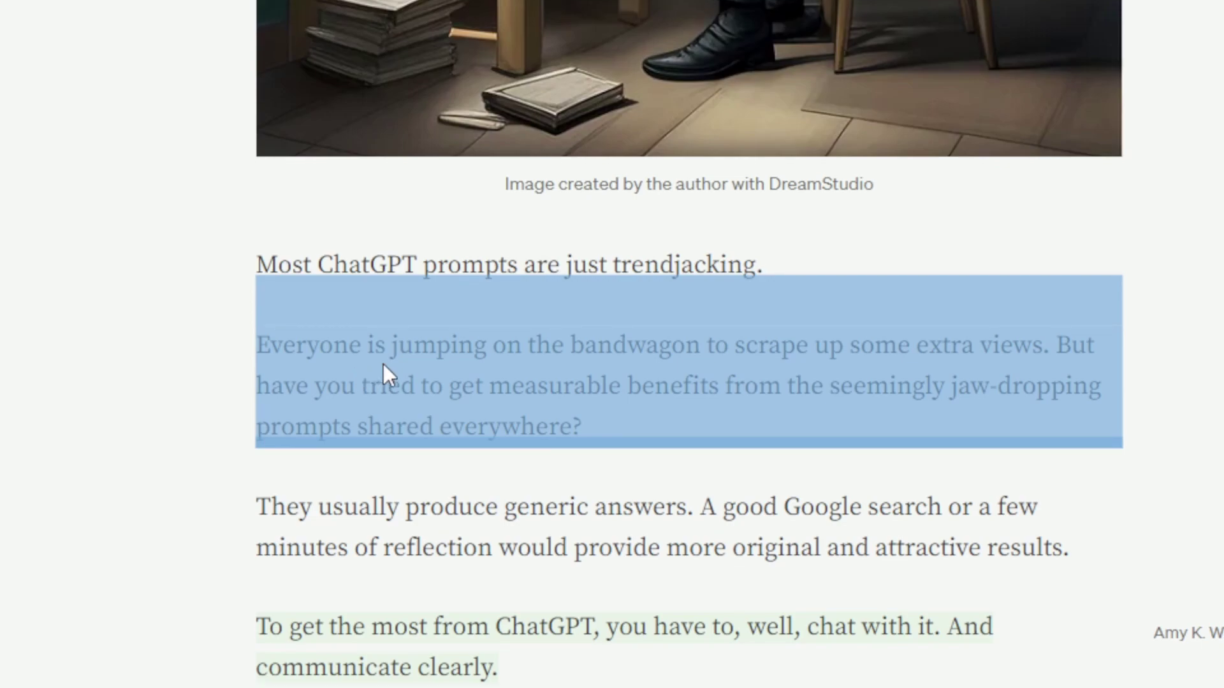
pyautogui.scroll(-3, 447, 367)
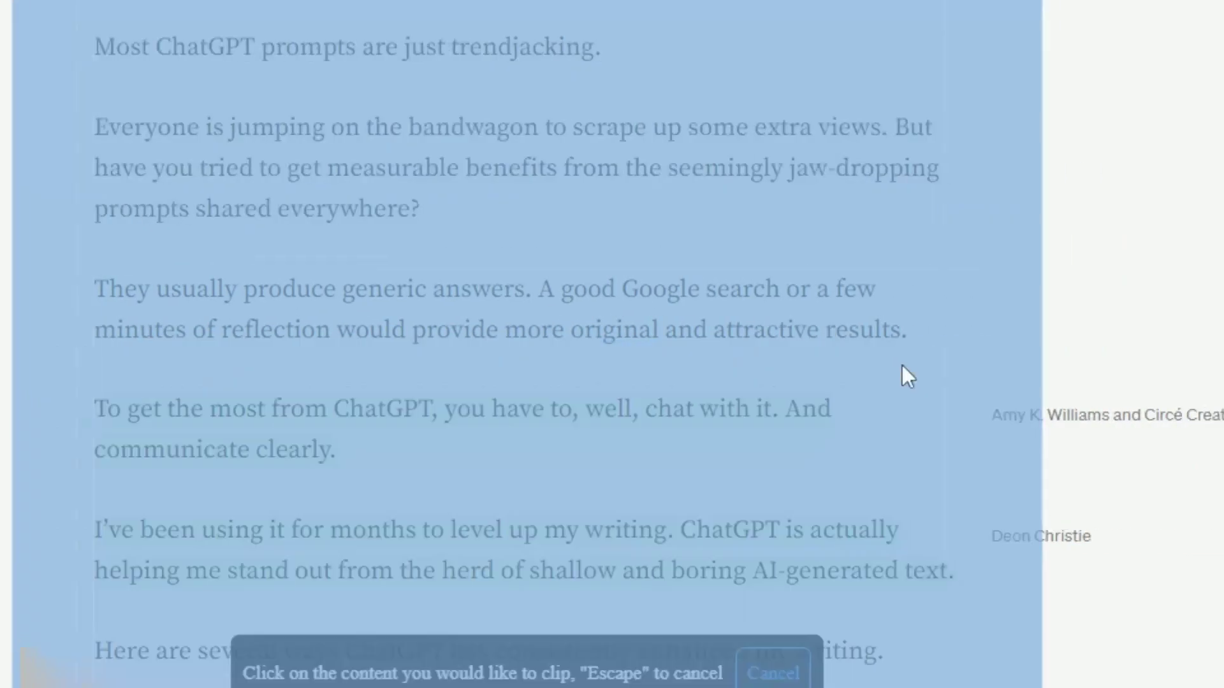
pyautogui.scroll(-7, 571, 415)
pyautogui.scroll(1, 366, 313)
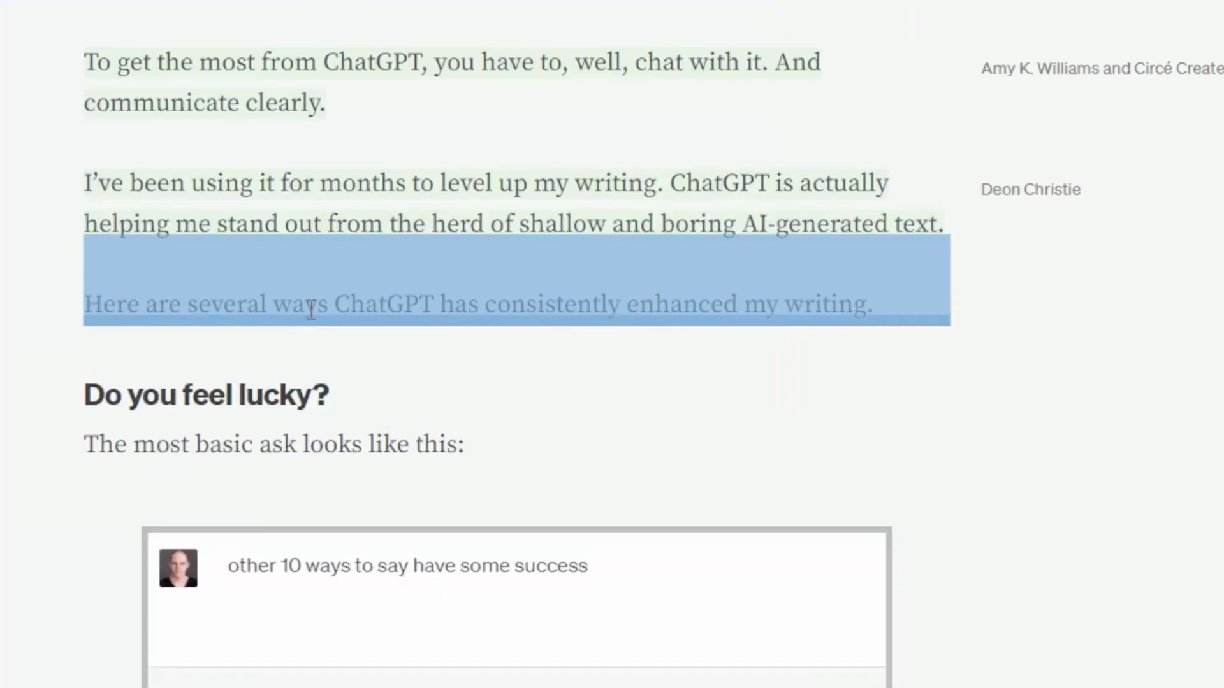
pyautogui.scroll(6, 311, 310)
pyautogui.click(313, 333)
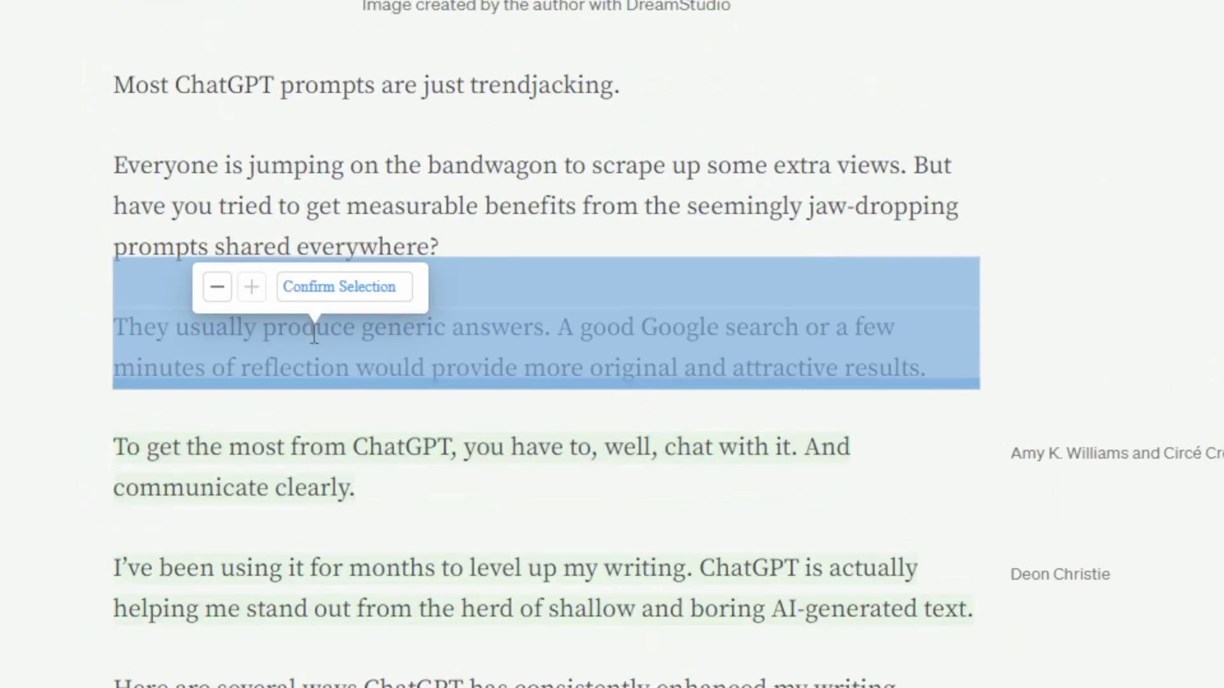
pyautogui.scroll(-10, 420, 360)
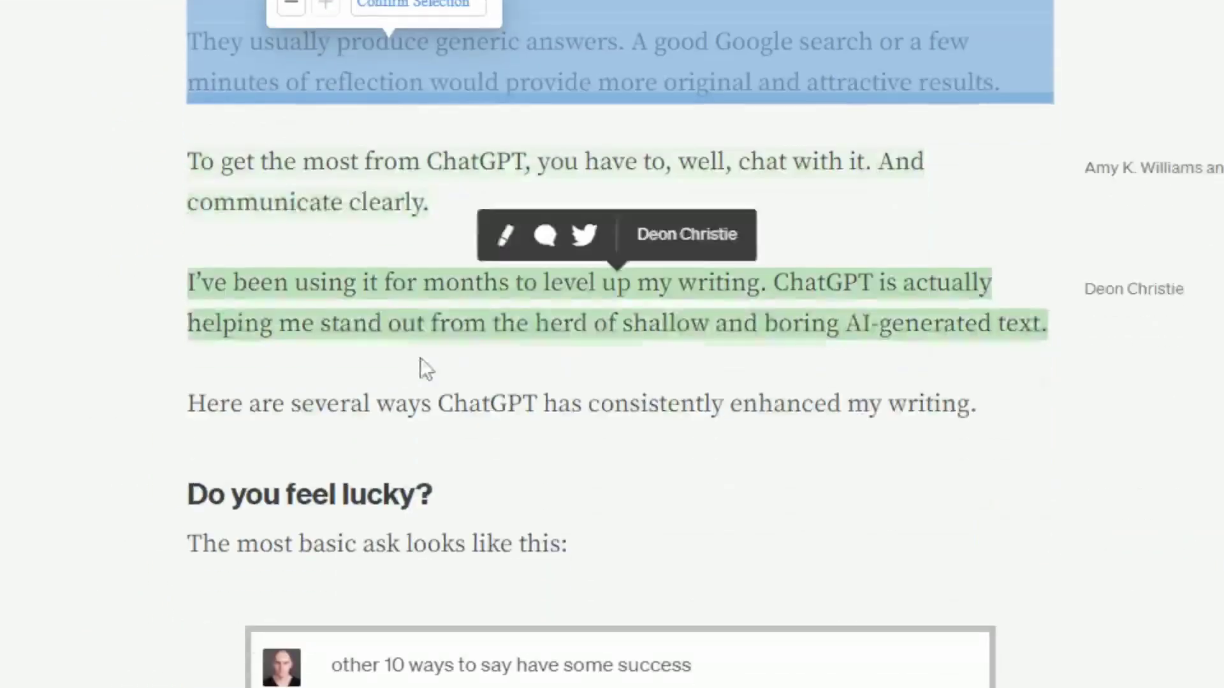
pyautogui.scroll(-7, 443, 365)
pyautogui.scroll(5, 404, 319)
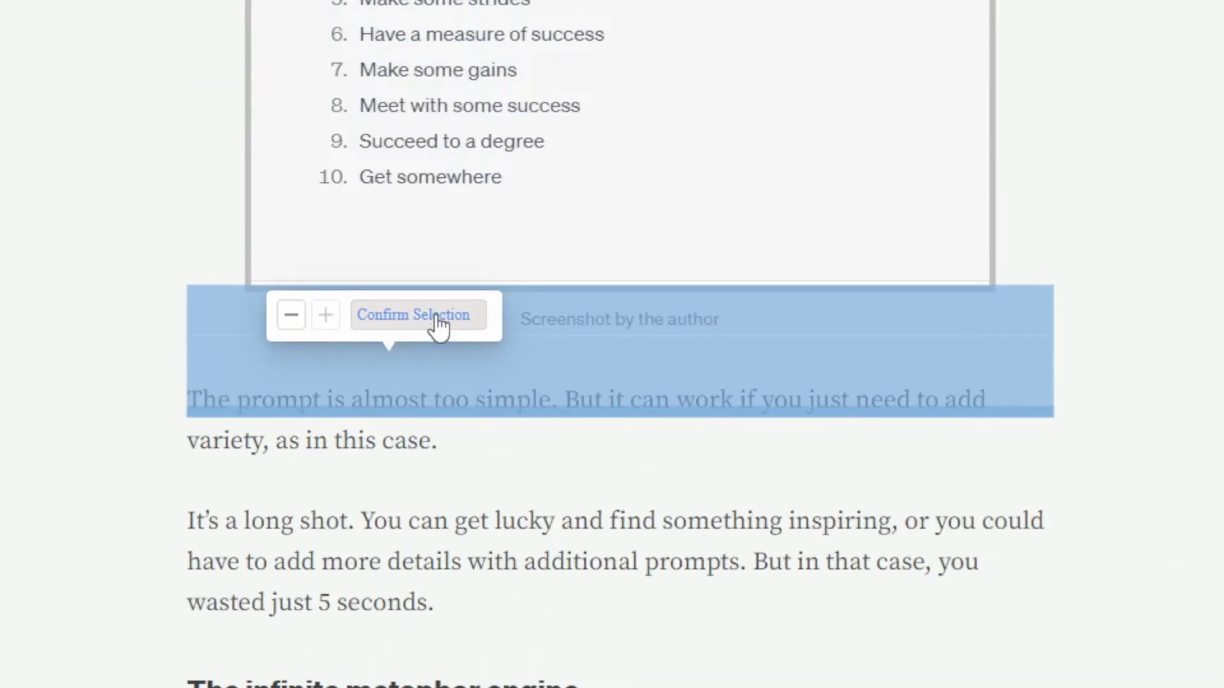
# Step: Clip the paragraph beginning "The prompt is almost too simple" below the first ChatGPT screenshot as custom content
pyautogui.scroll(-7, 432, 325)
pyautogui.scroll(5, 435, 377)
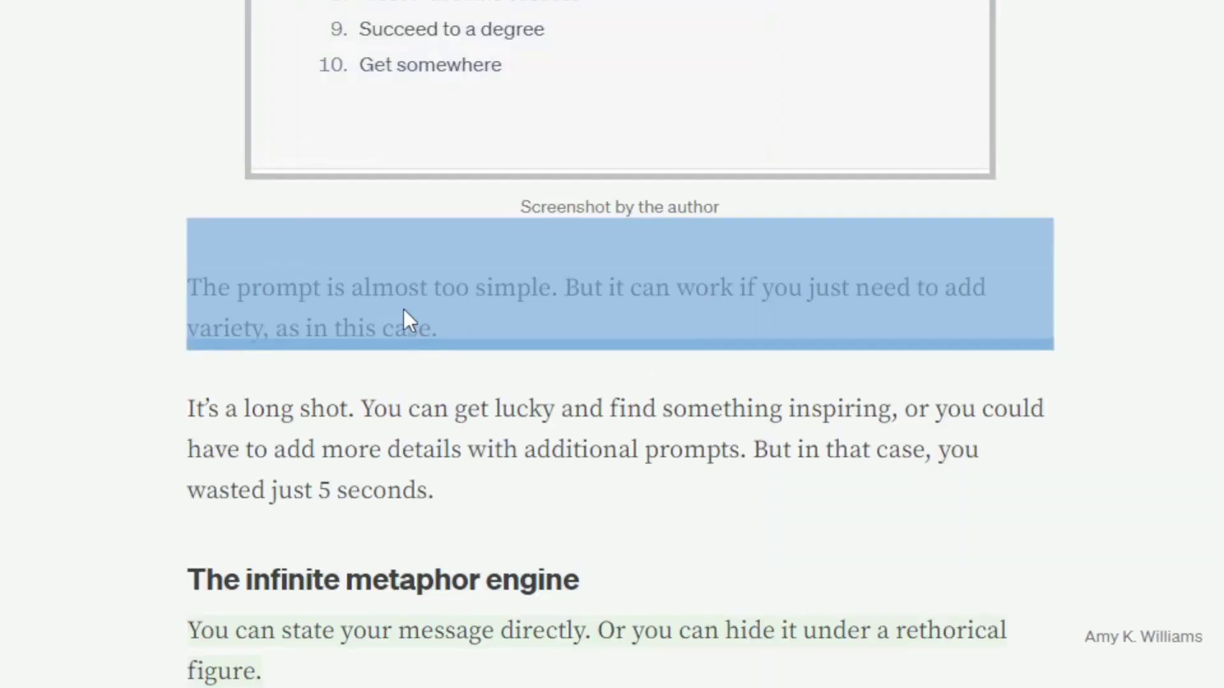
pyautogui.click(419, 311)
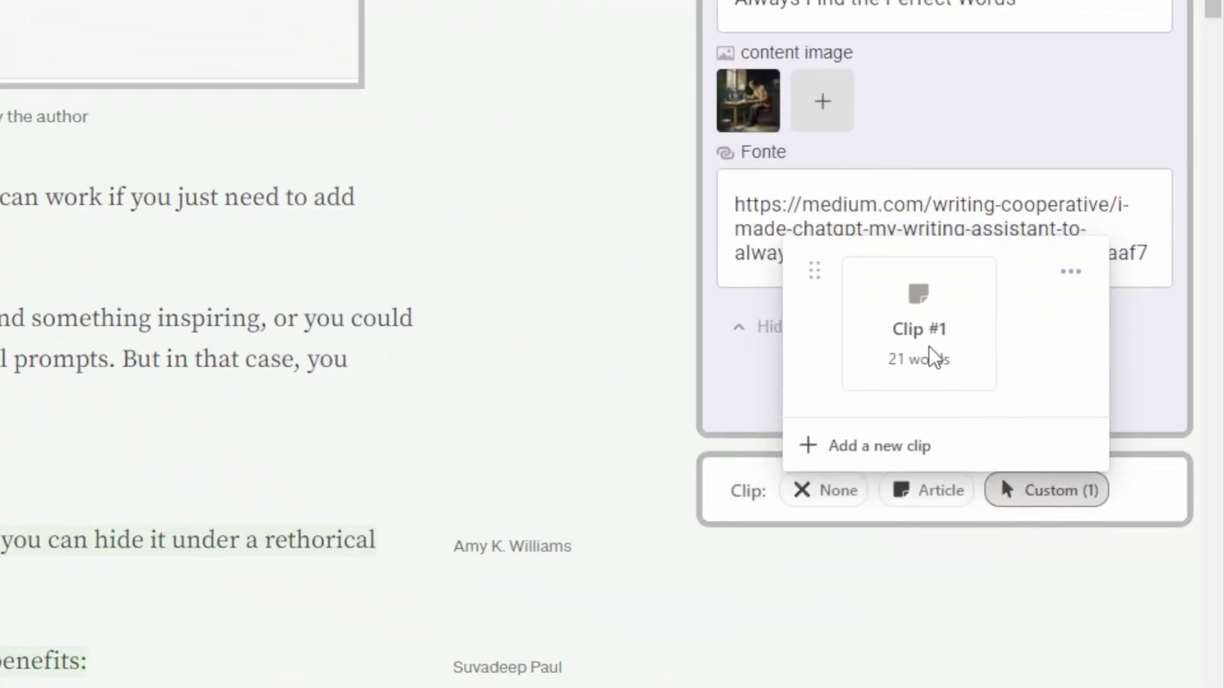
# Step: Add a second custom clip from the paragraph beginning "What's funny (and useful)" below the tiredness metaphors list
pyautogui.click(847, 456)
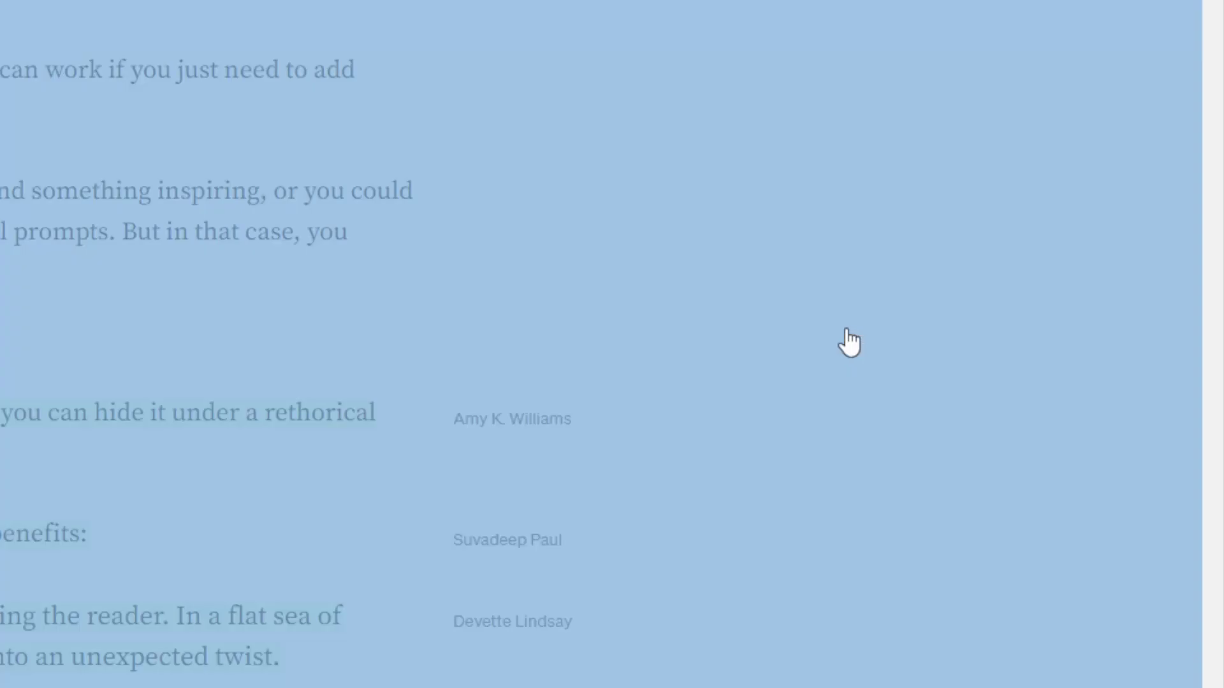
pyautogui.scroll(-20, 414, 357)
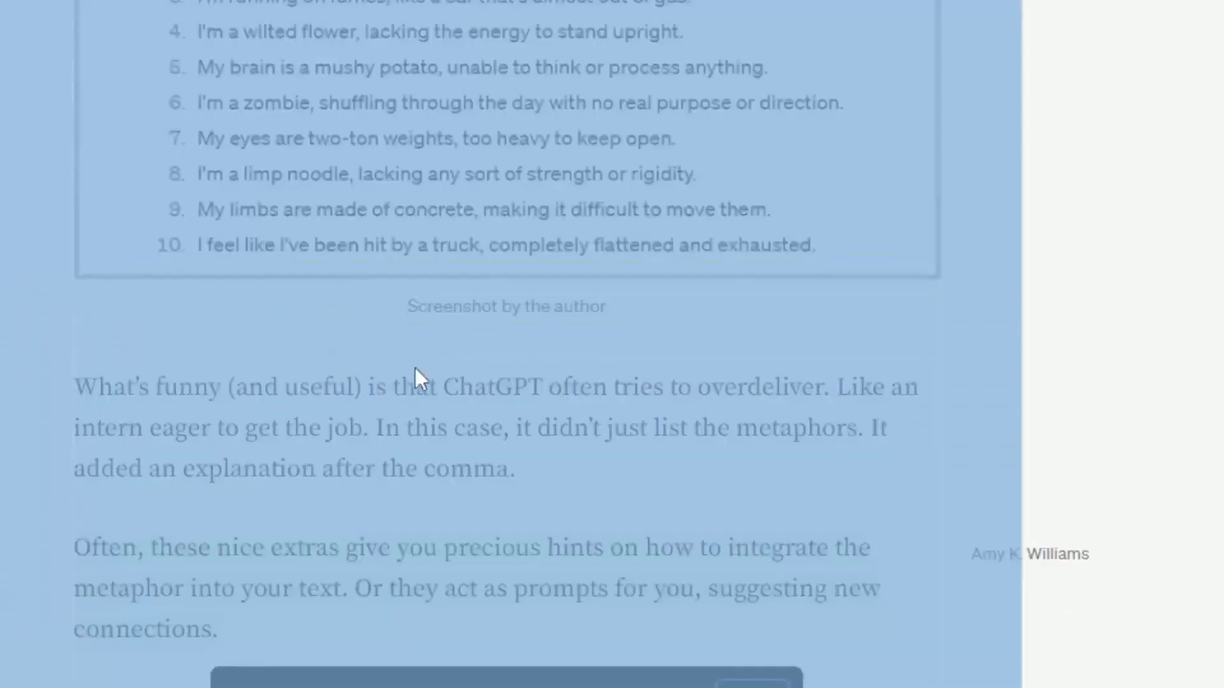
pyautogui.click(407, 387)
pyautogui.click(410, 336)
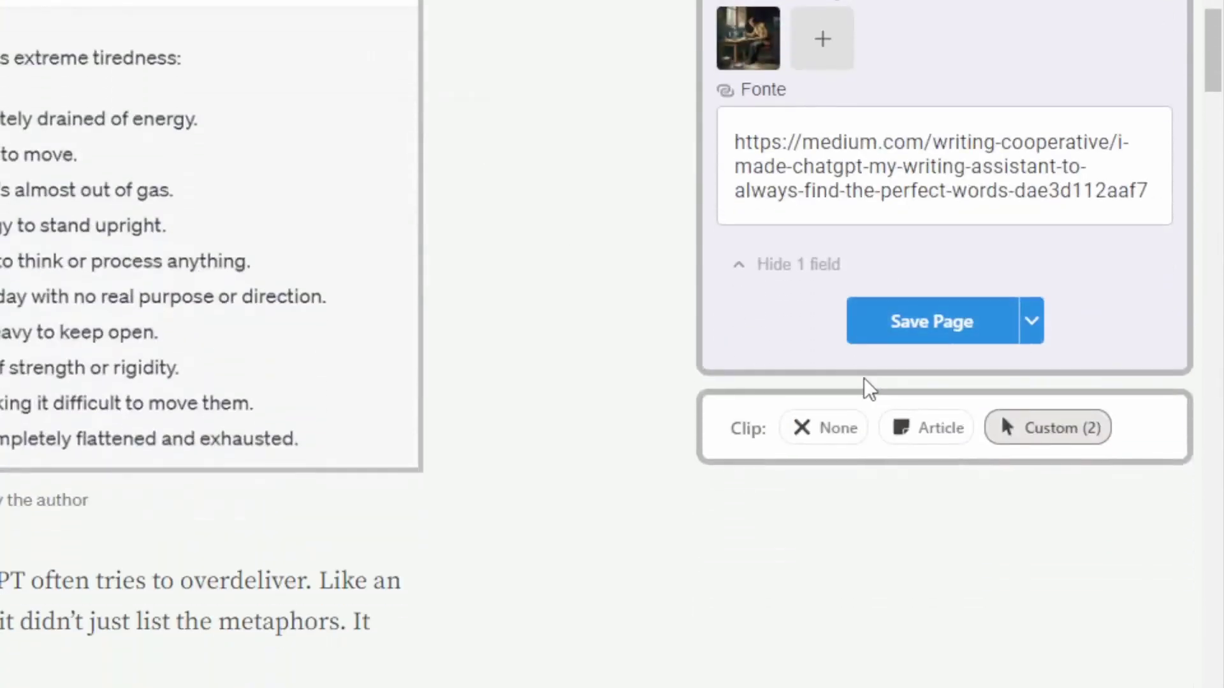
# Step: Save the page with its custom clips and open it in Notion, leaving the desktop app option off
pyautogui.click(901, 334)
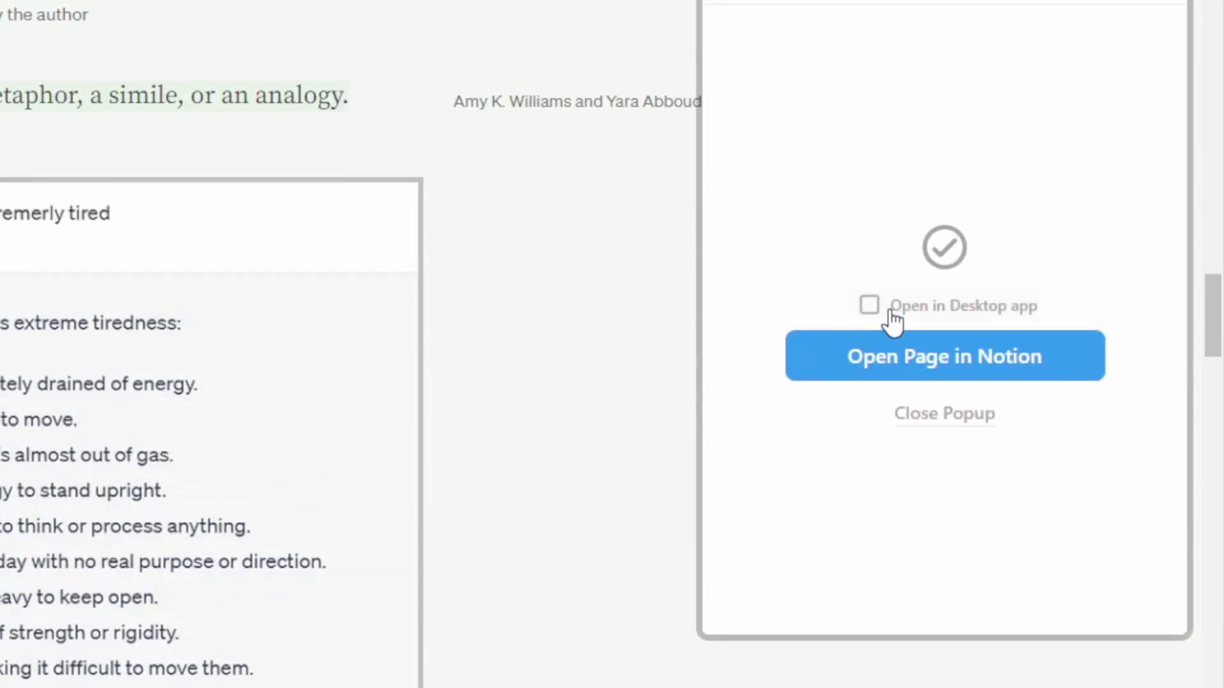
pyautogui.click(891, 311)
pyautogui.click(914, 307)
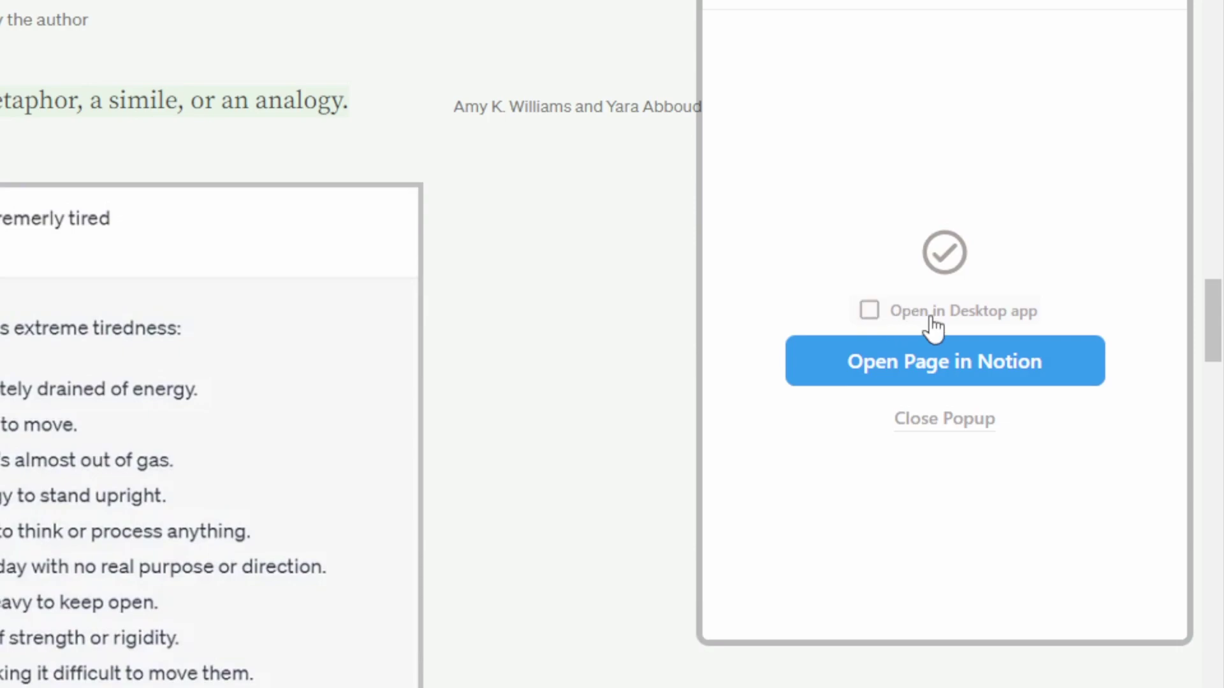
pyautogui.click(974, 373)
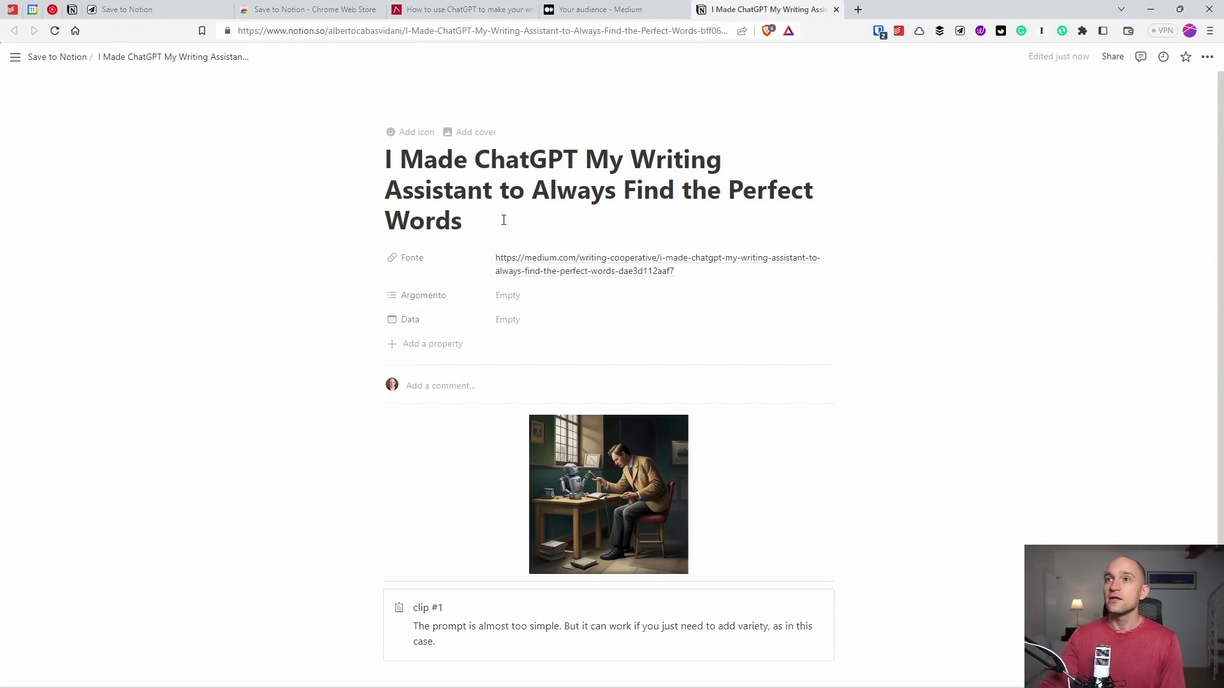
# Step: Create the option "ai" for the saved page's Argomento property and assign it
pyautogui.click(517, 301)
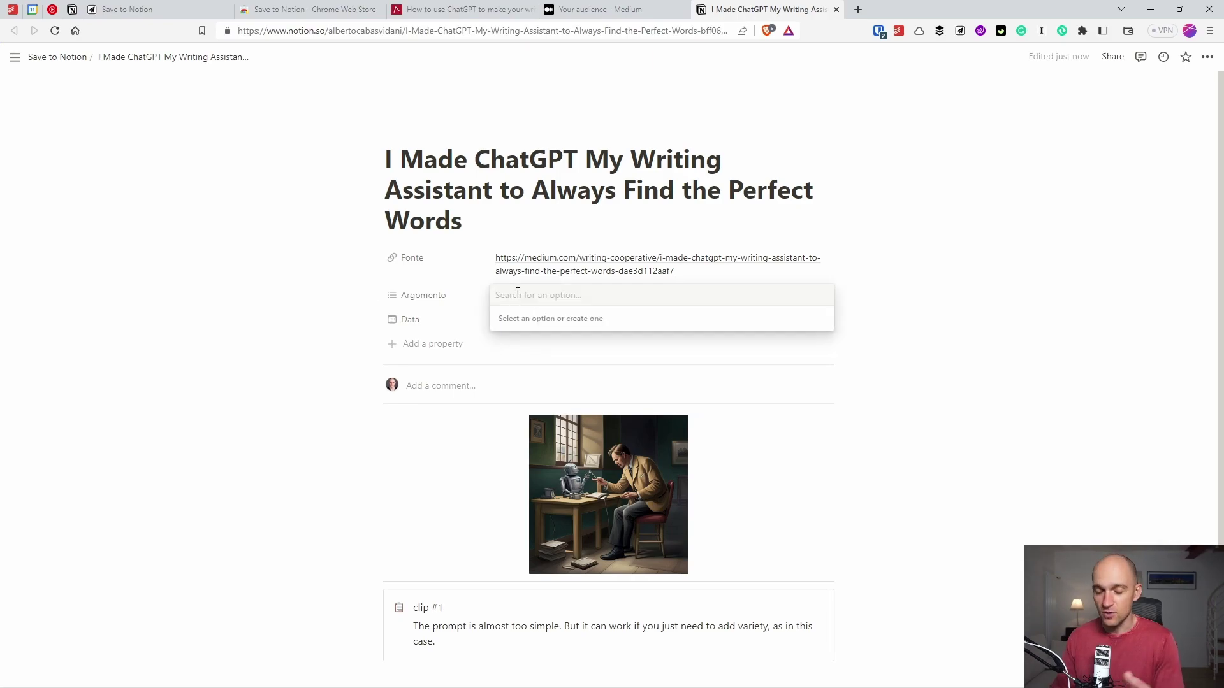
pyautogui.write('ai')
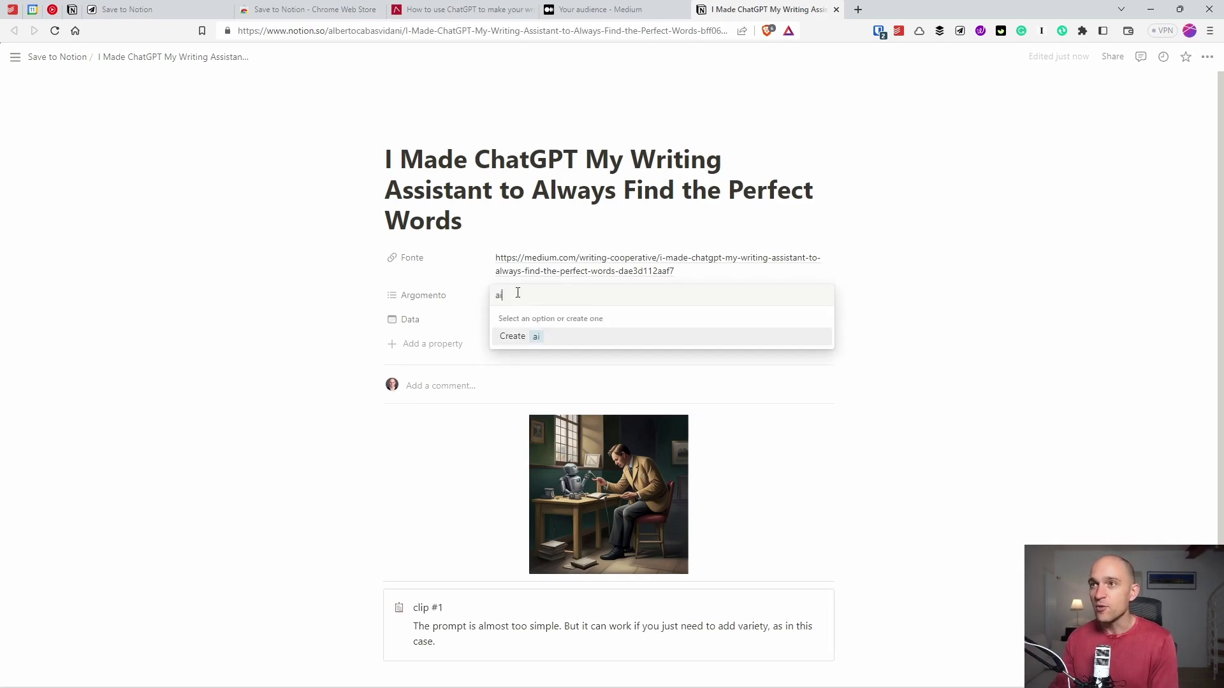
pyautogui.press('Return')
pyautogui.click(437, 326)
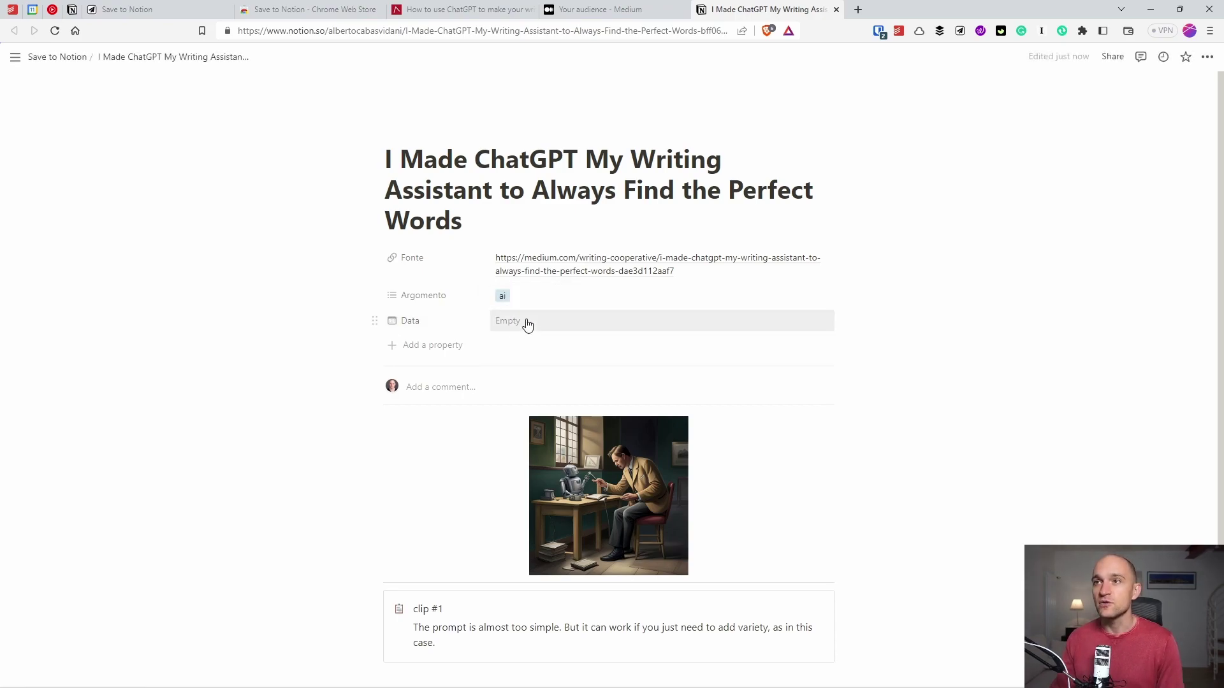
# Step: Set the saved page's Data property to May 11, 2023
pyautogui.click(526, 323)
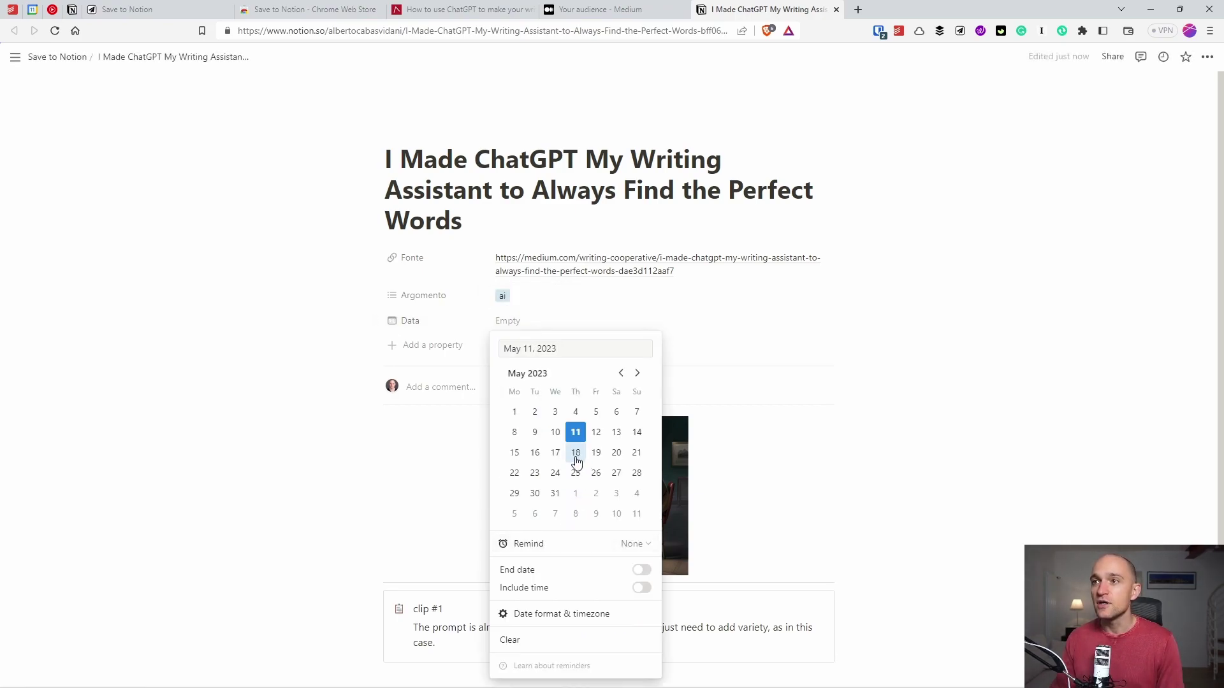
pyautogui.click(576, 436)
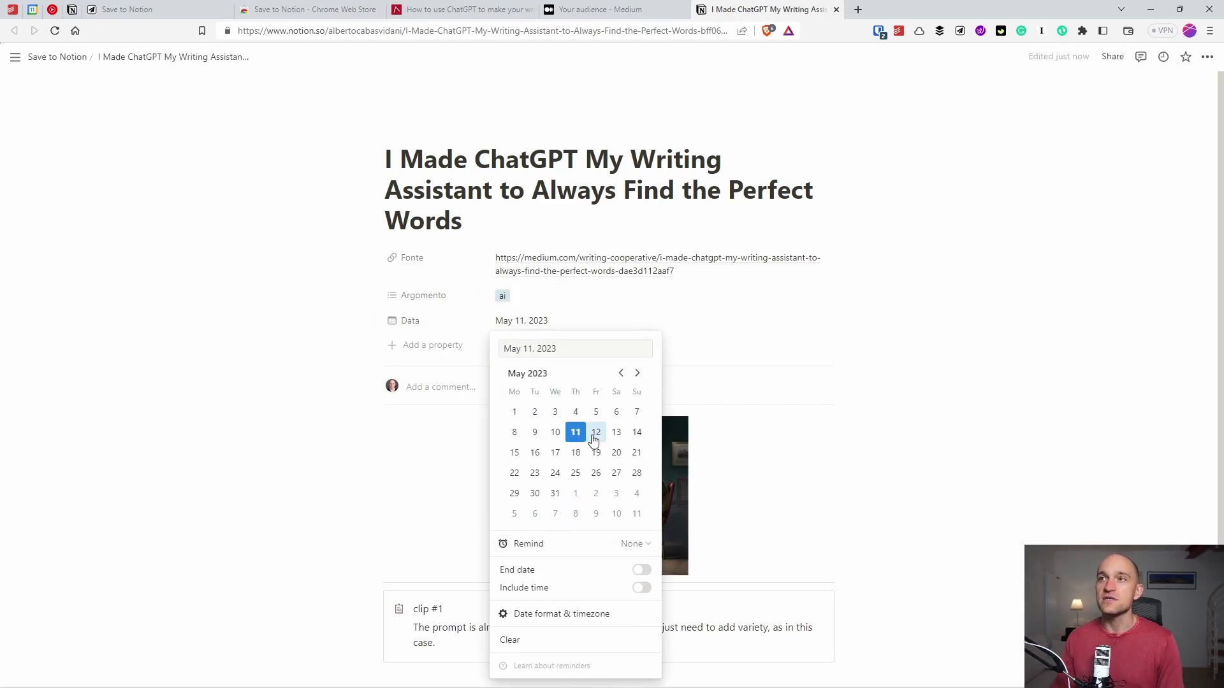
pyautogui.click(587, 309)
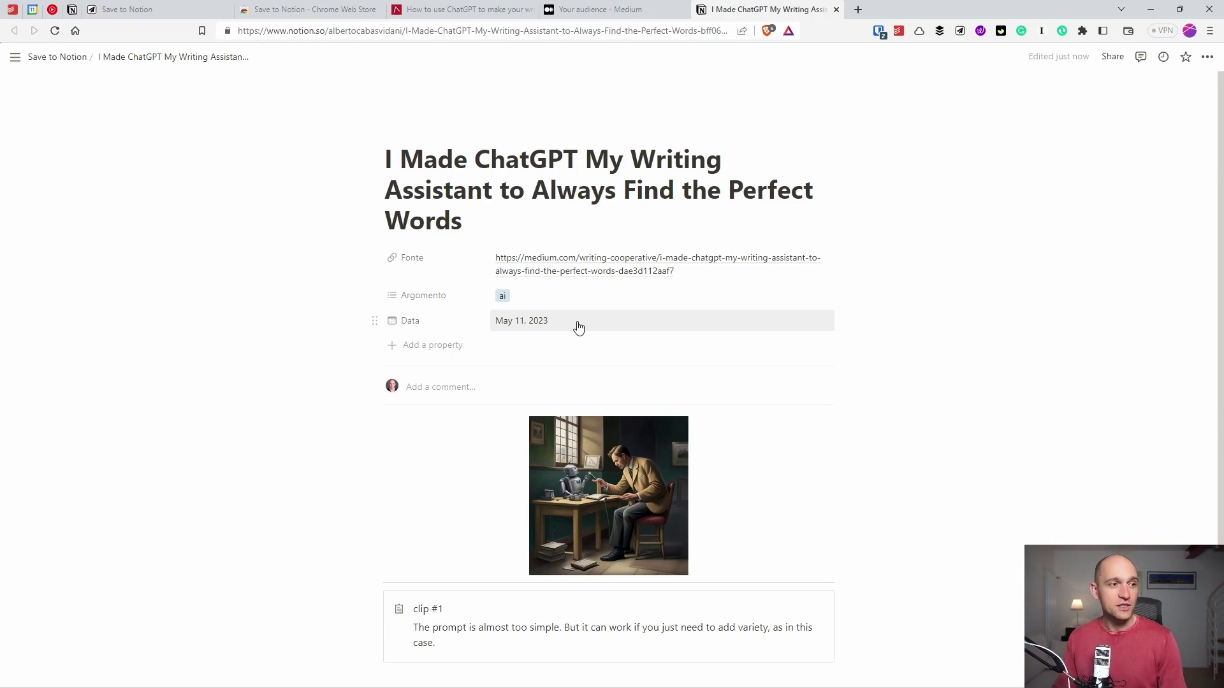
# Step: Examine the saved page's image and the clip #1 block with its paragraph text
pyautogui.scroll(-3, 579, 327)
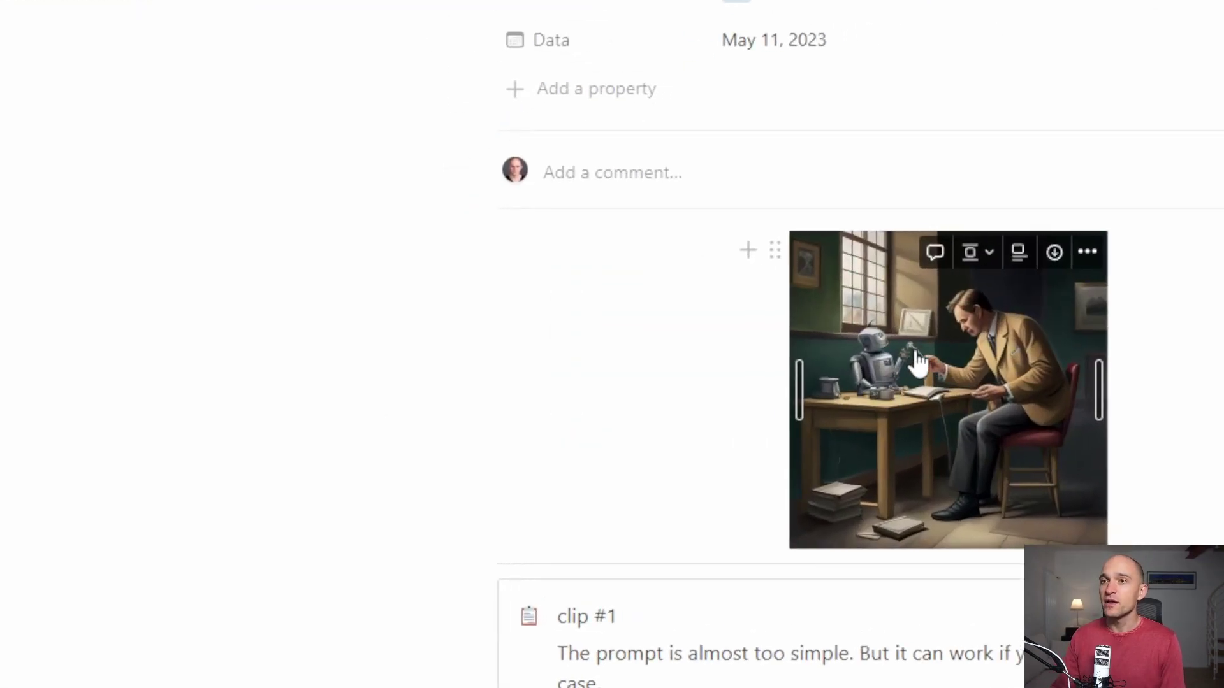
pyautogui.scroll(-3, 885, 350)
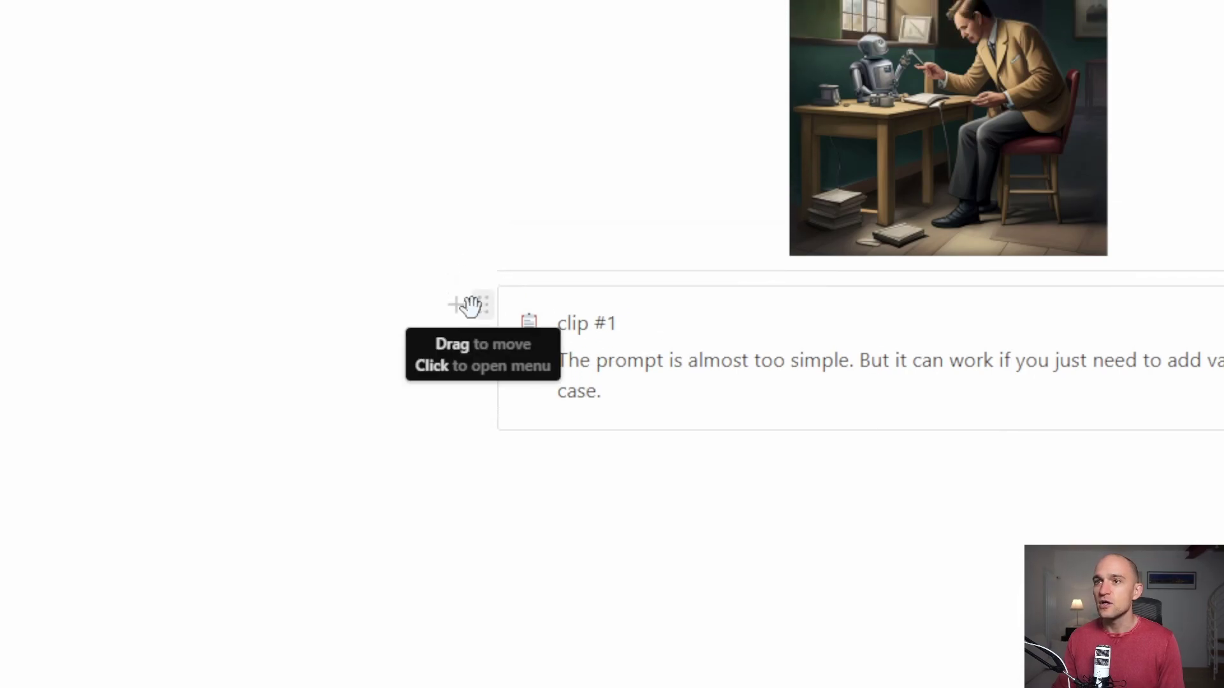
pyautogui.click(471, 306)
pyautogui.press('Escape')
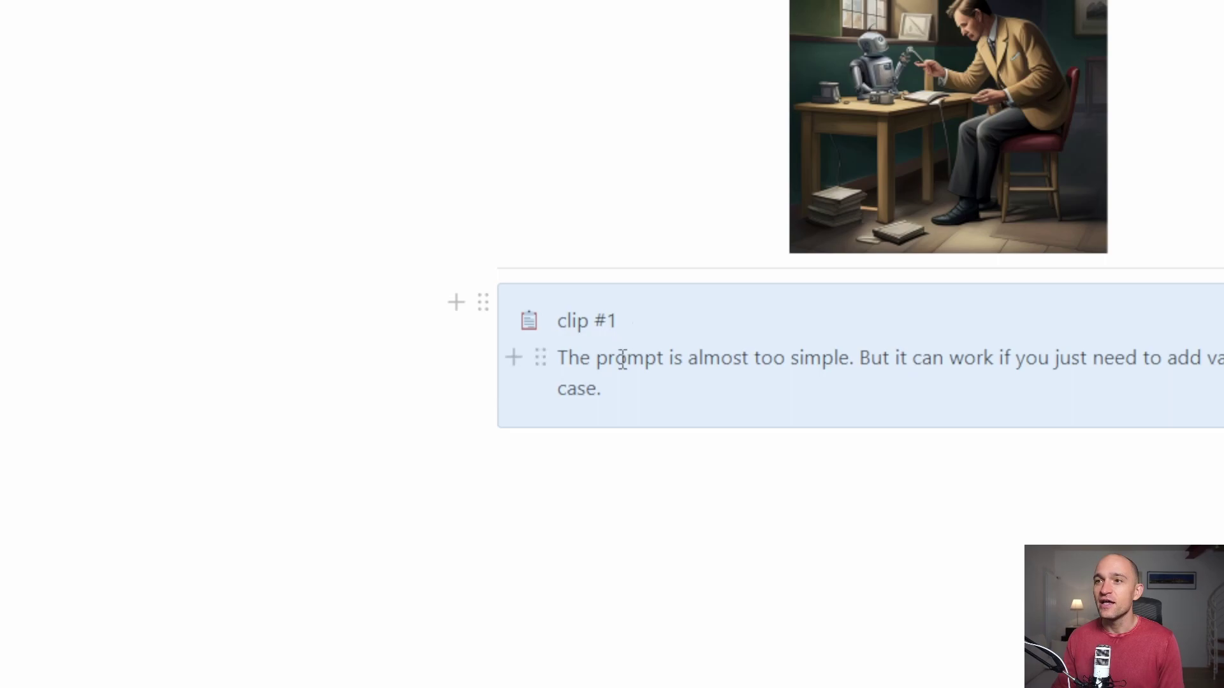
pyautogui.moveTo(618, 377); pyautogui.dragTo(554, 347)
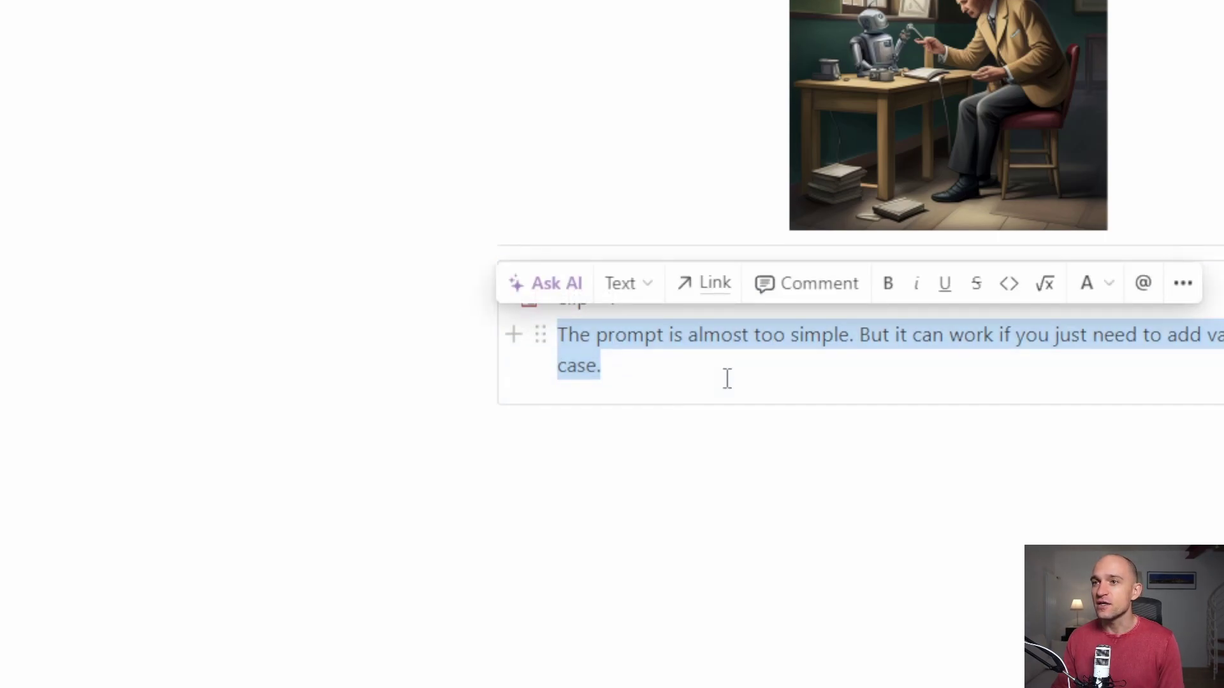
pyautogui.click(727, 379)
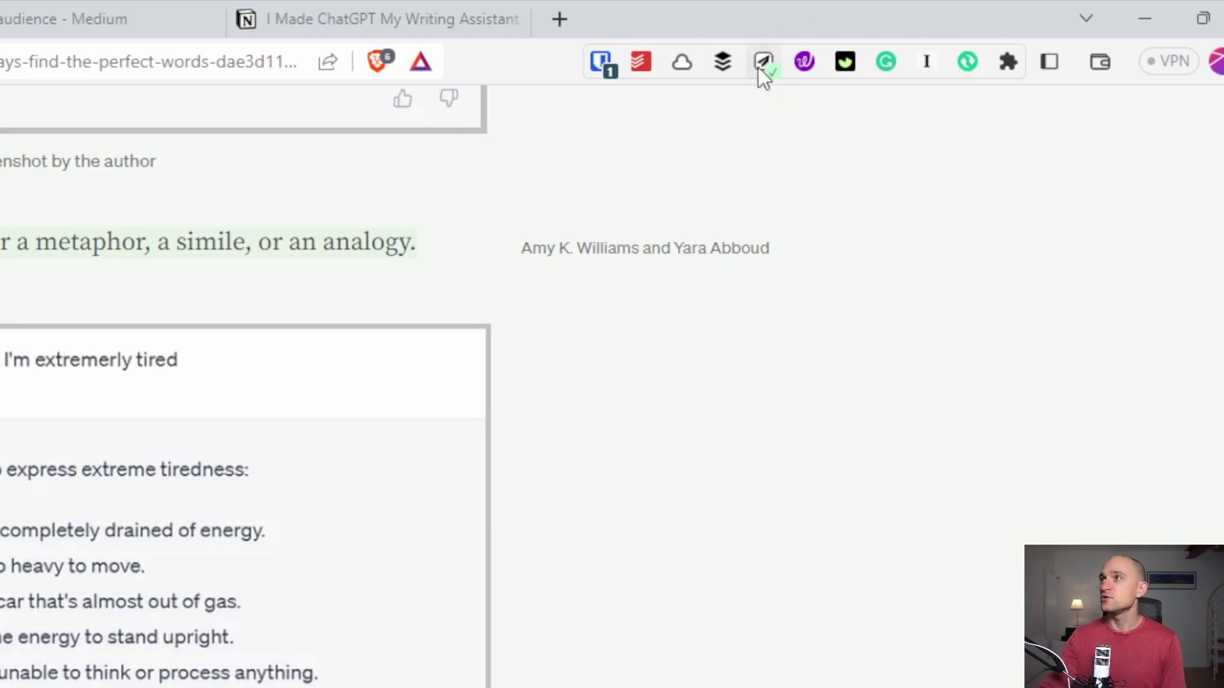
# Step: Save the article to Notion with the Article clip, open the saved page in Notion and review its clipped text
pyautogui.click(761, 67)
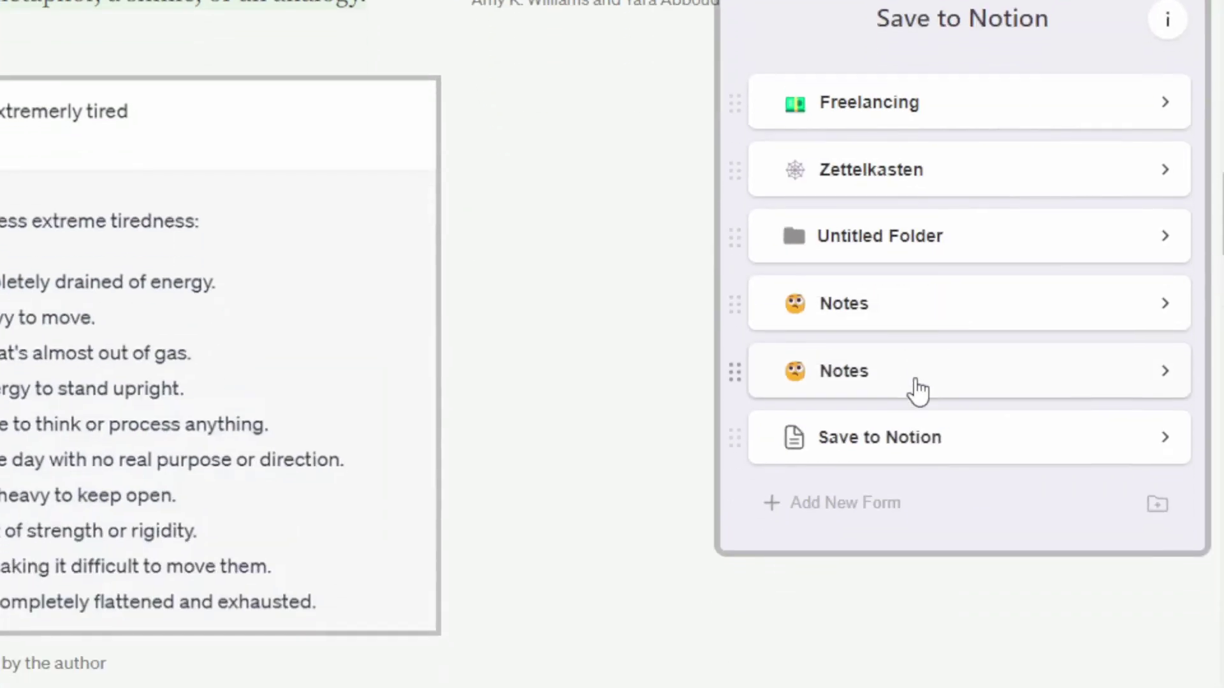
pyautogui.click(918, 391)
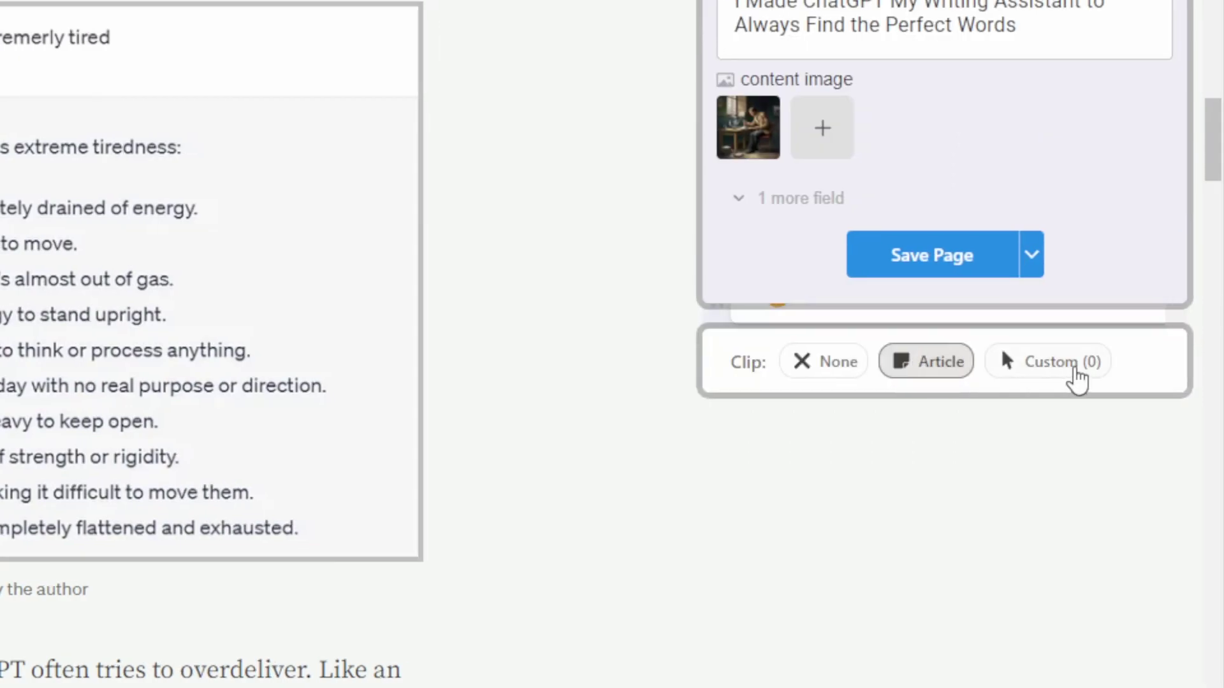
pyautogui.click(930, 256)
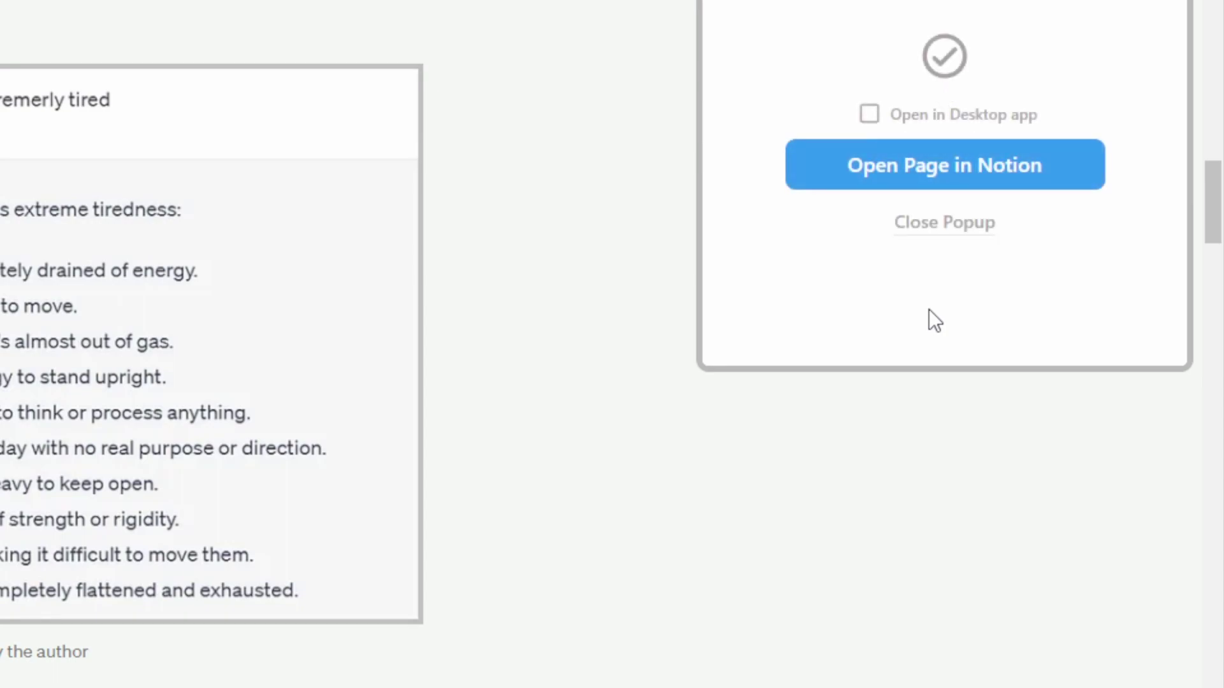
pyautogui.click(921, 273)
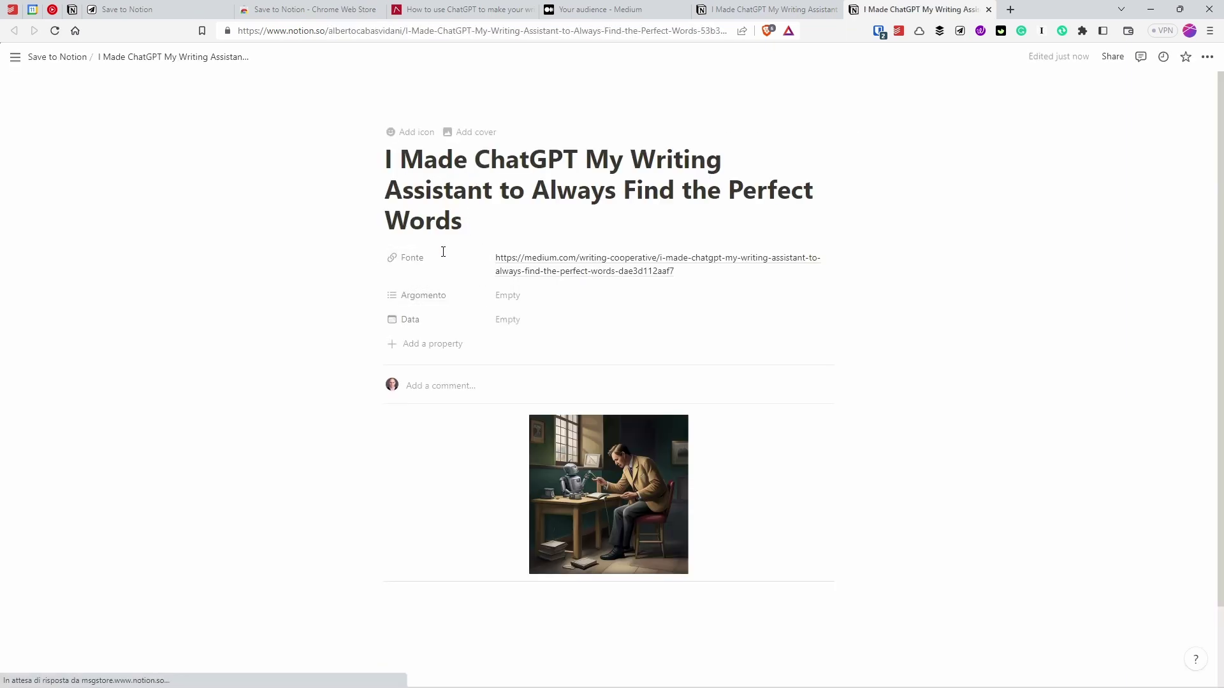
pyautogui.scroll(-15, 573, 275)
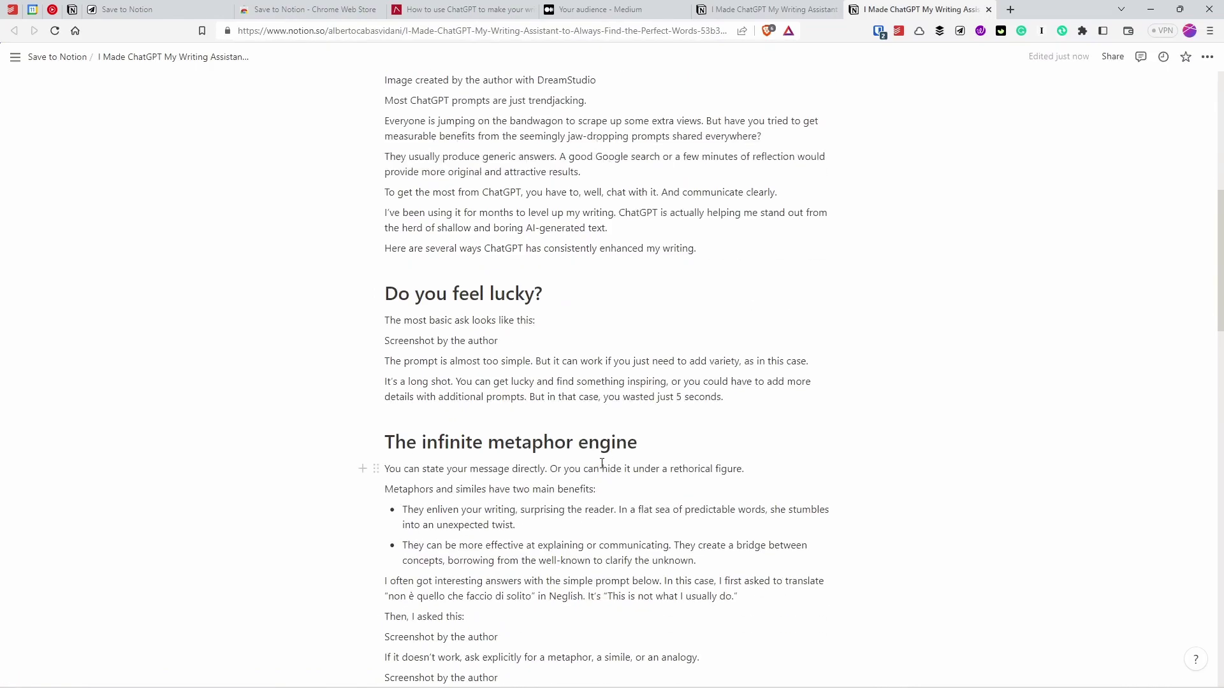
pyautogui.scroll(-17, 601, 463)
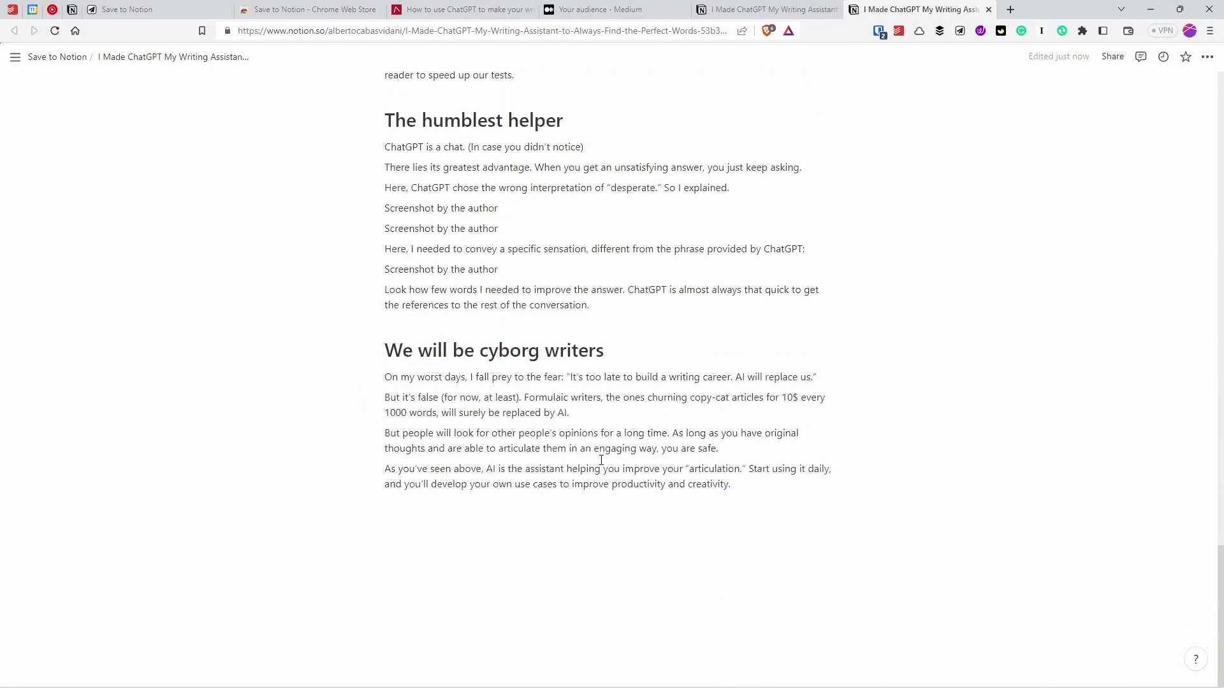
pyautogui.scroll(18, 600, 459)
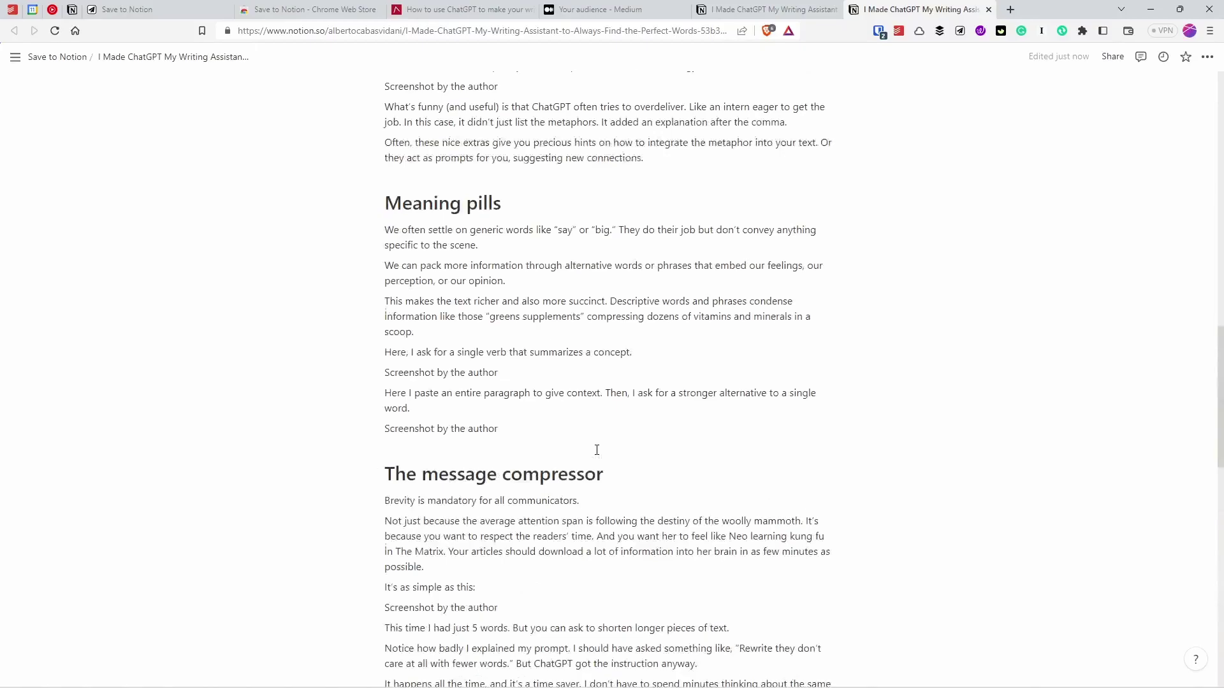
pyautogui.scroll(15, 597, 450)
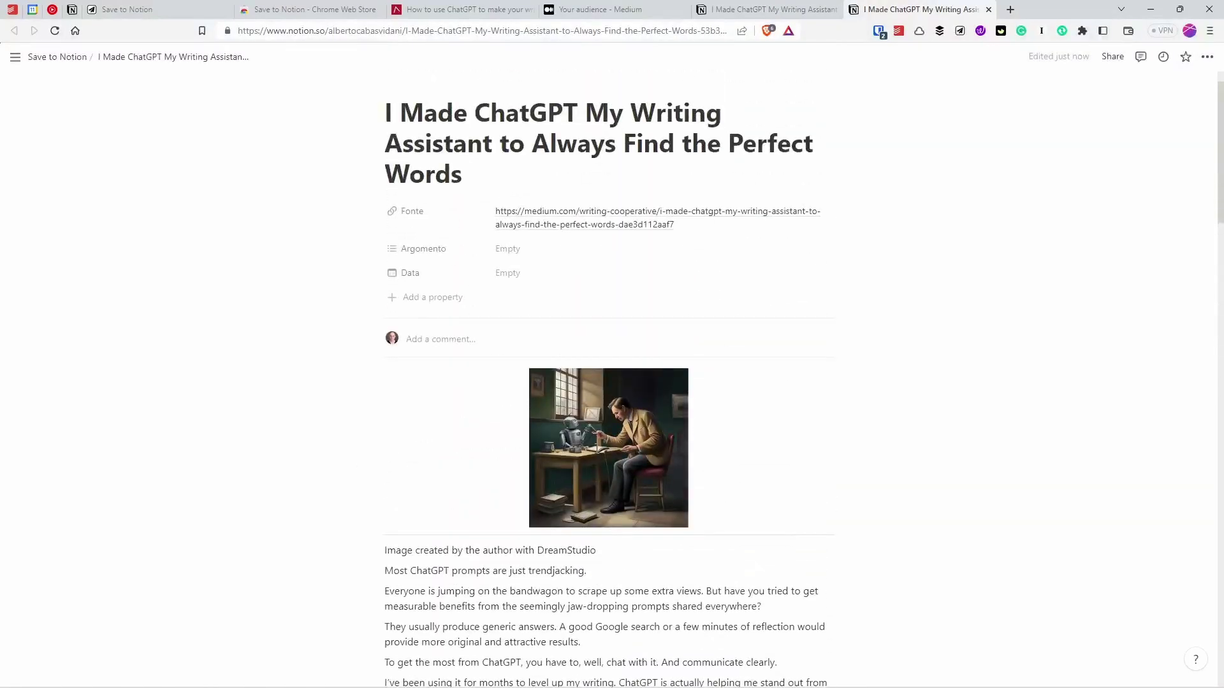
pyautogui.hotkey('ctrl', 'shift', 'Tab')
pyautogui.hotkey('ctrl', 'shift', 'Tab')
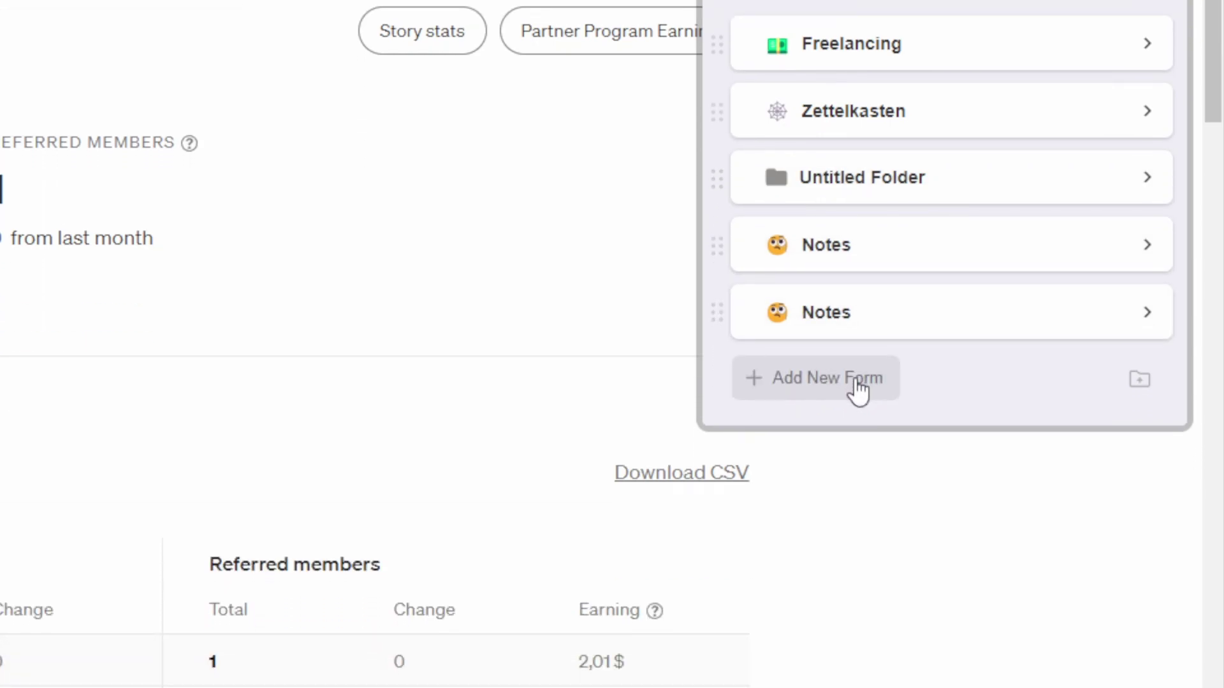
pyautogui.click(855, 379)
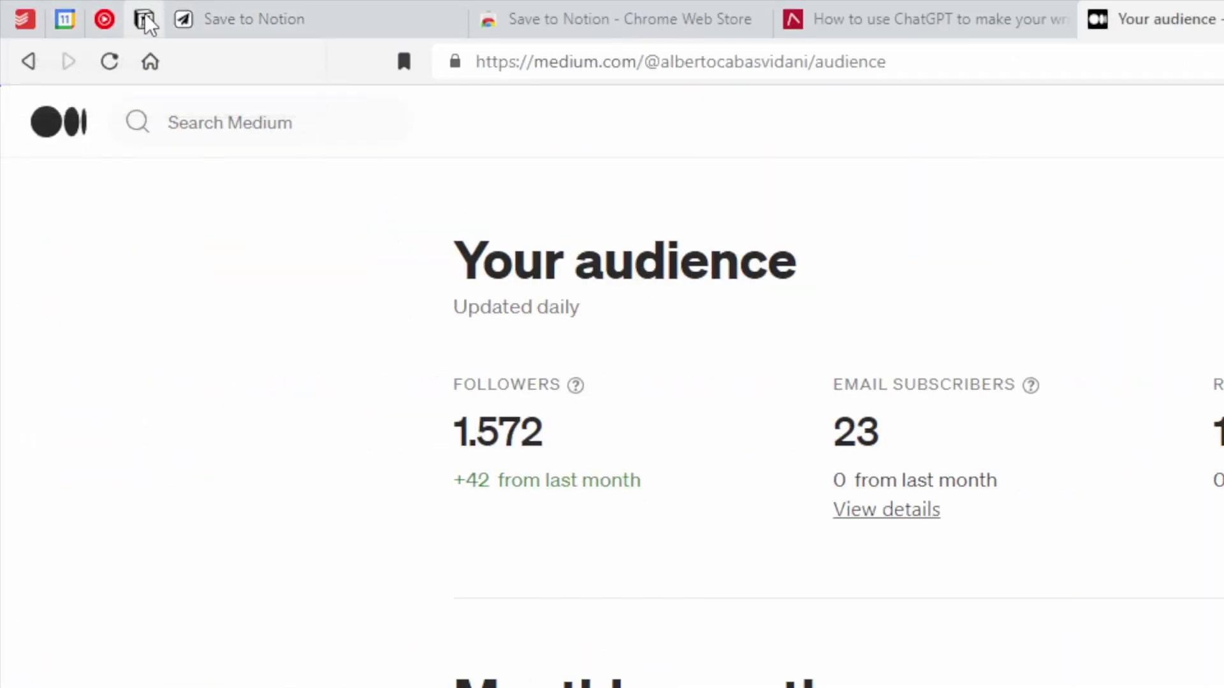
# Step: In Notion, create a new private page titled "pagina save to notion"
pyautogui.click(146, 20)
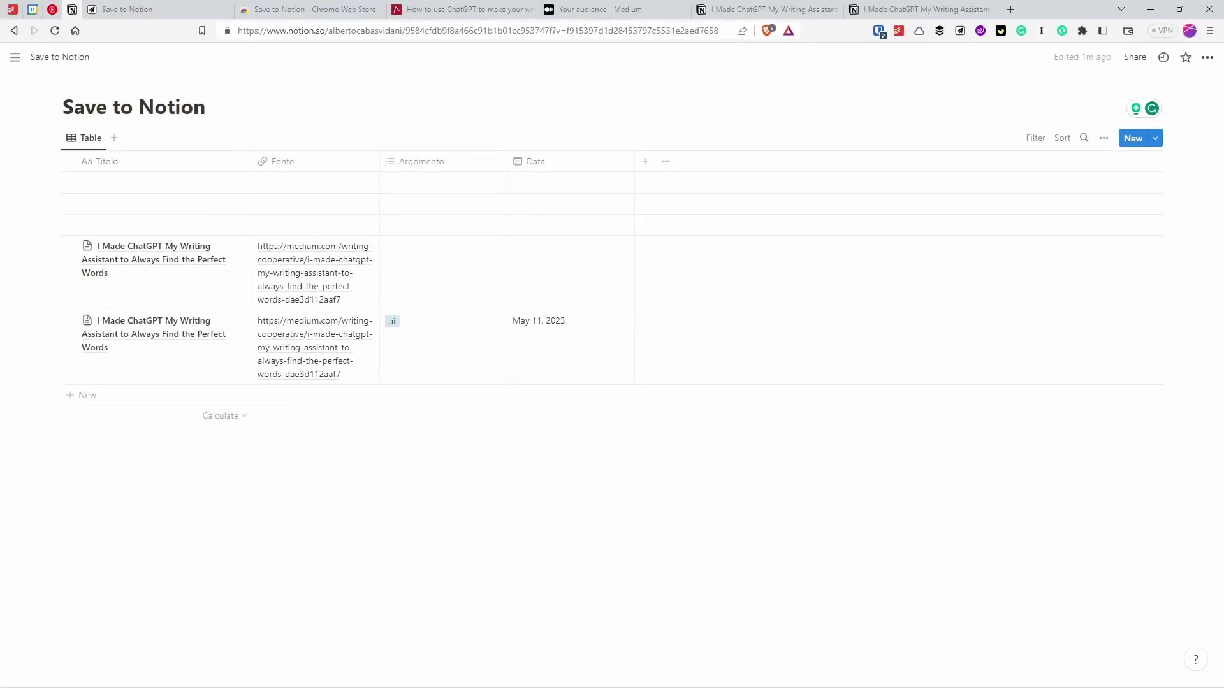
pyautogui.click(14, 58)
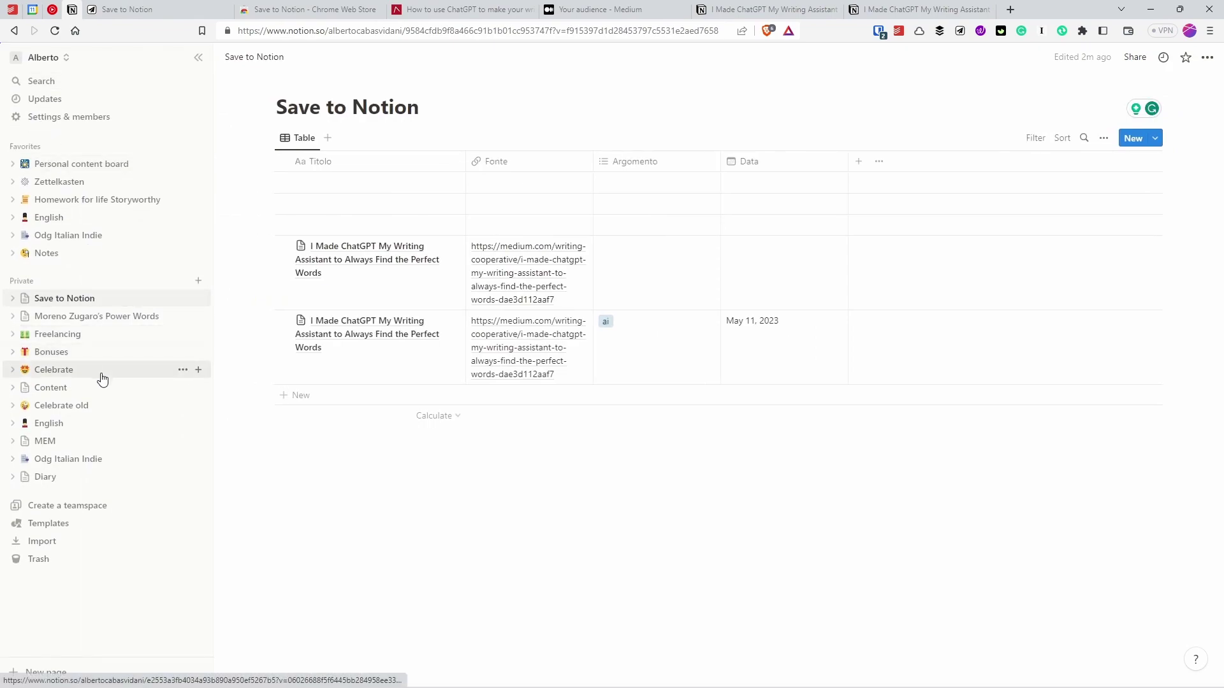
pyautogui.click(199, 282)
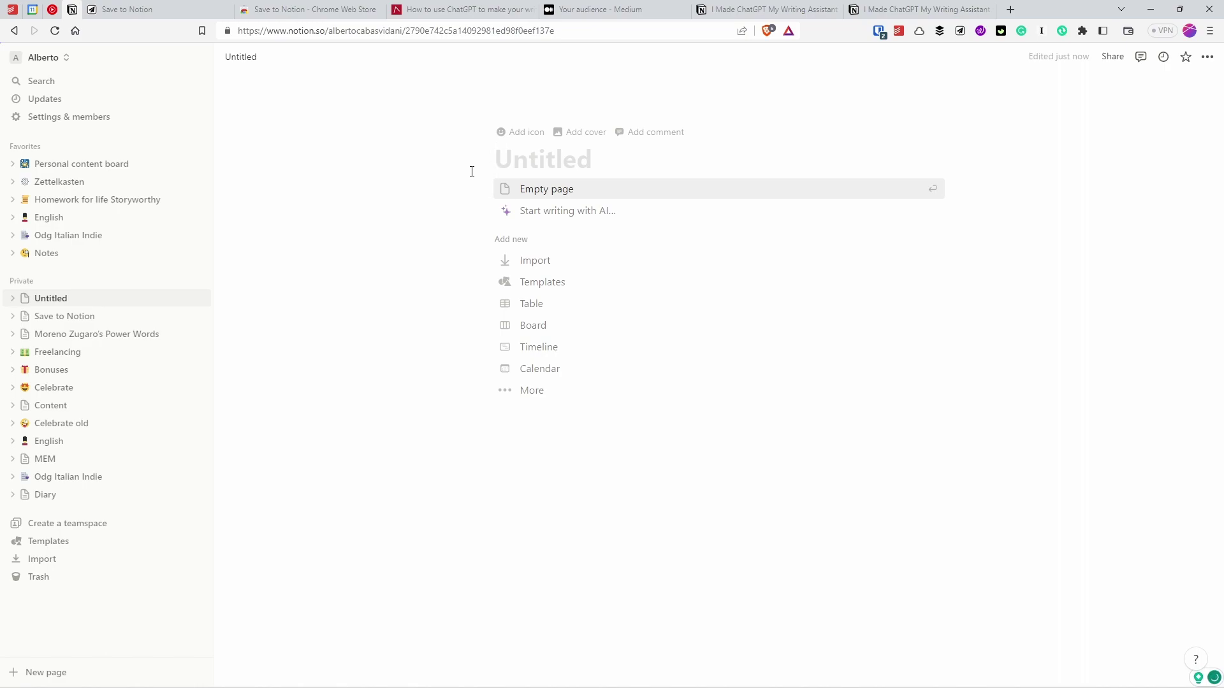
pyautogui.write('pagina save ')
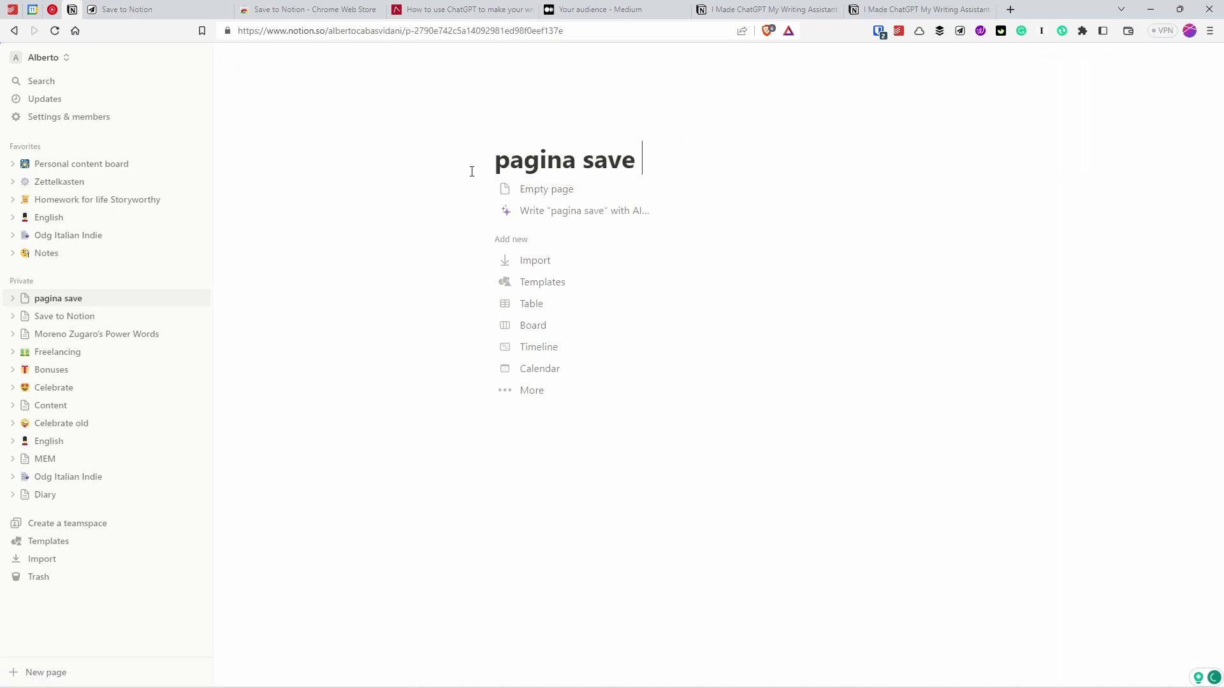
pyautogui.write('to notion')
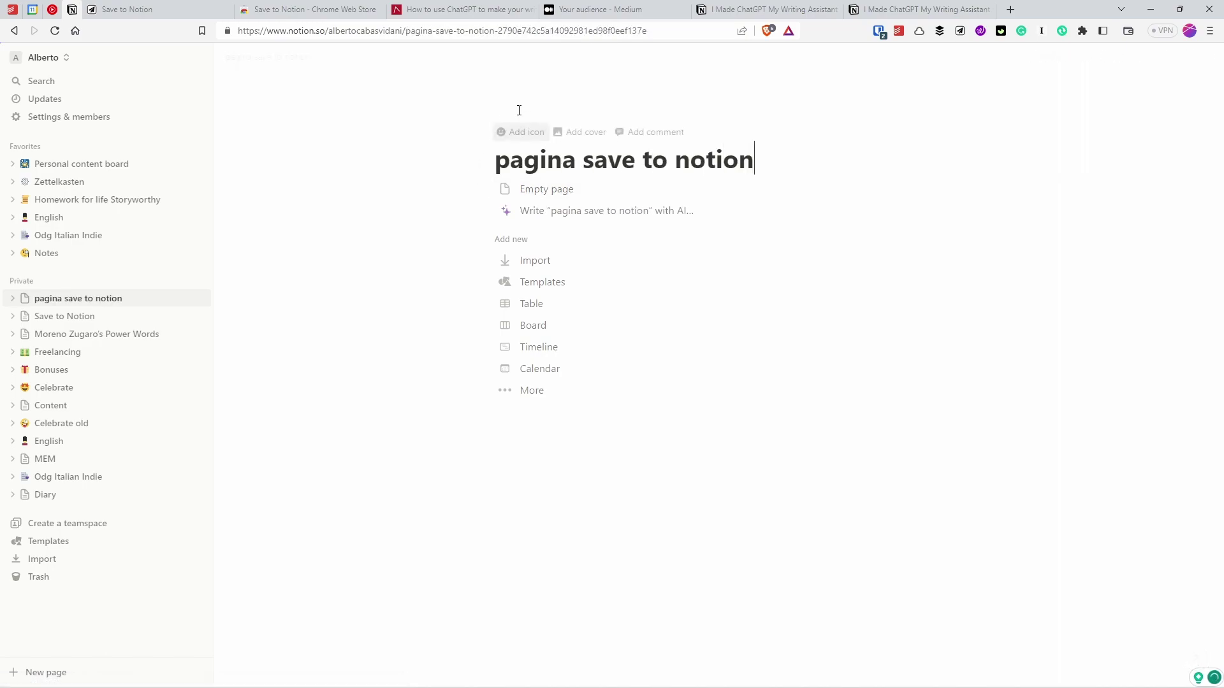
# Step: Return to the Medium article and open the Save to Notion extension
pyautogui.click(462, 9)
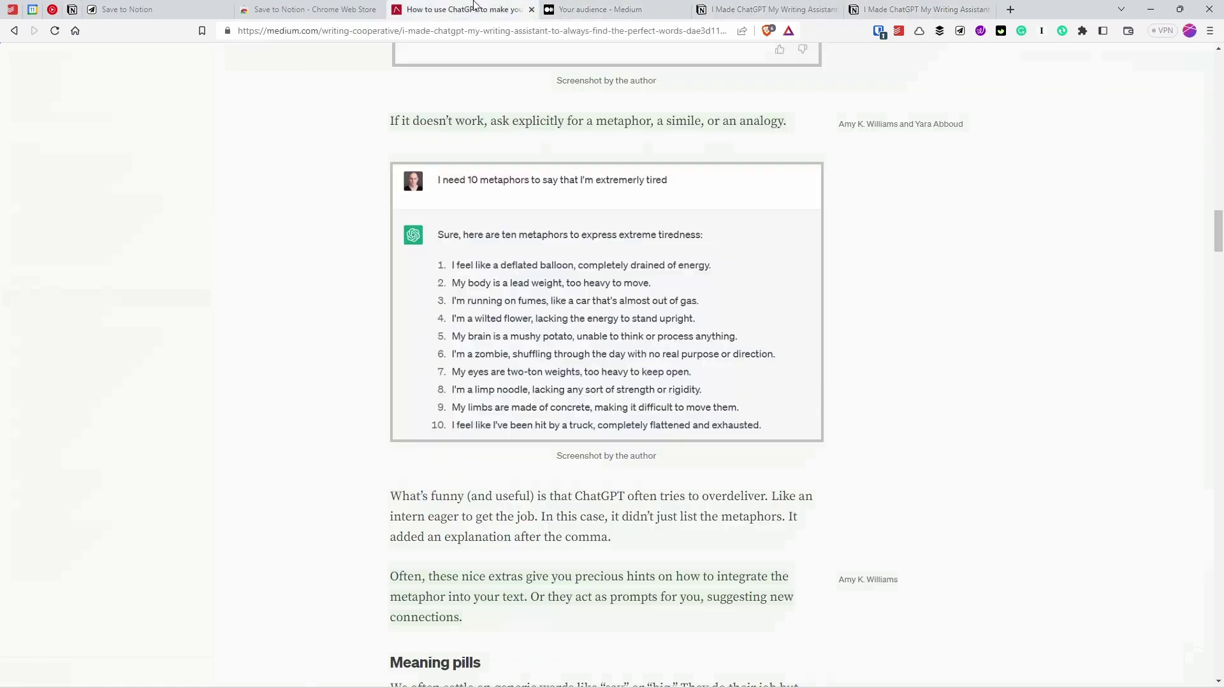
pyautogui.click(960, 34)
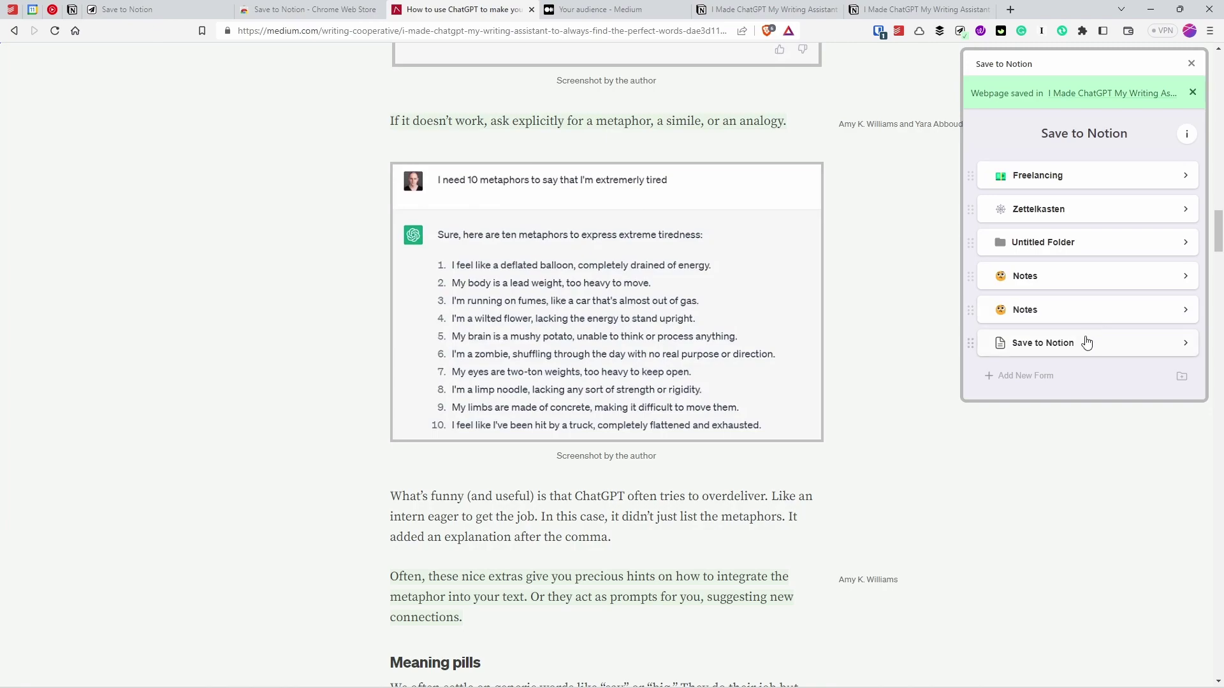
pyautogui.click(1020, 376)
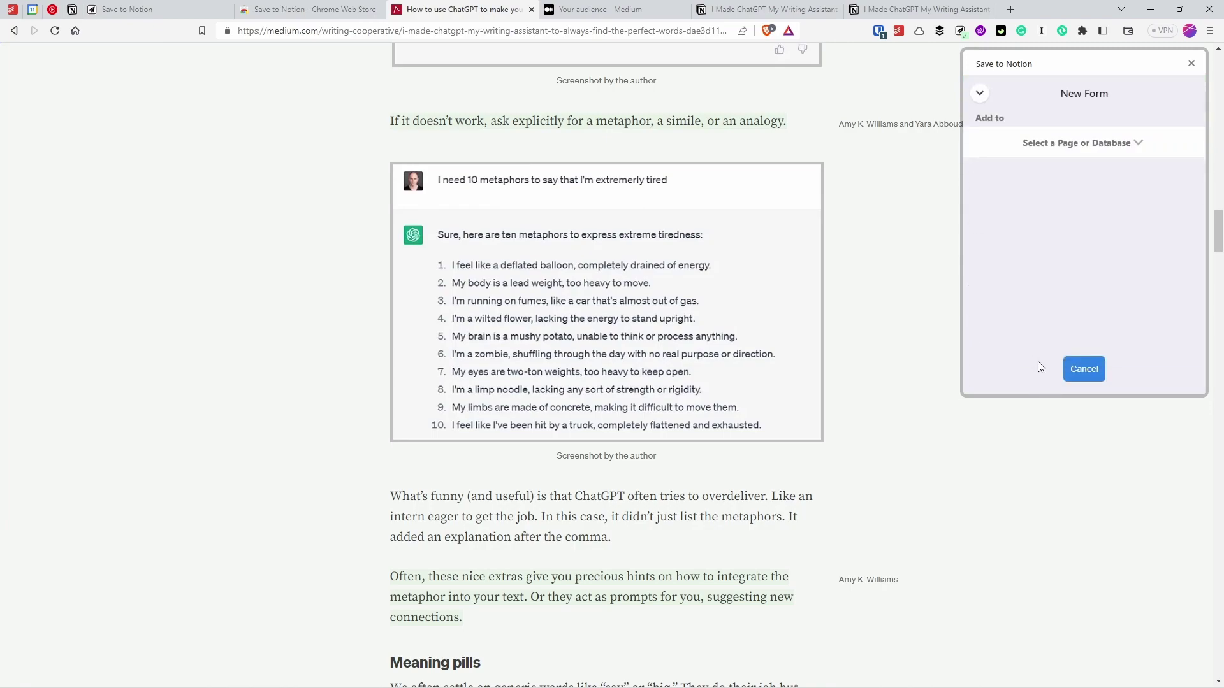
pyautogui.click(982, 93)
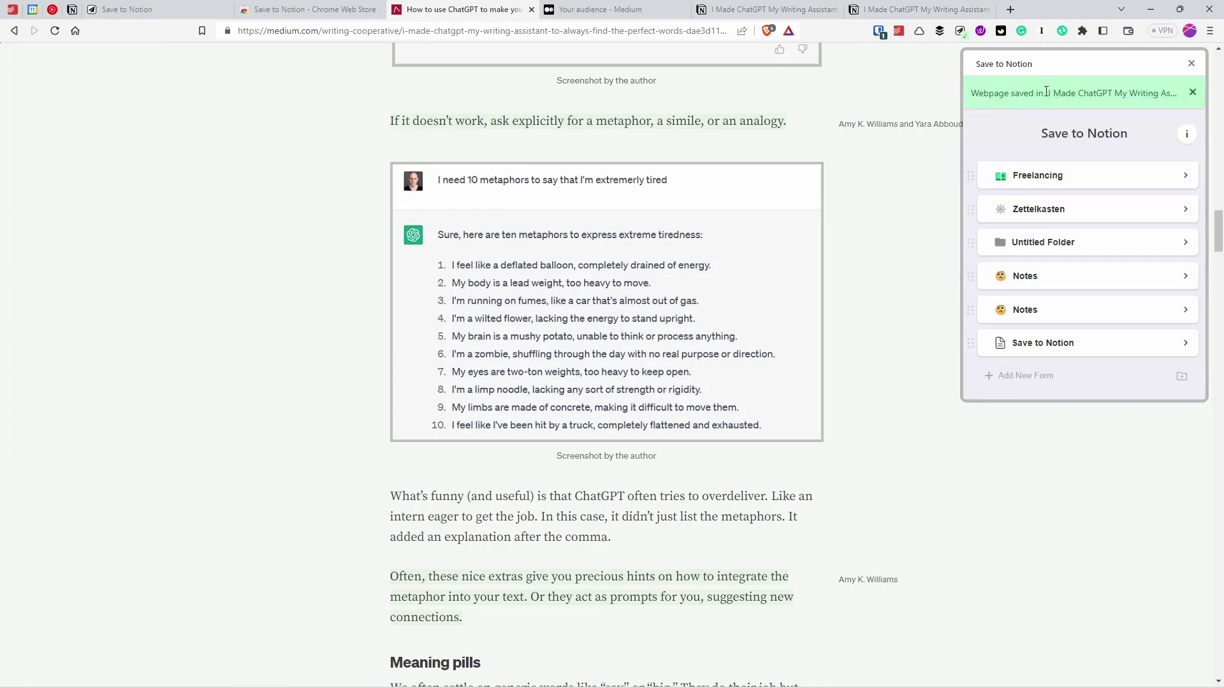
pyautogui.click(1097, 93)
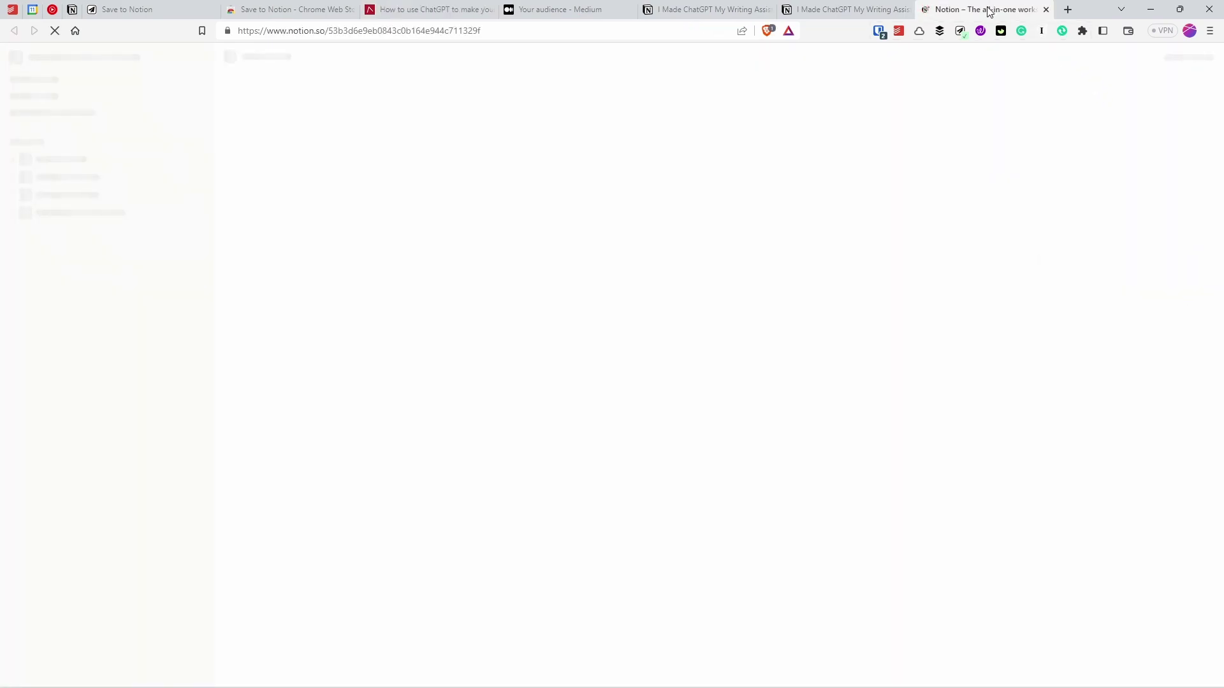
pyautogui.click(310, 8)
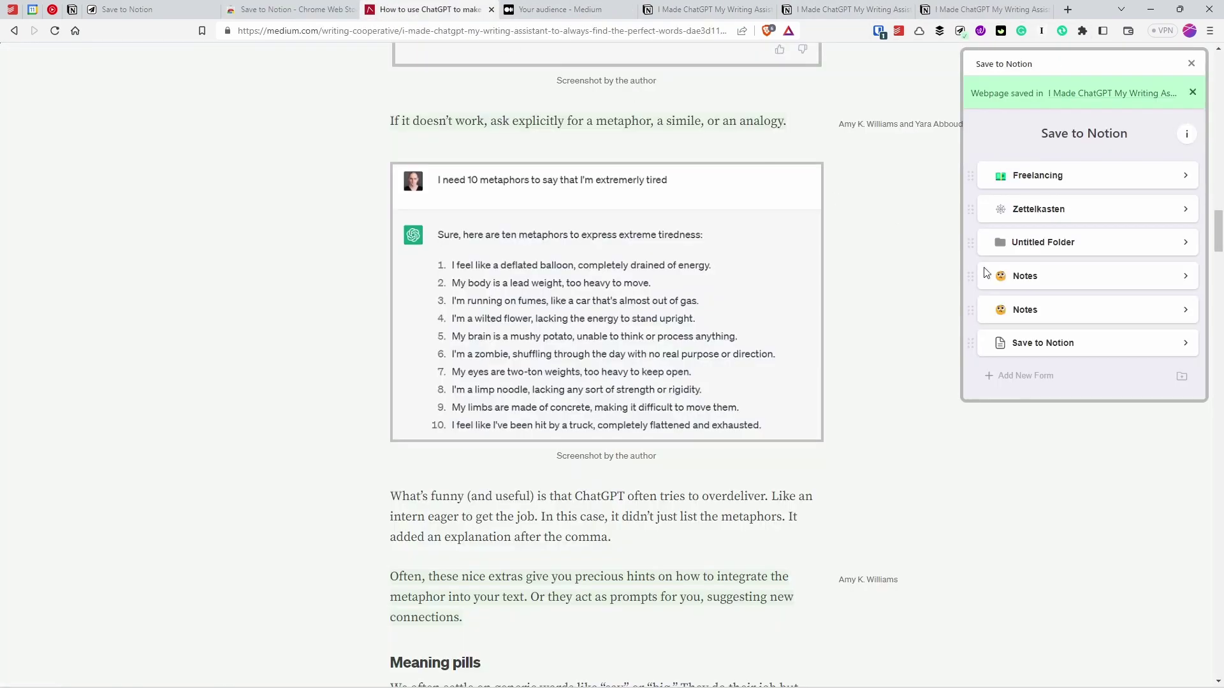
# Step: Create a Save to Notion form that adds to the page "pagina save to notion", with Bookmark clip format and Page Title as title
pyautogui.click(1026, 376)
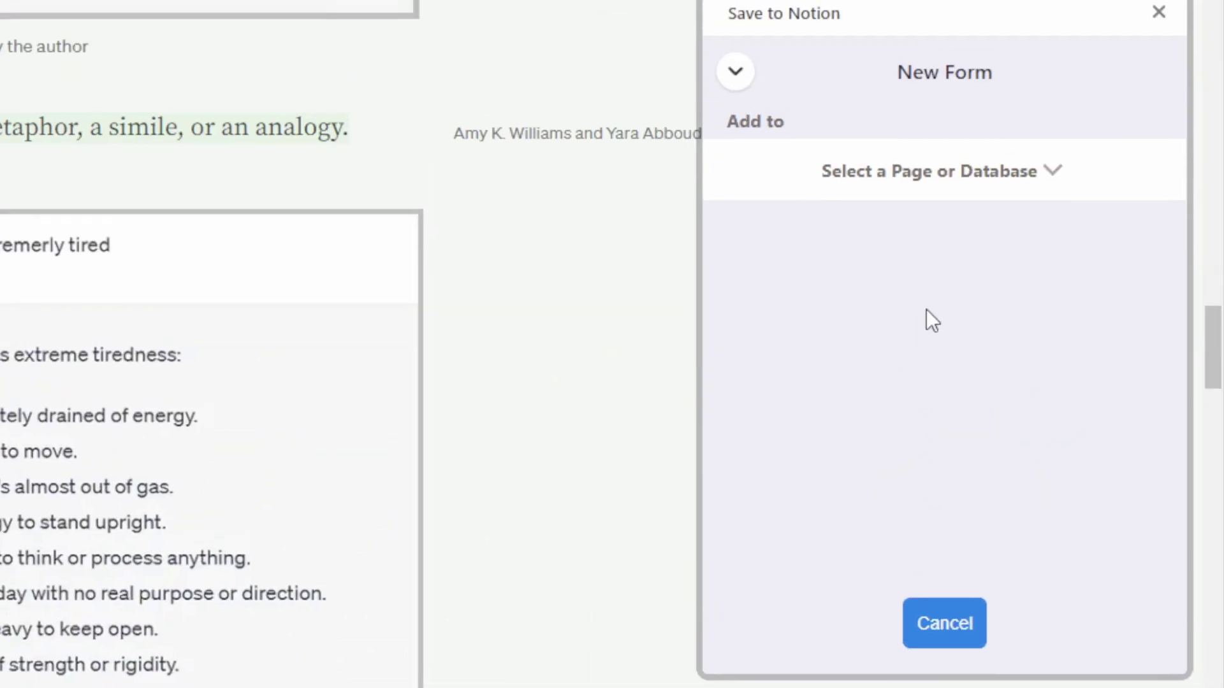
pyautogui.click(948, 186)
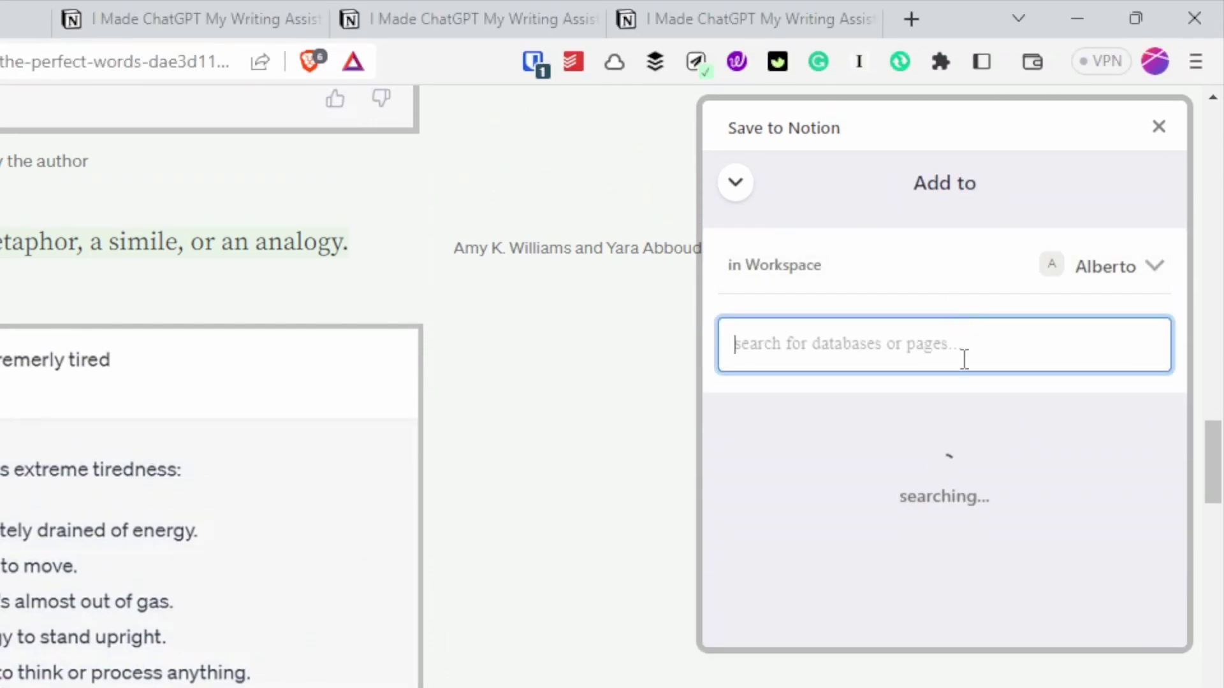
pyautogui.write('save to notion')
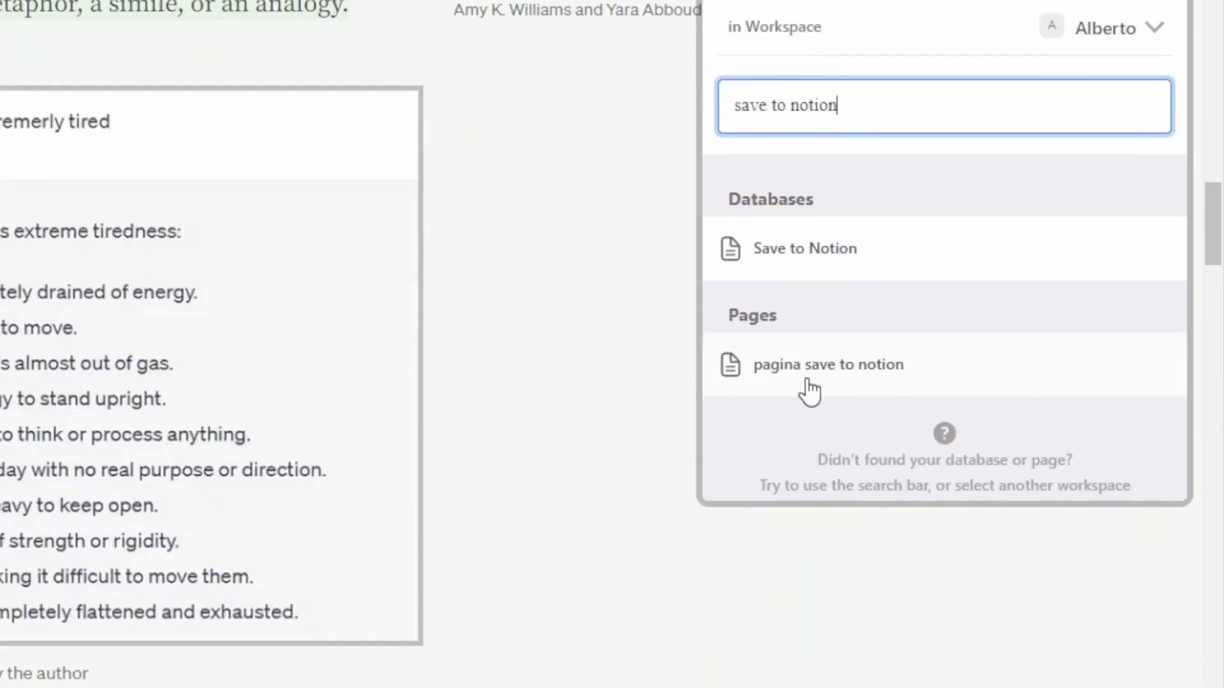
pyautogui.click(805, 398)
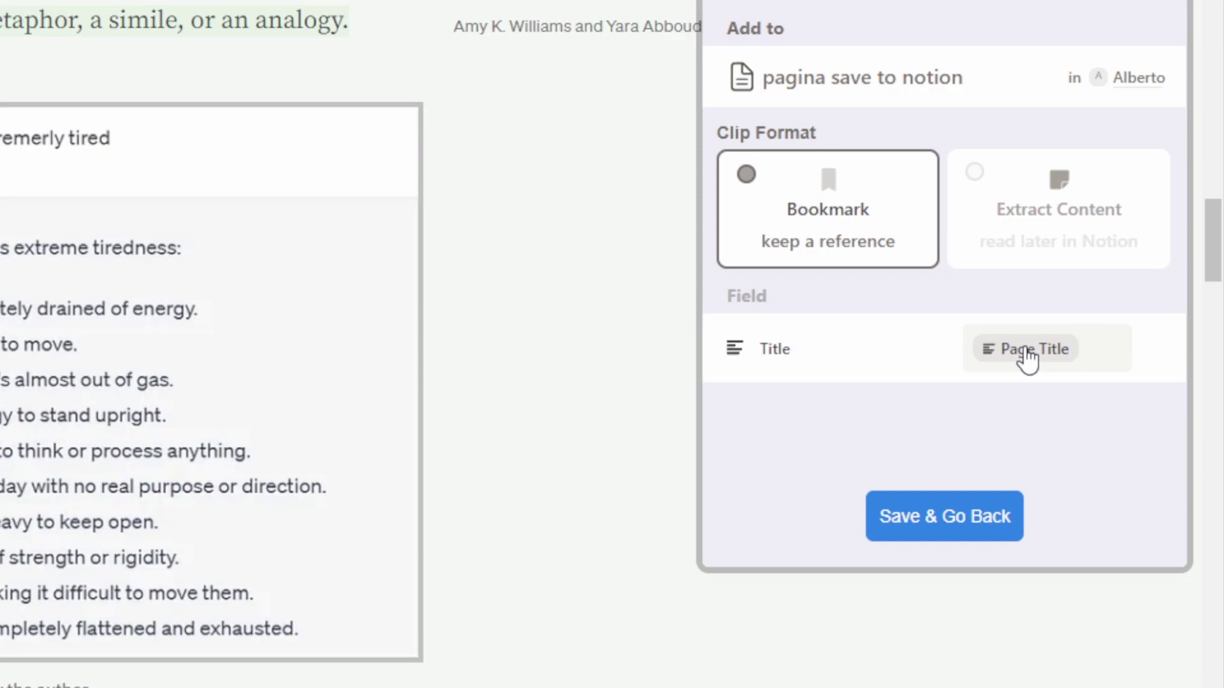
pyautogui.click(956, 522)
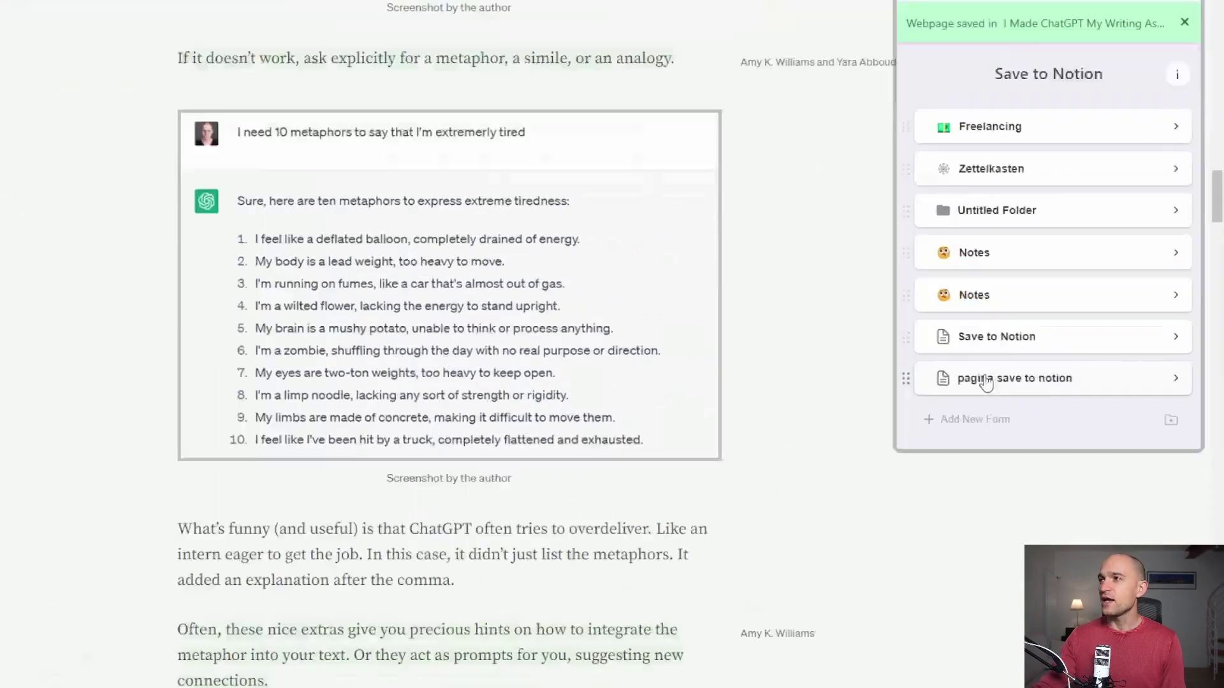
# Step: Save the article through the "pagina save to notion" form with the Article clip and open the result in Notion
pyautogui.click(1034, 377)
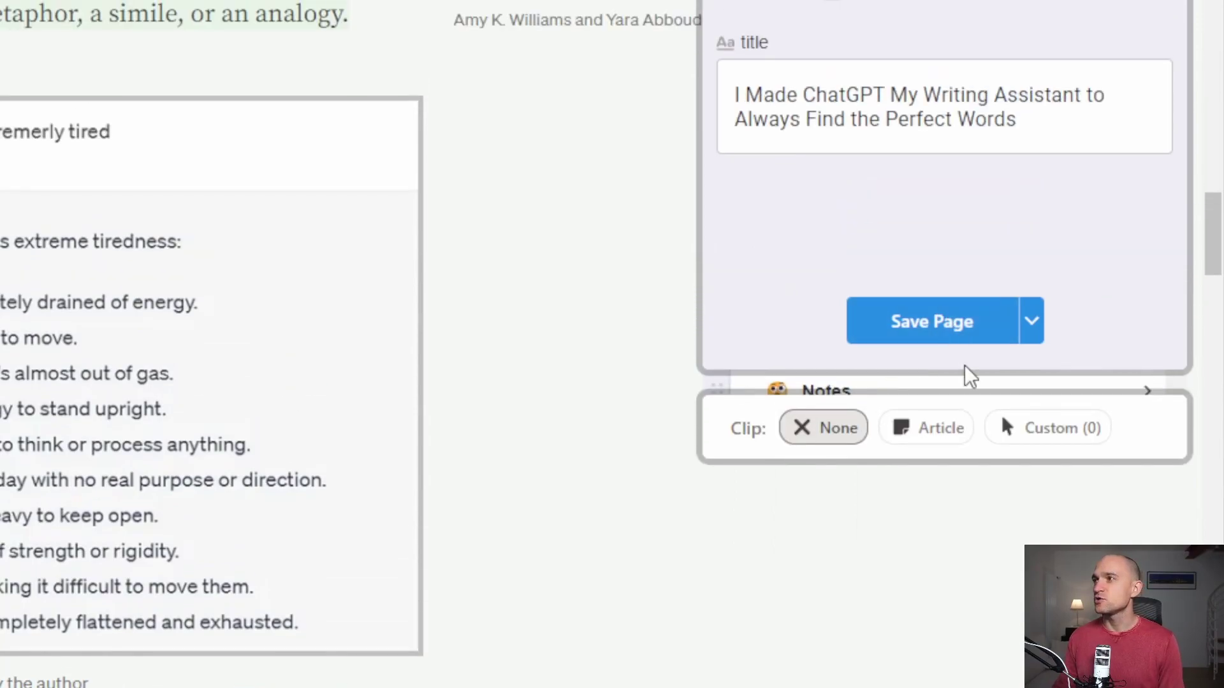
pyautogui.click(948, 344)
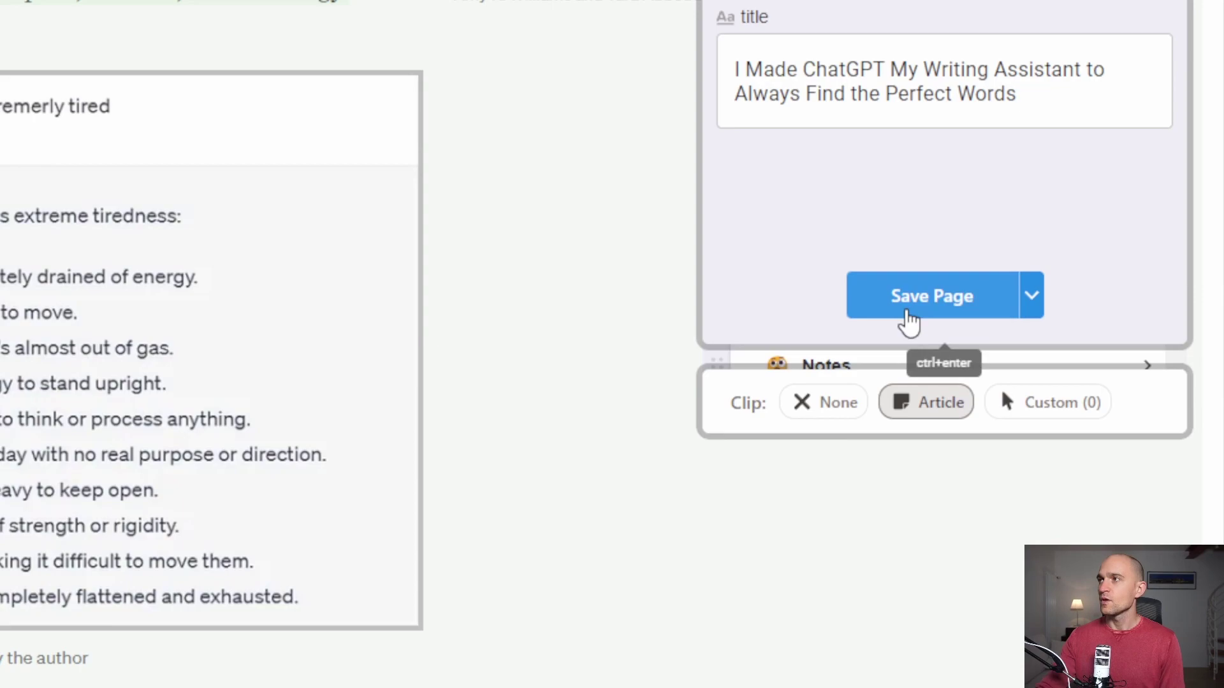
pyautogui.click(908, 321)
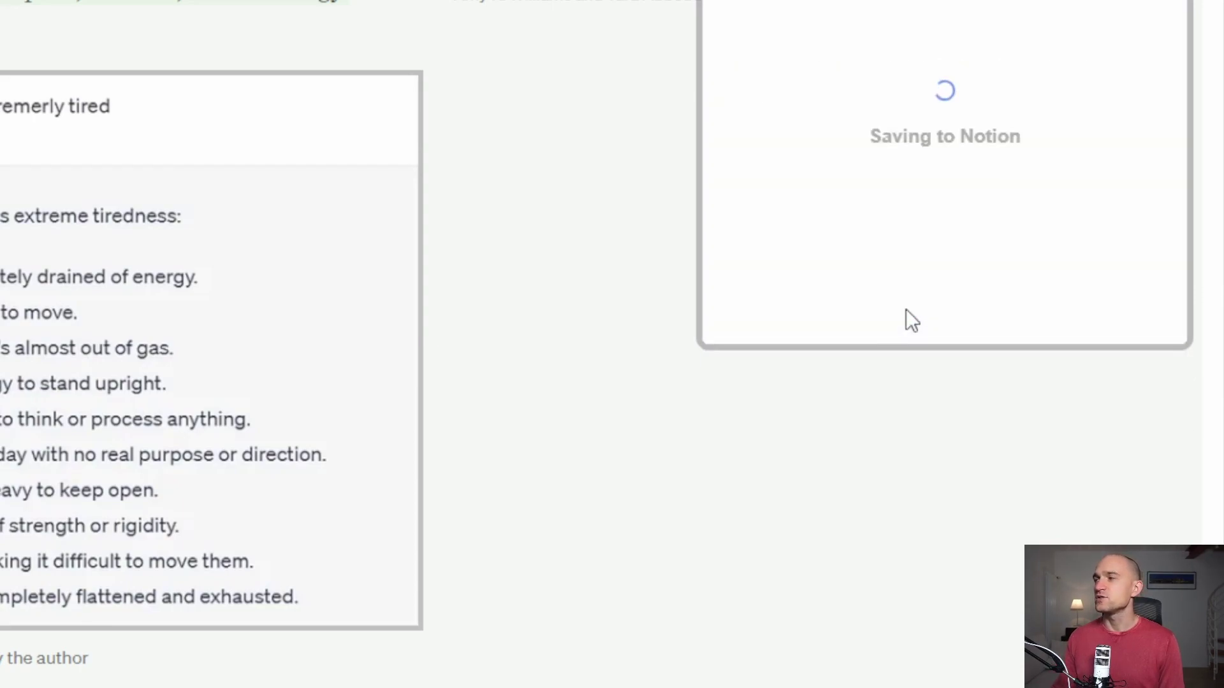
pyautogui.click(878, 173)
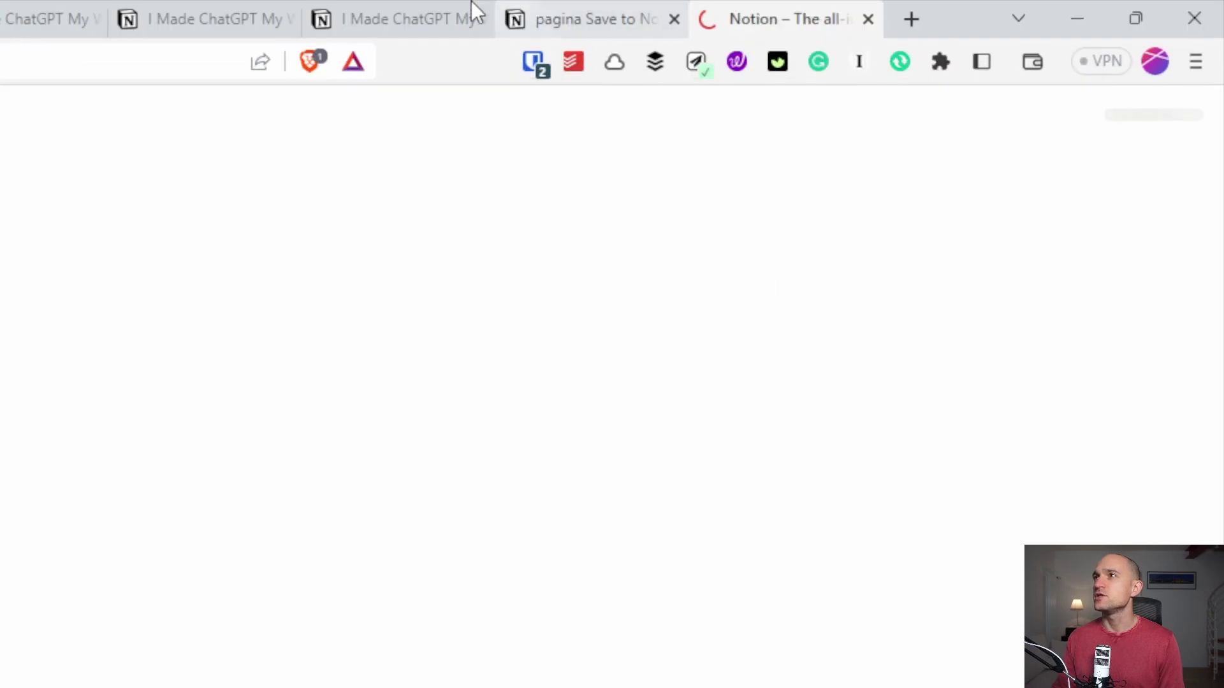
# Step: Close the surplus Notion tabs and examine the article link added to the "pagina save to notion" page
pyautogui.middleClick(144, 7)
pyautogui.middleClick(144, 6)
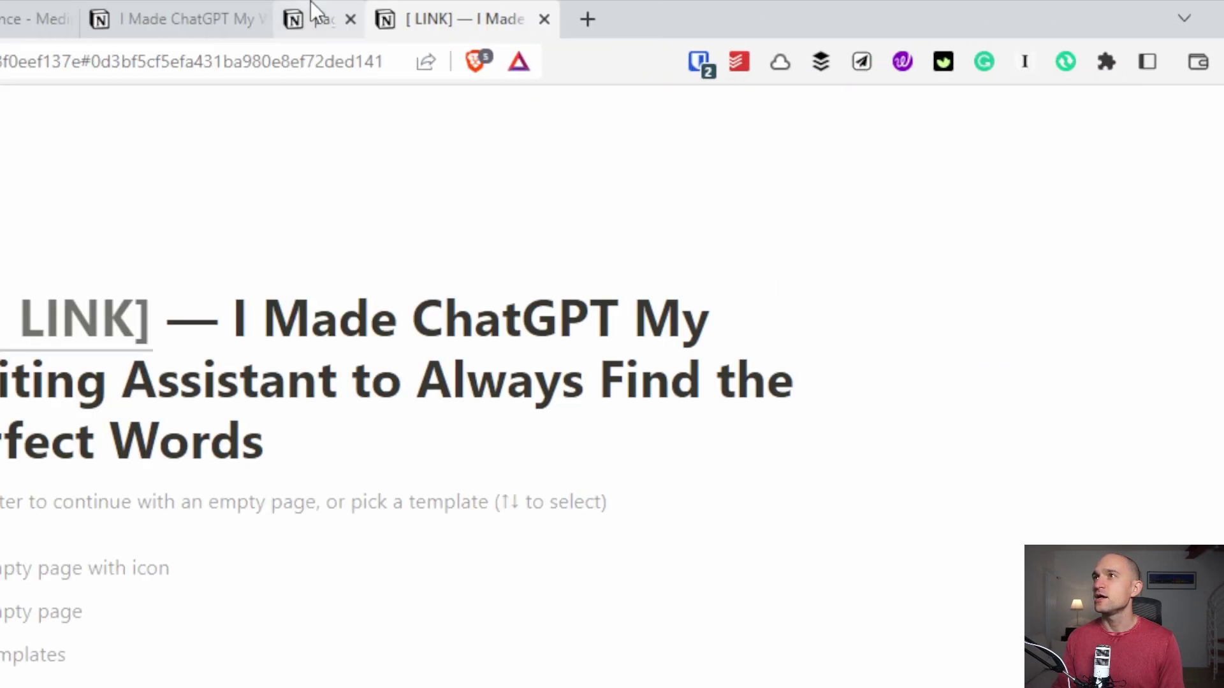
pyautogui.middleClick(311, 1)
pyautogui.middleClick(309, 7)
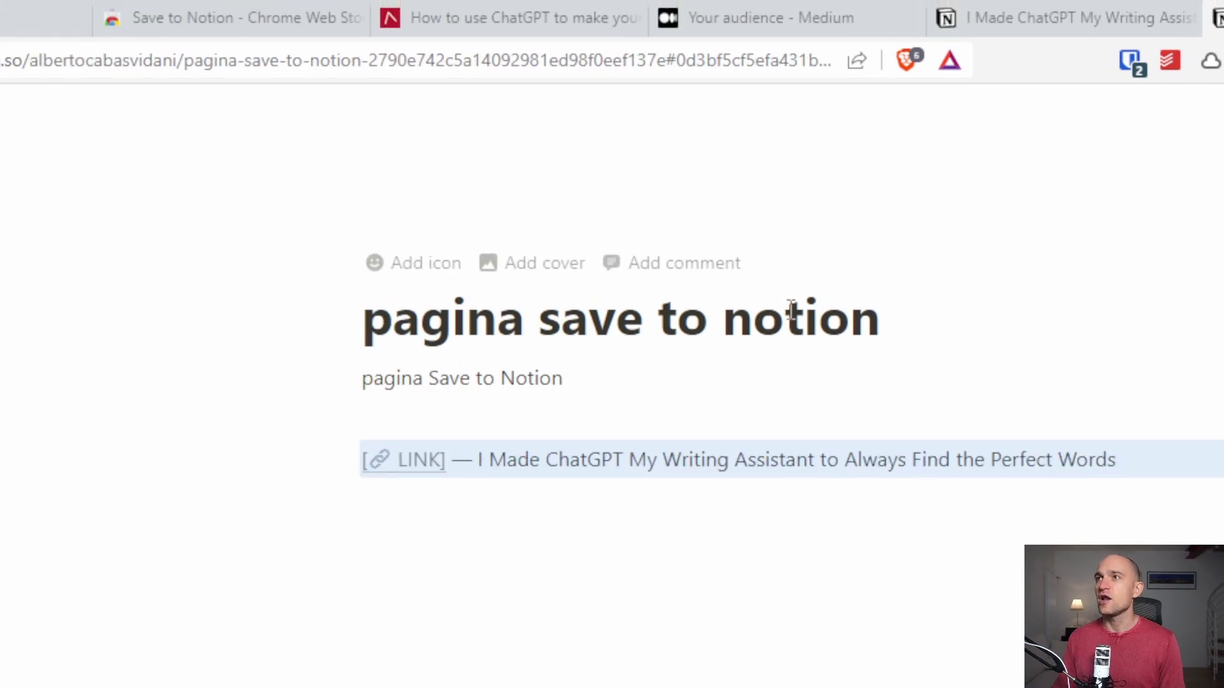
pyautogui.moveTo(426, 447)
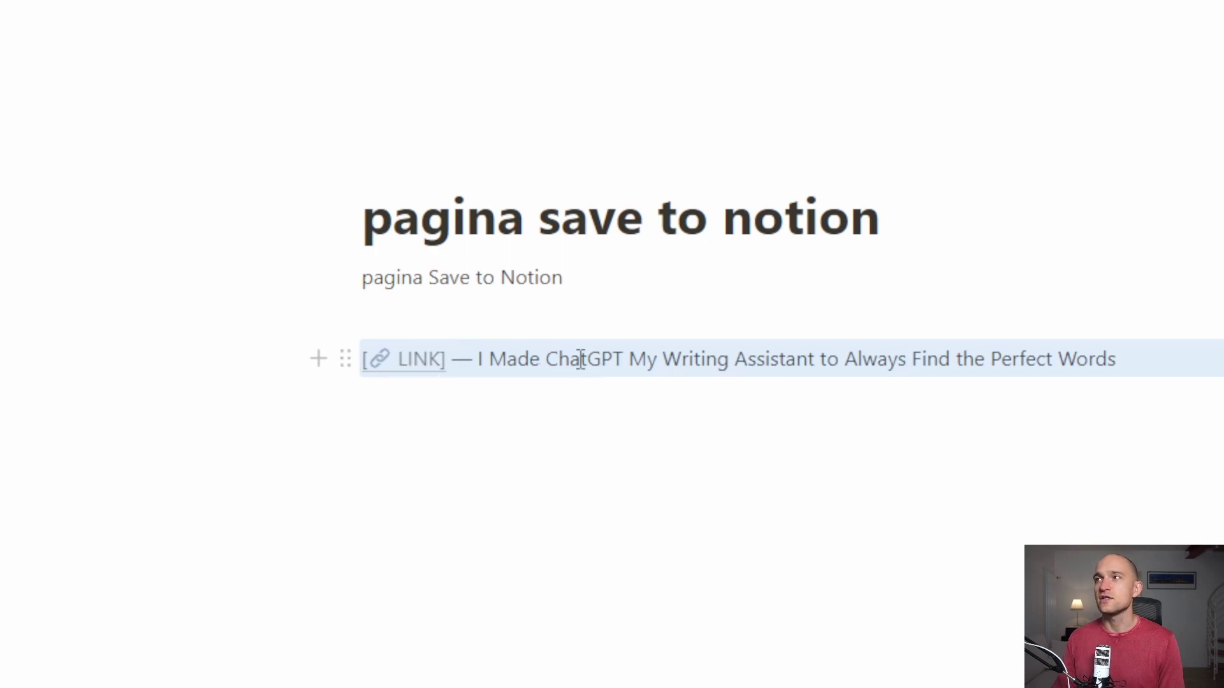
# Step: Switch back to the article page saved in the Save to Notion database
pyautogui.click(437, 25)
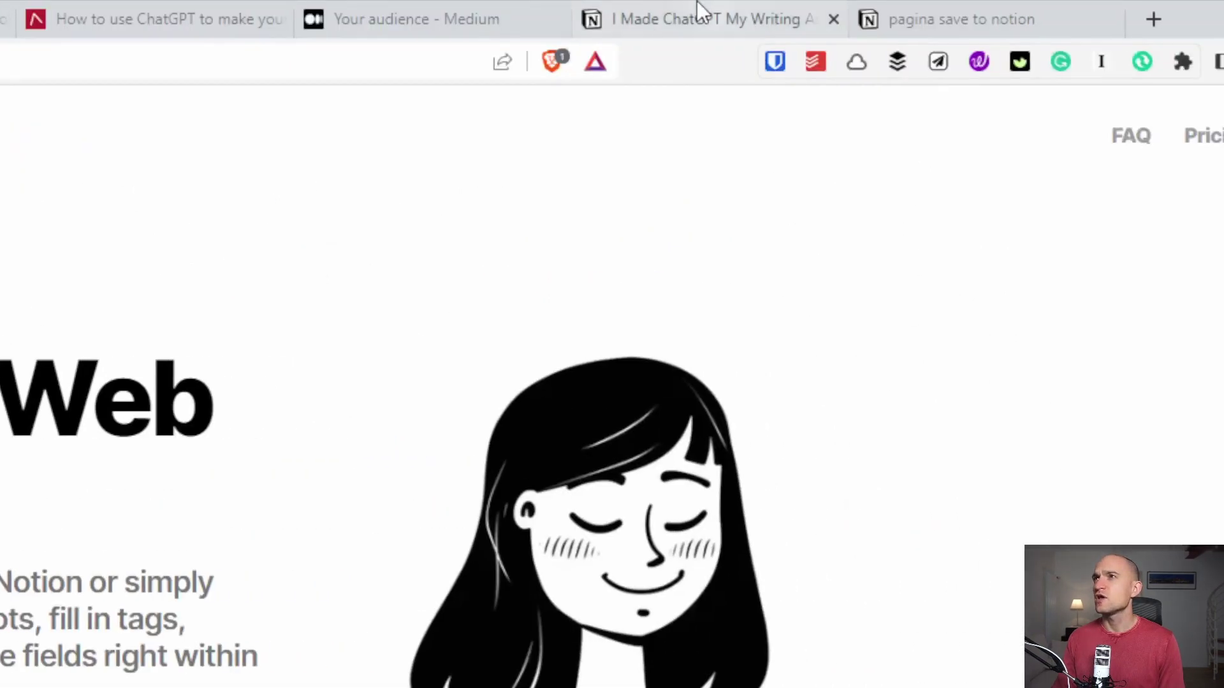
pyautogui.click(614, 9)
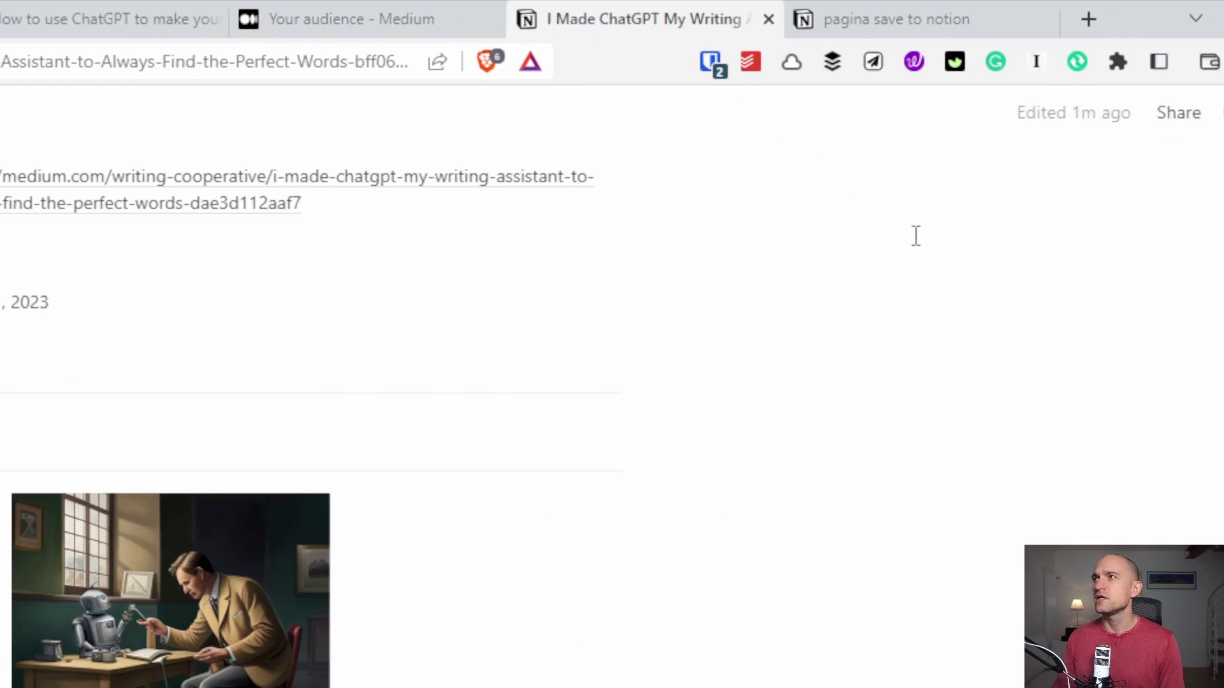
# Step: Return to the Medium article and save it again through the "Save to Notion" form with the Article clip
pyautogui.click(147, 7)
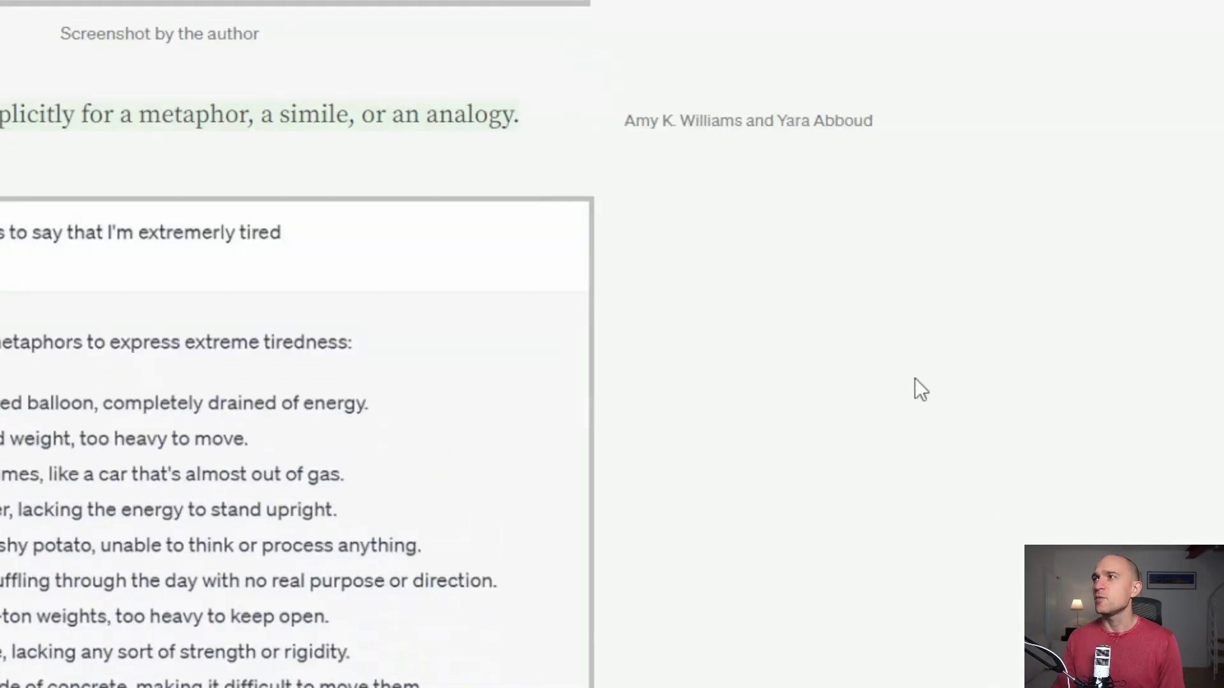
pyautogui.click(831, 8)
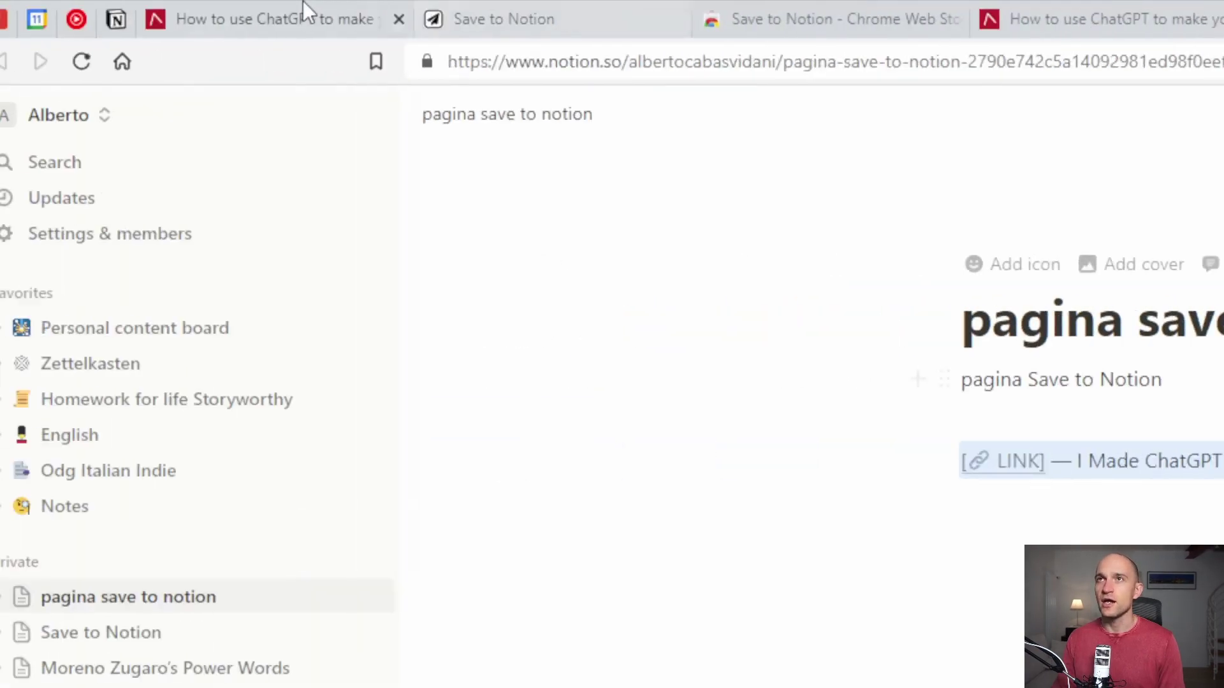
pyautogui.click(1106, 11)
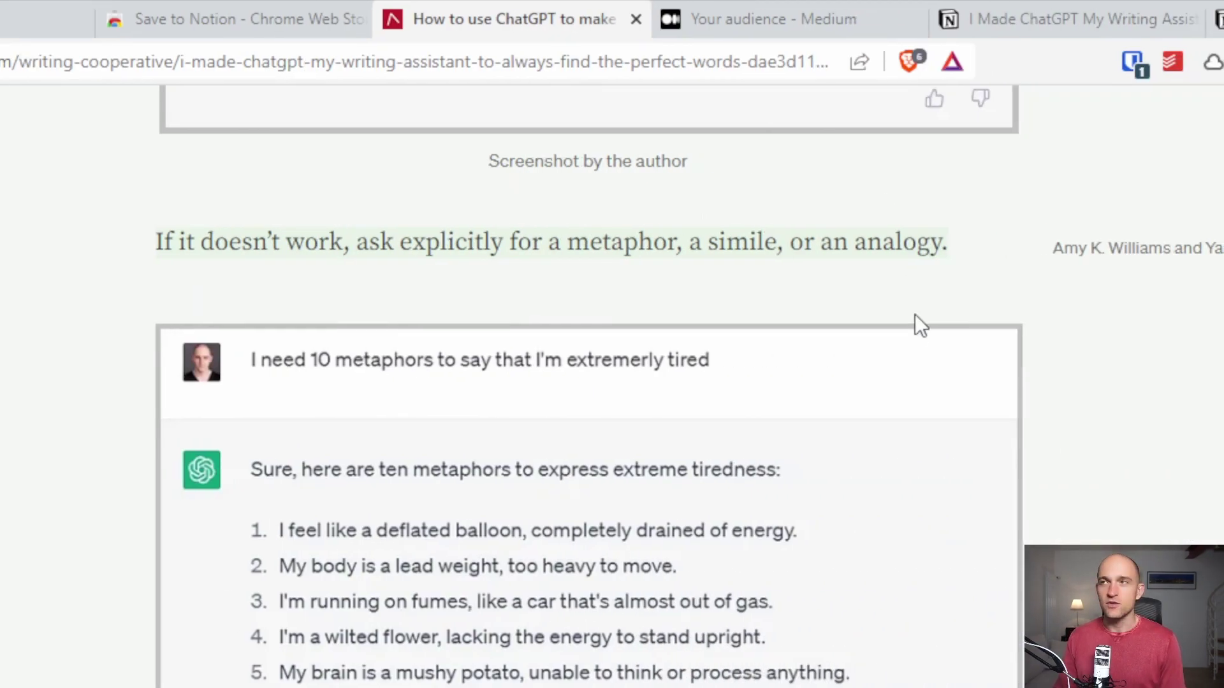
pyautogui.click(898, 64)
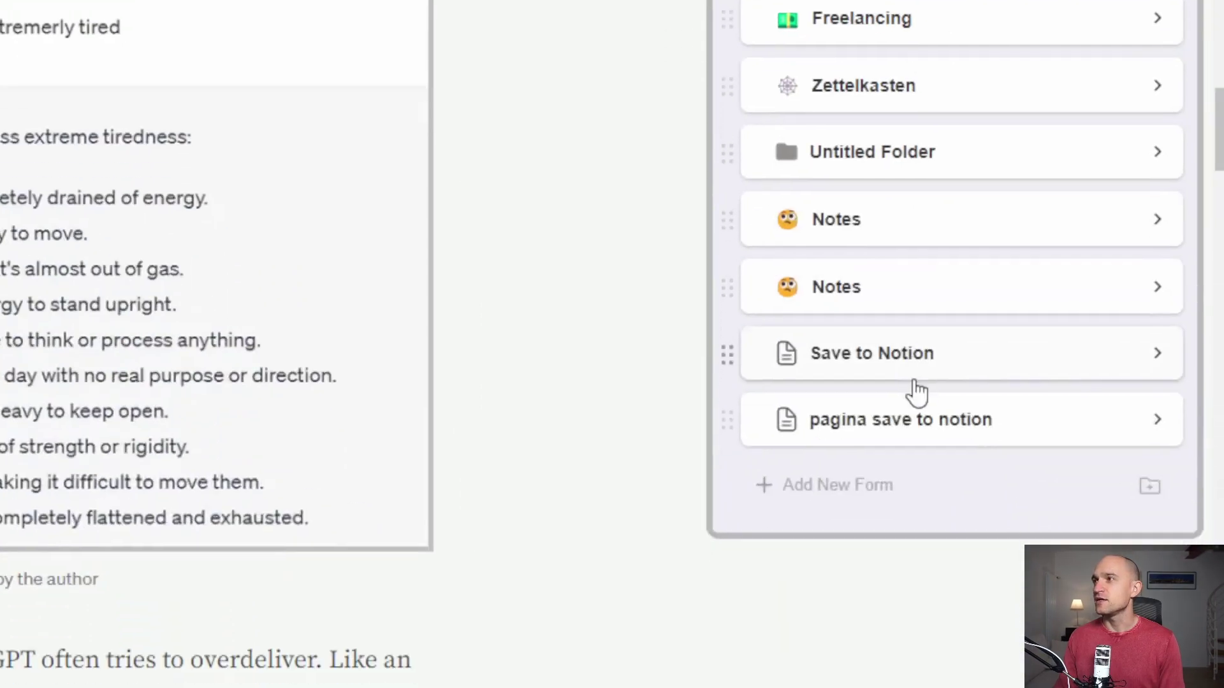
pyautogui.click(909, 355)
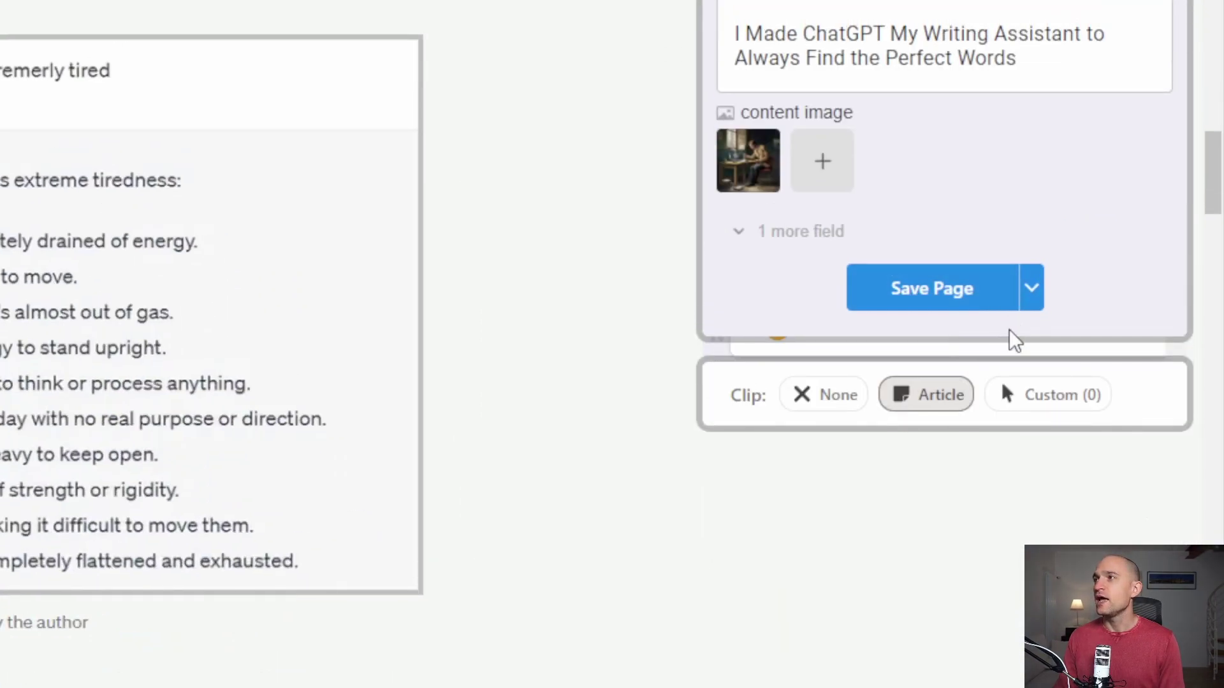
pyautogui.click(919, 300)
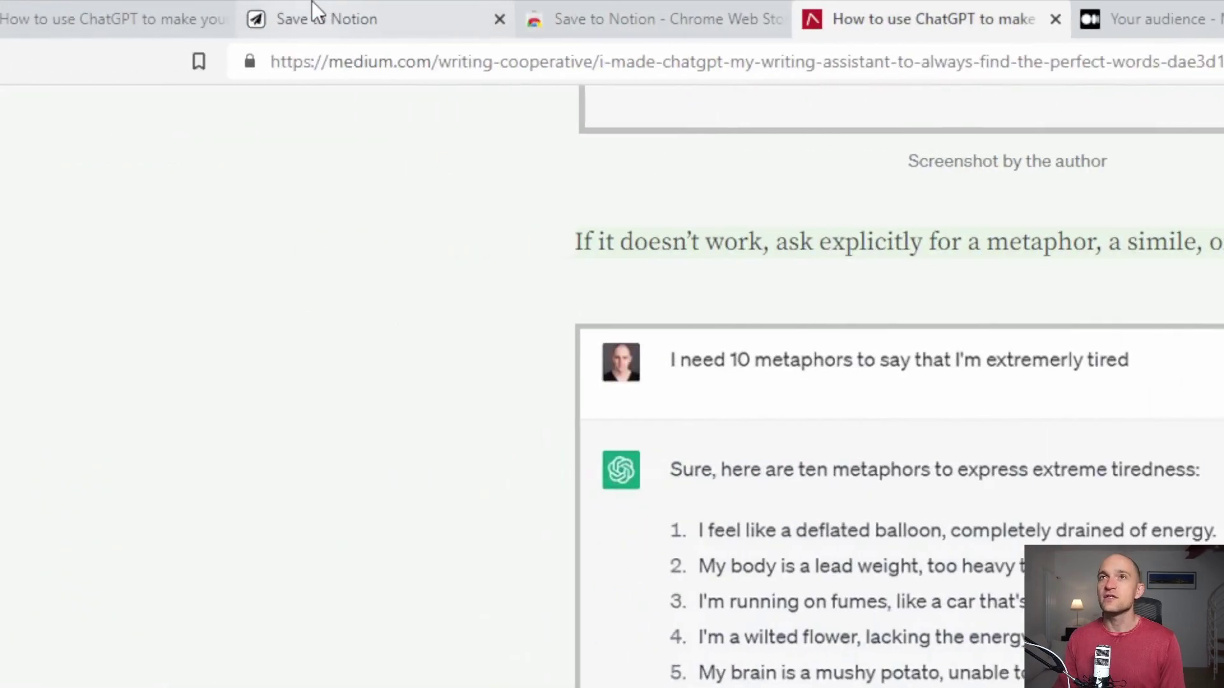
# Step: Open the Save to Notion database in Notion and examine the content of the first two saved article entries
pyautogui.click(150, 13)
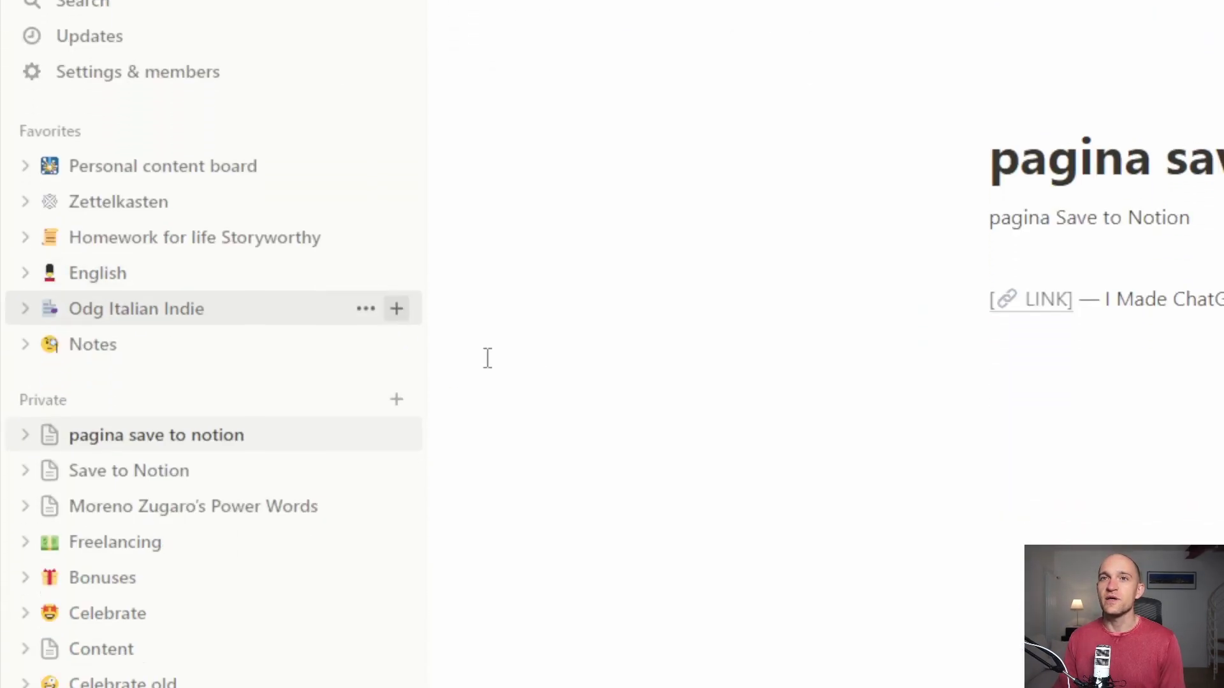
pyautogui.click(159, 475)
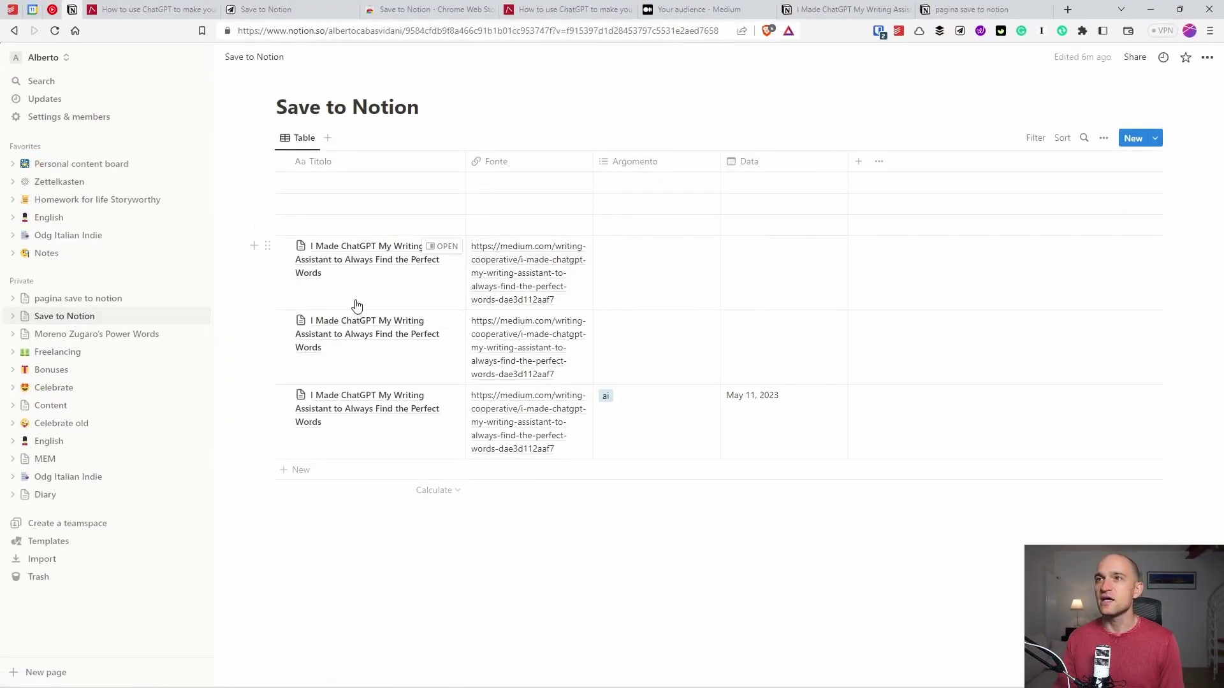
pyautogui.click(444, 246)
pyautogui.scroll(-20, 950, 402)
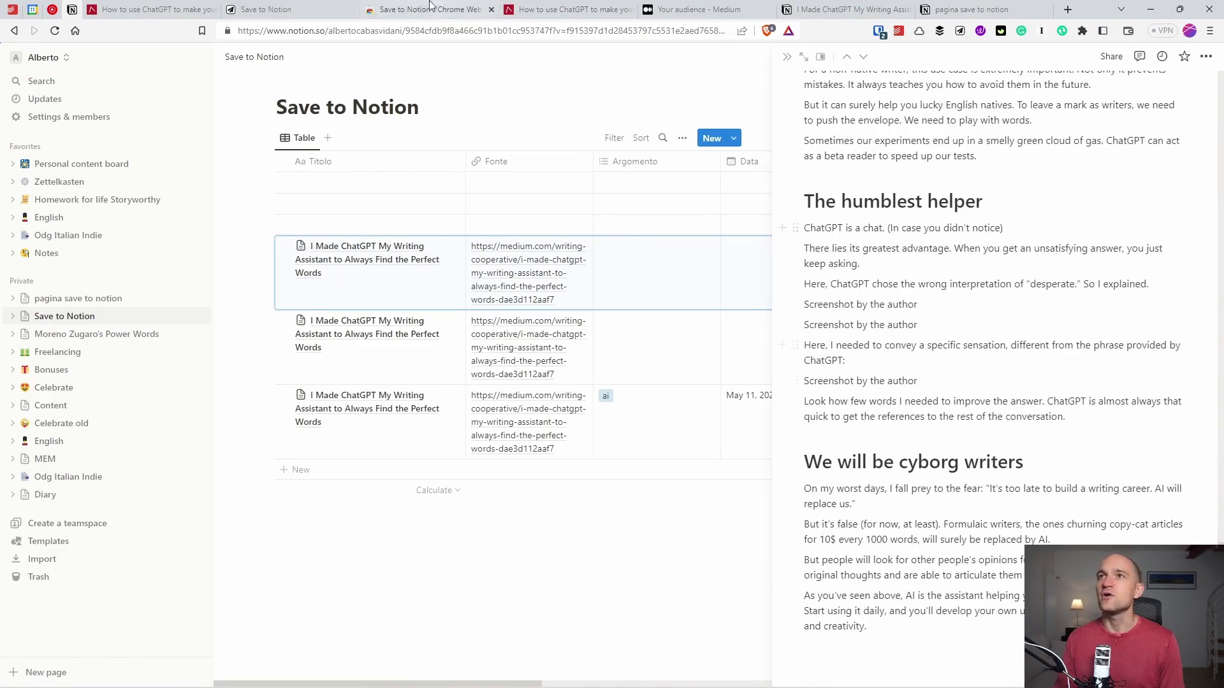
pyautogui.click(446, 320)
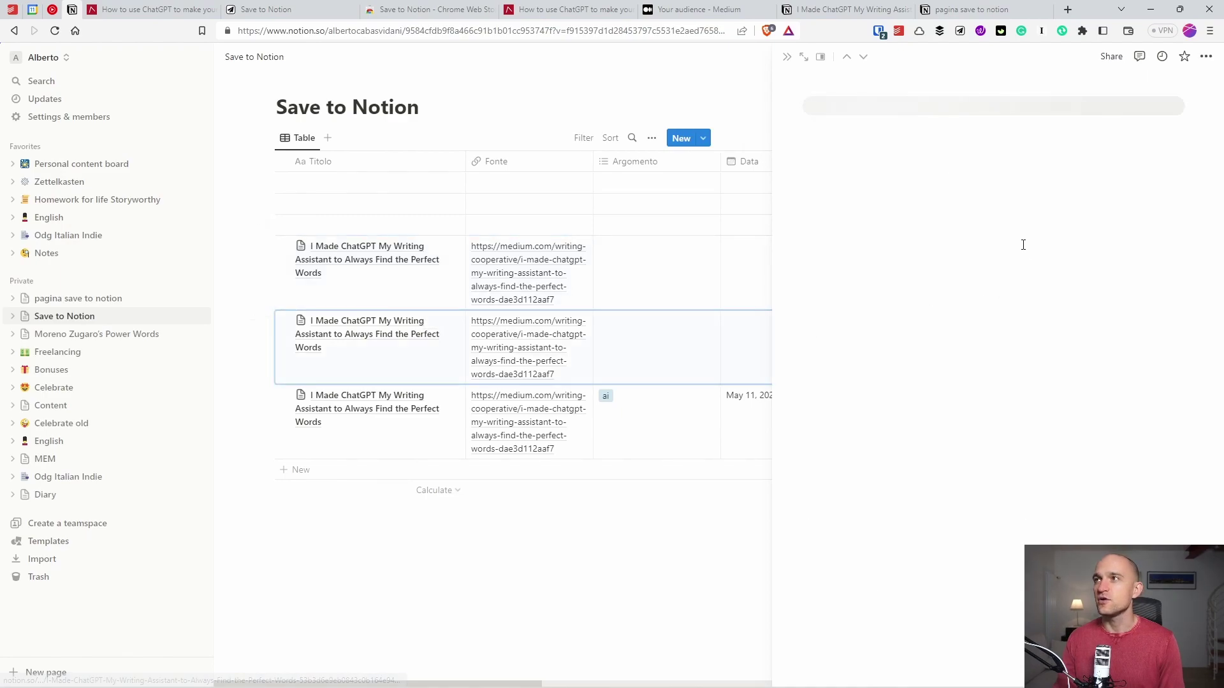
pyautogui.scroll(-10, 985, 306)
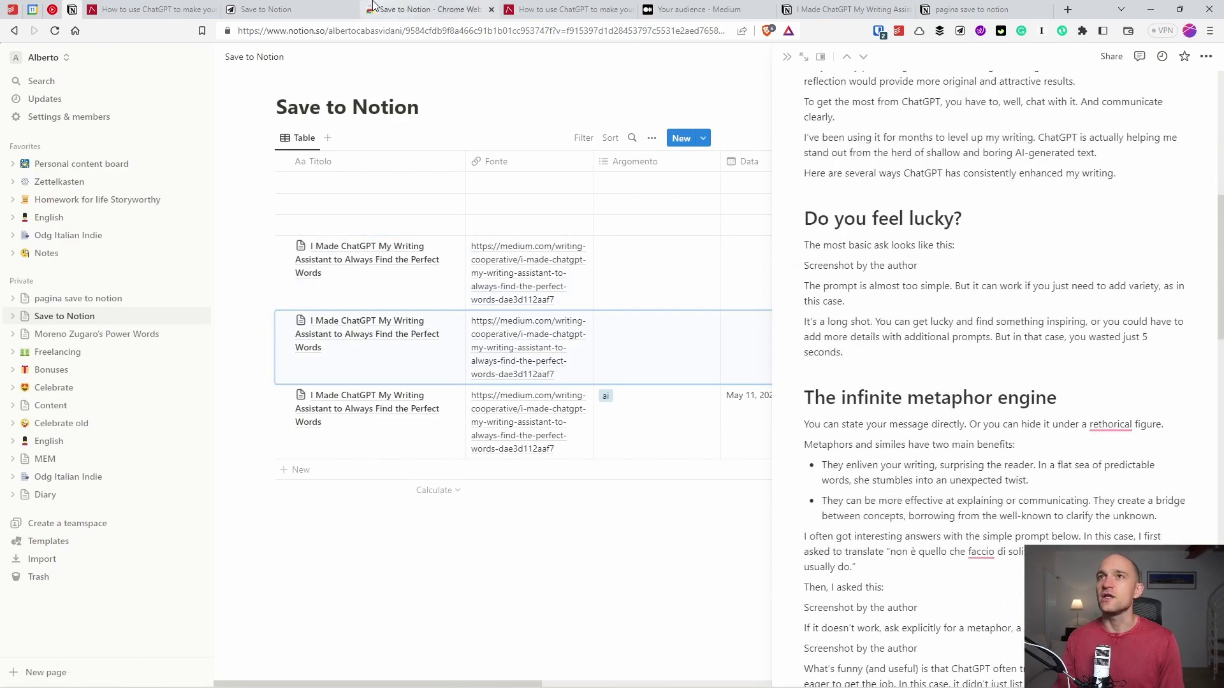
# Step: Return to the Medium article, examine the Freelancing form's settings in the extension, and go back to the form list
pyautogui.click(376, 8)
pyautogui.click(550, 9)
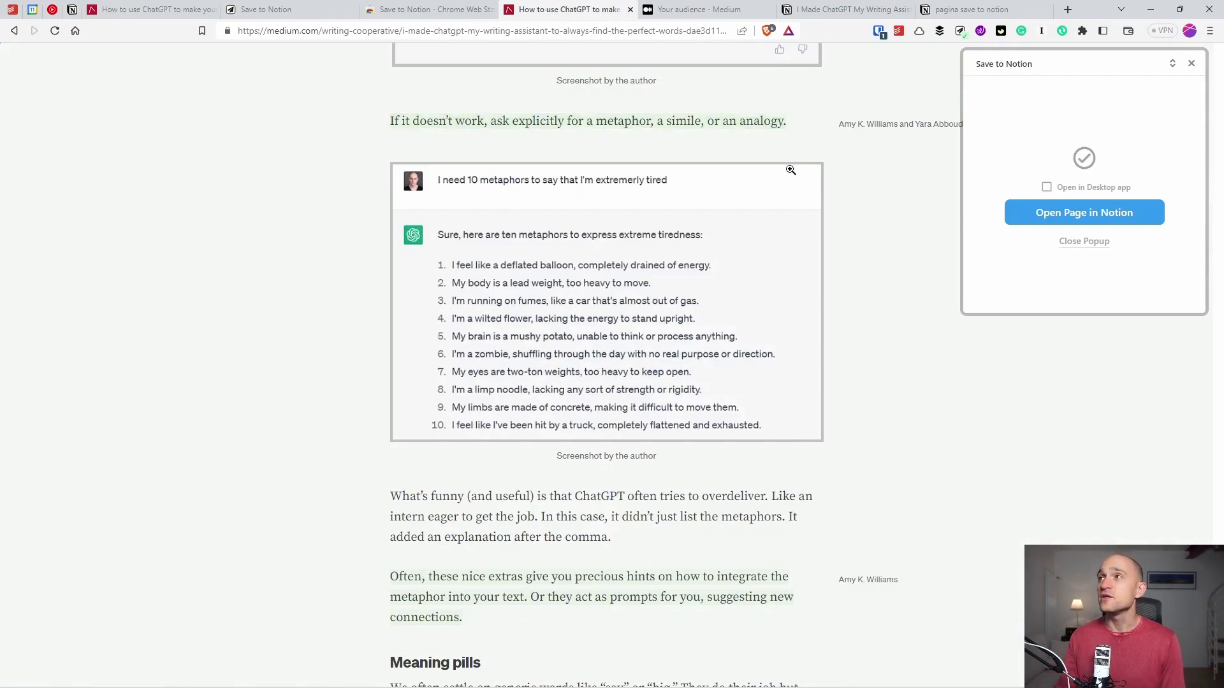
pyautogui.click(1191, 63)
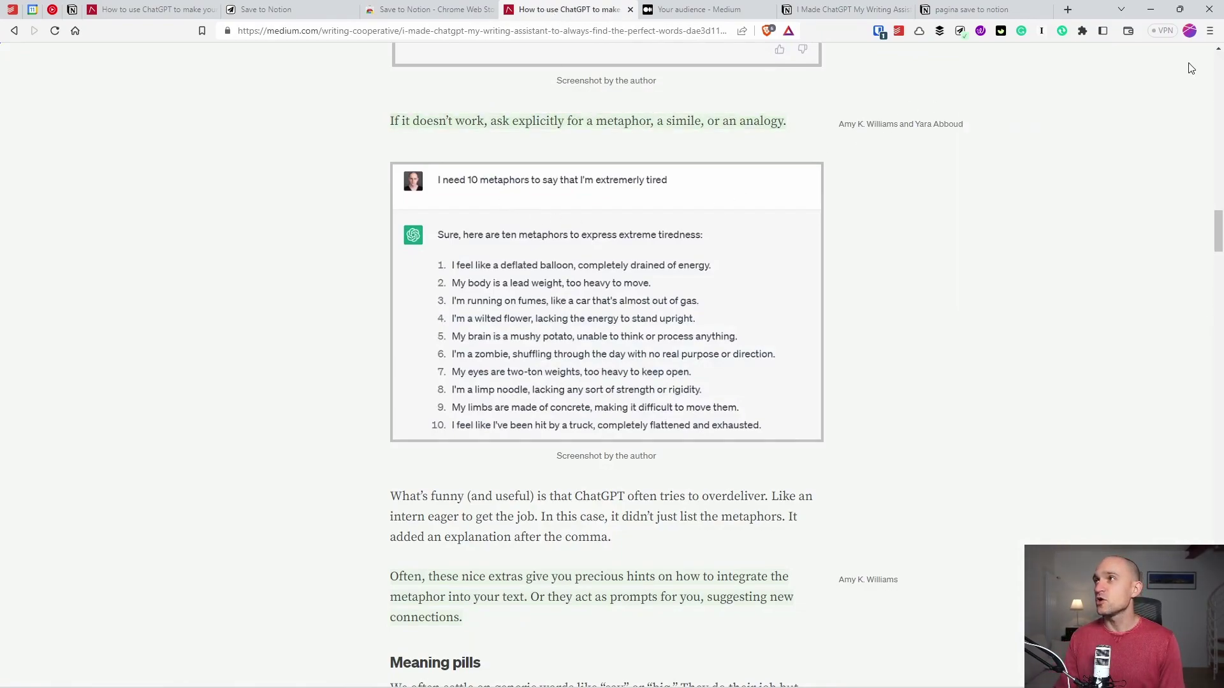
pyautogui.click(960, 32)
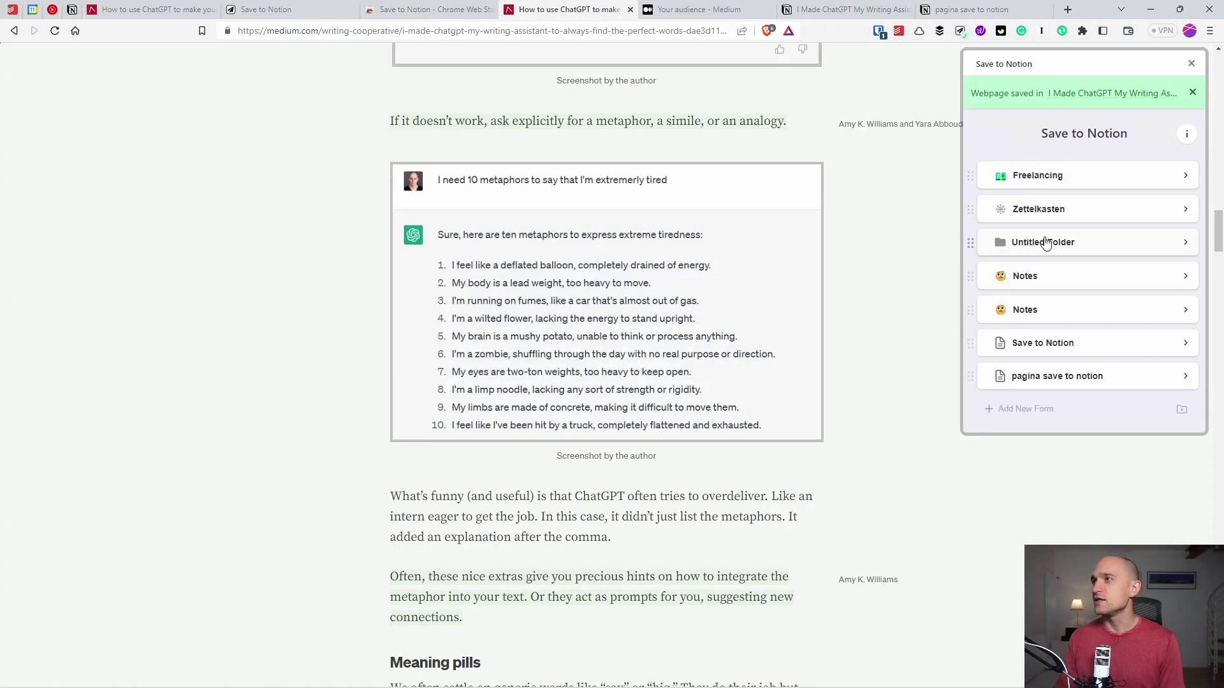
pyautogui.click(1050, 182)
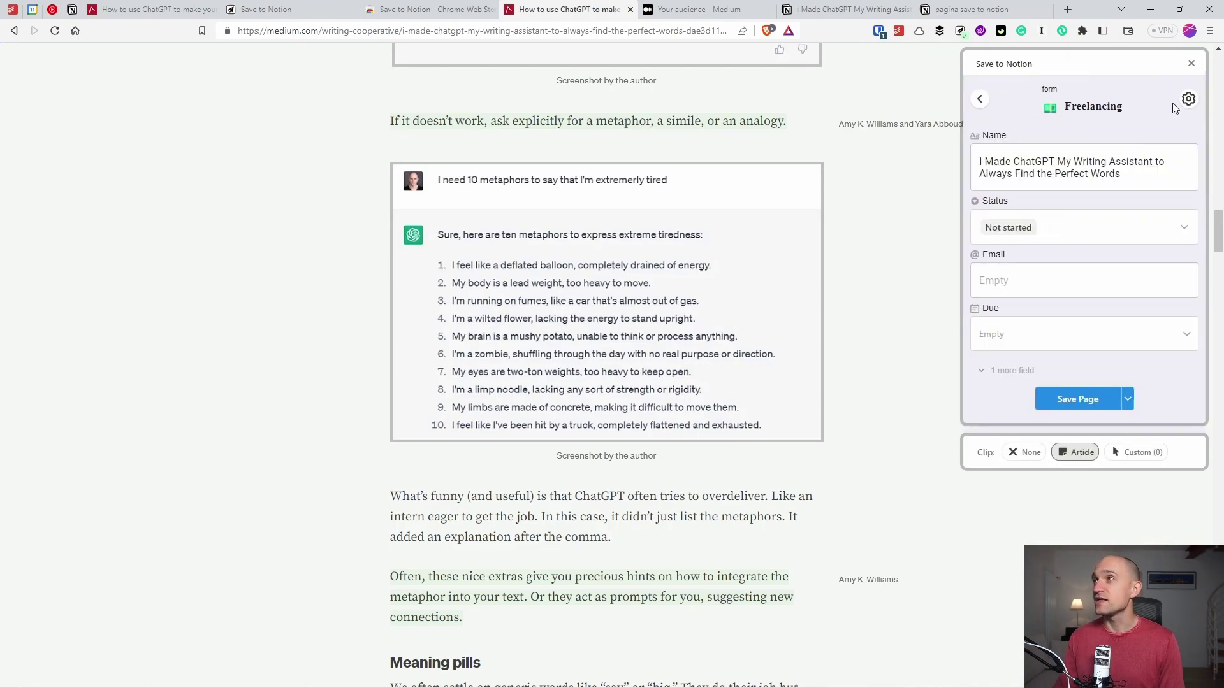
pyautogui.click(1189, 99)
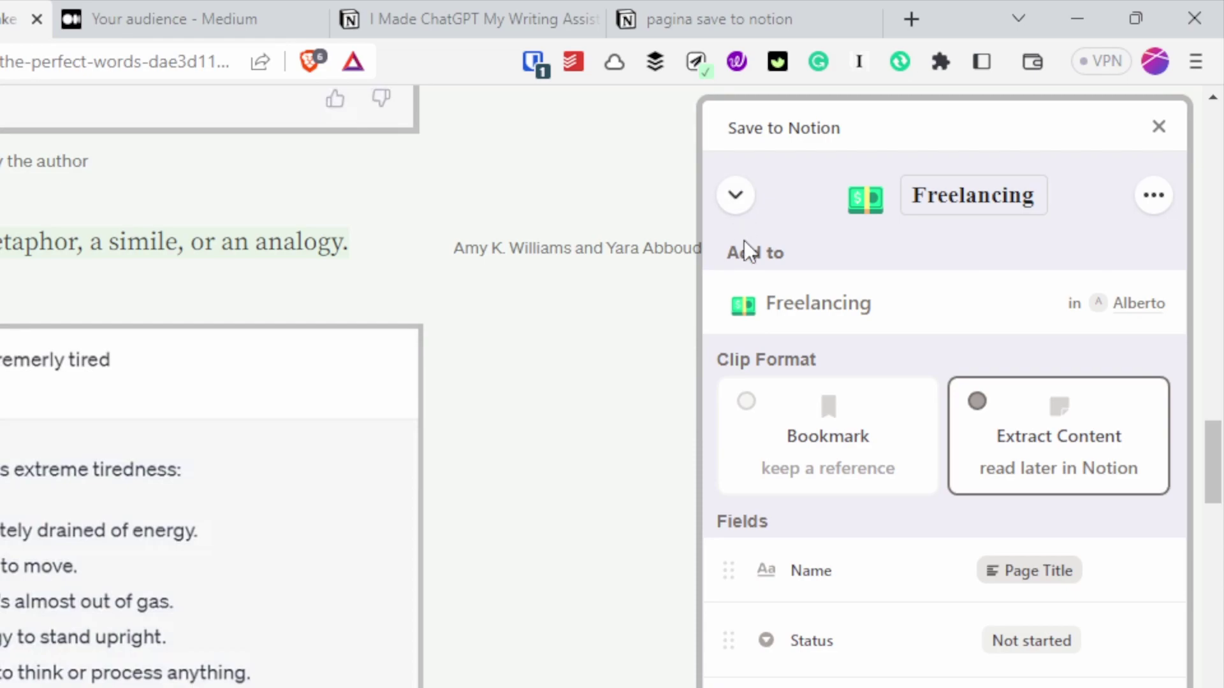
pyautogui.click(735, 196)
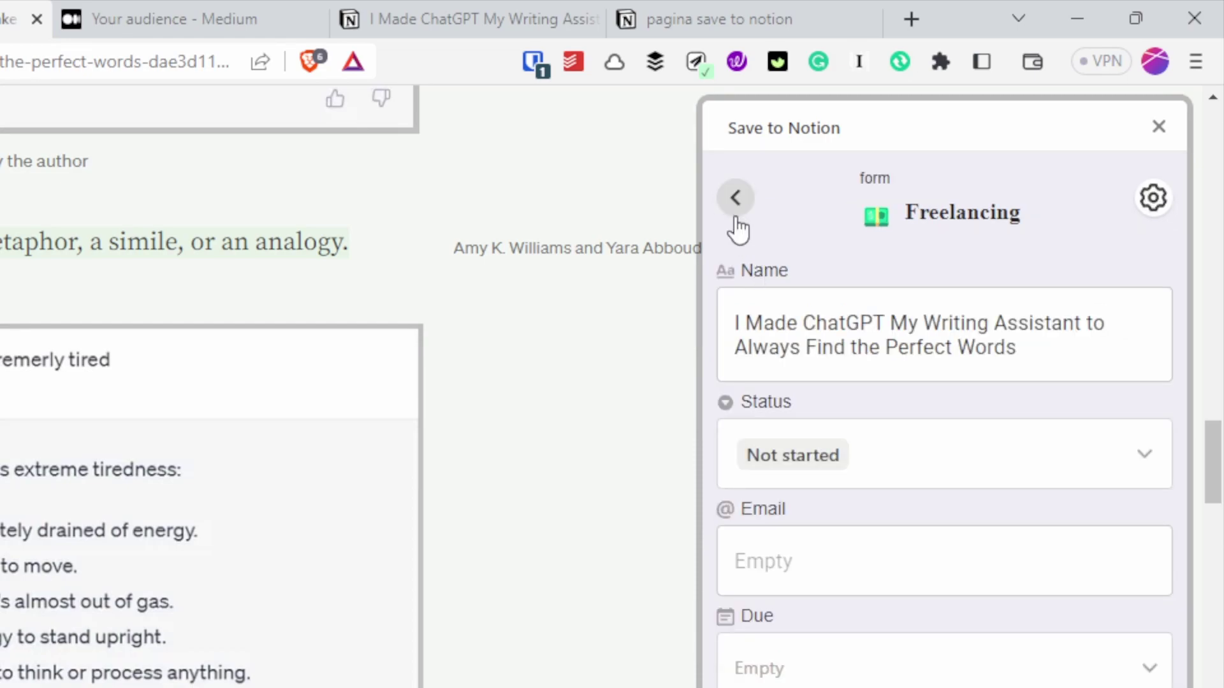
pyautogui.click(736, 217)
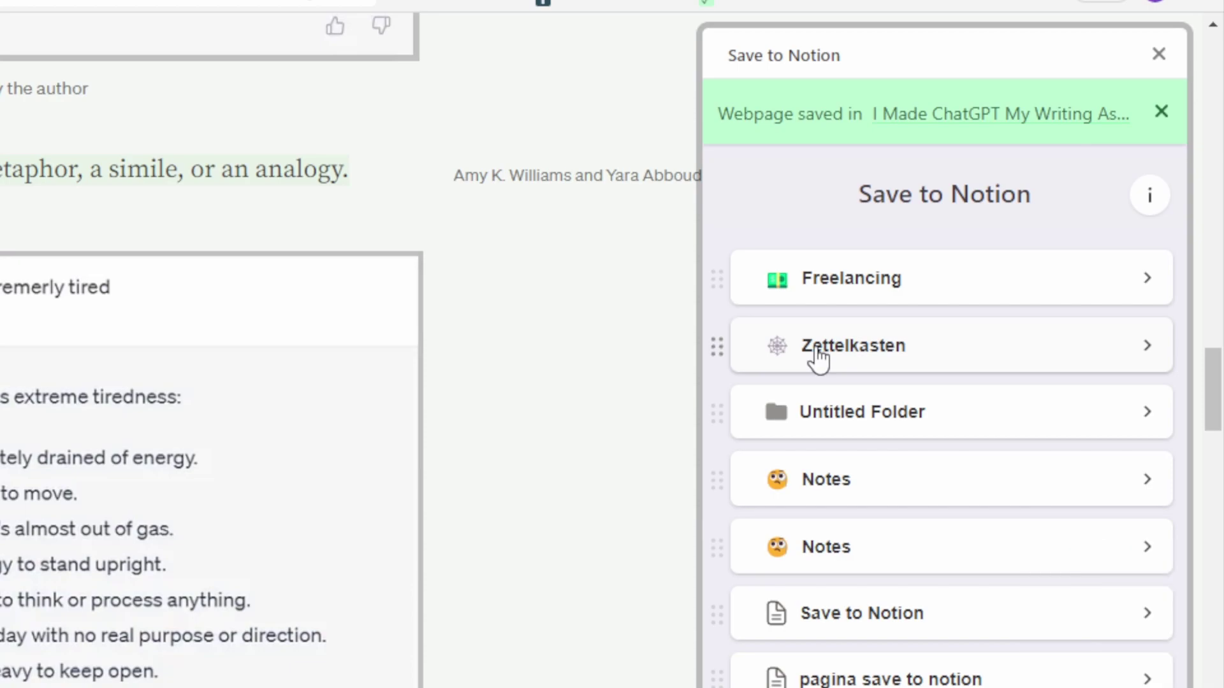
# Step: Open the extension's Zettelkasten form, and create a new page in the Zettelkasten database in Notion
pyautogui.click(816, 348)
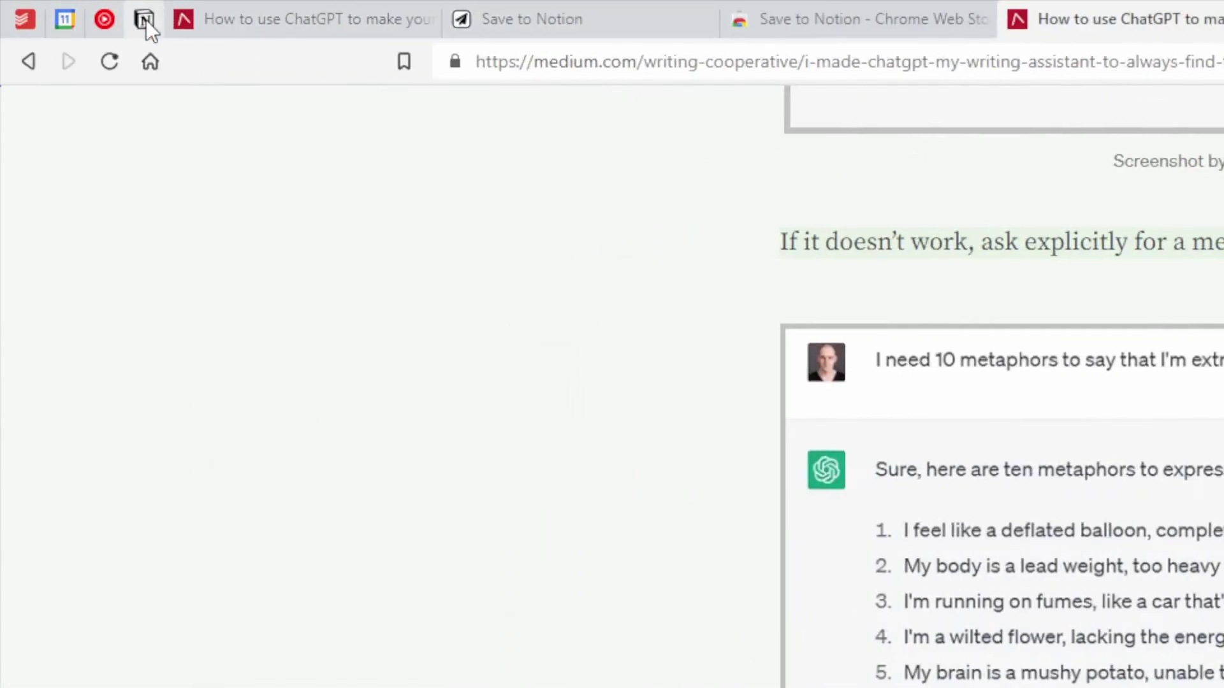
pyautogui.click(146, 20)
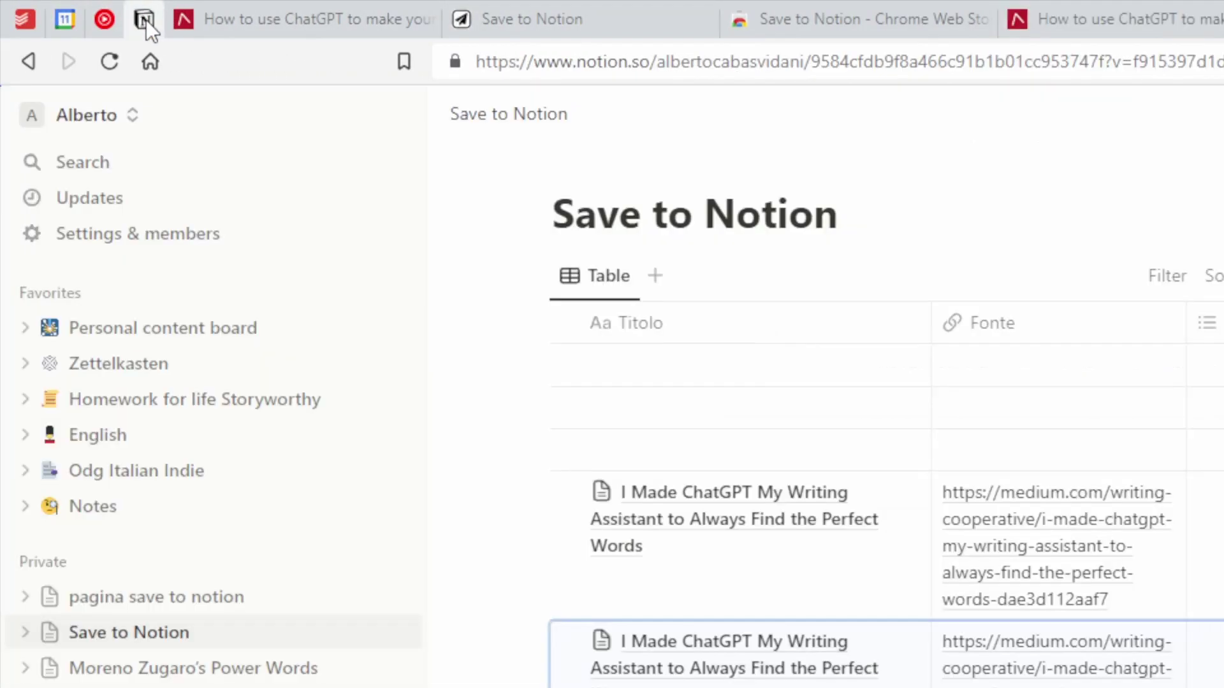
pyautogui.click(116, 367)
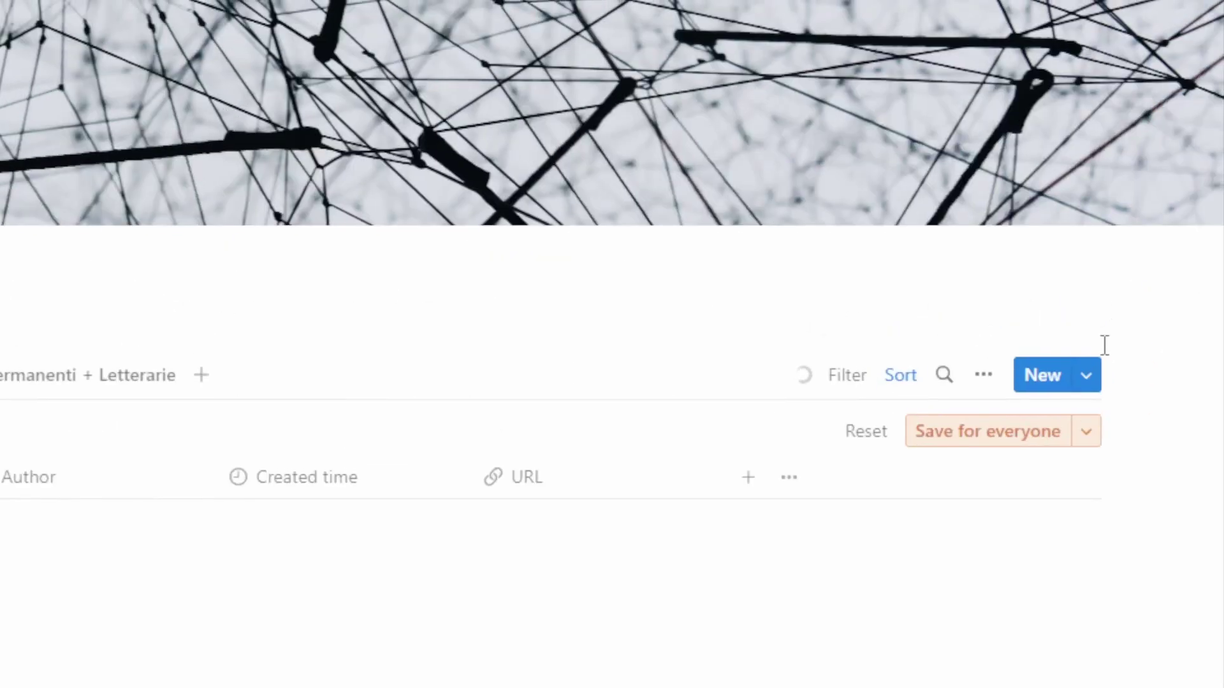
pyautogui.click(1049, 379)
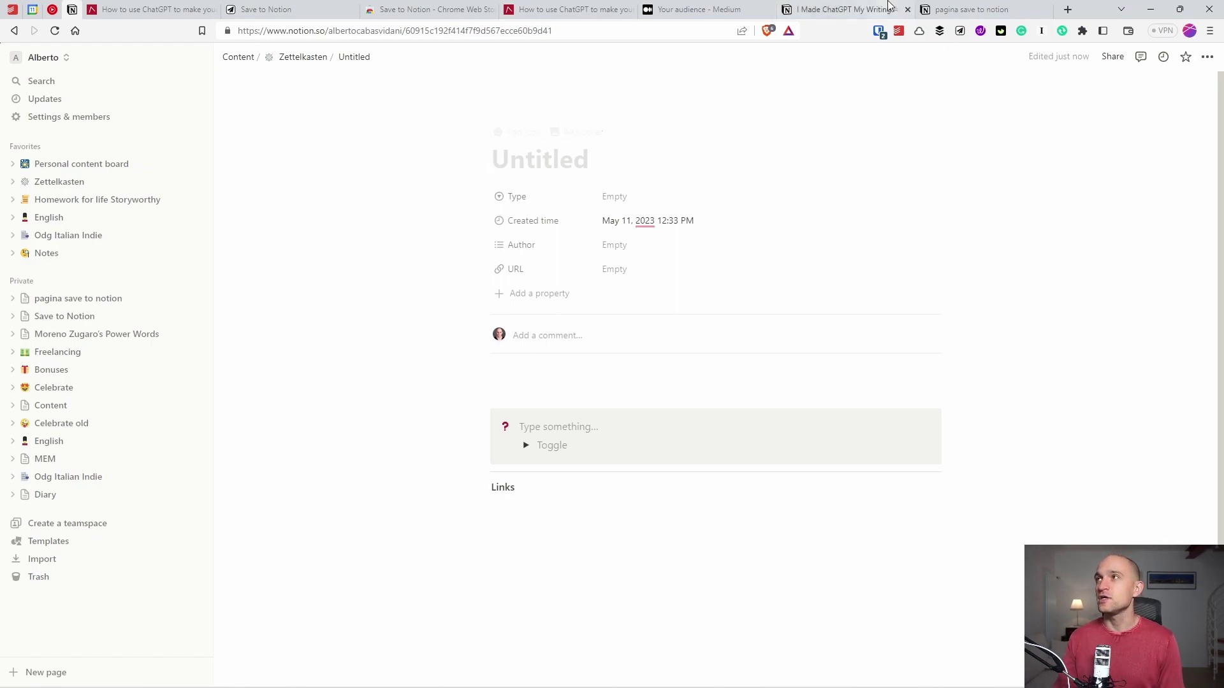
# Step: Return to the article's Zettelkasten form, try out the Custom clip, cancel it, and show the additional field
pyautogui.click(972, 9)
pyautogui.click(552, 5)
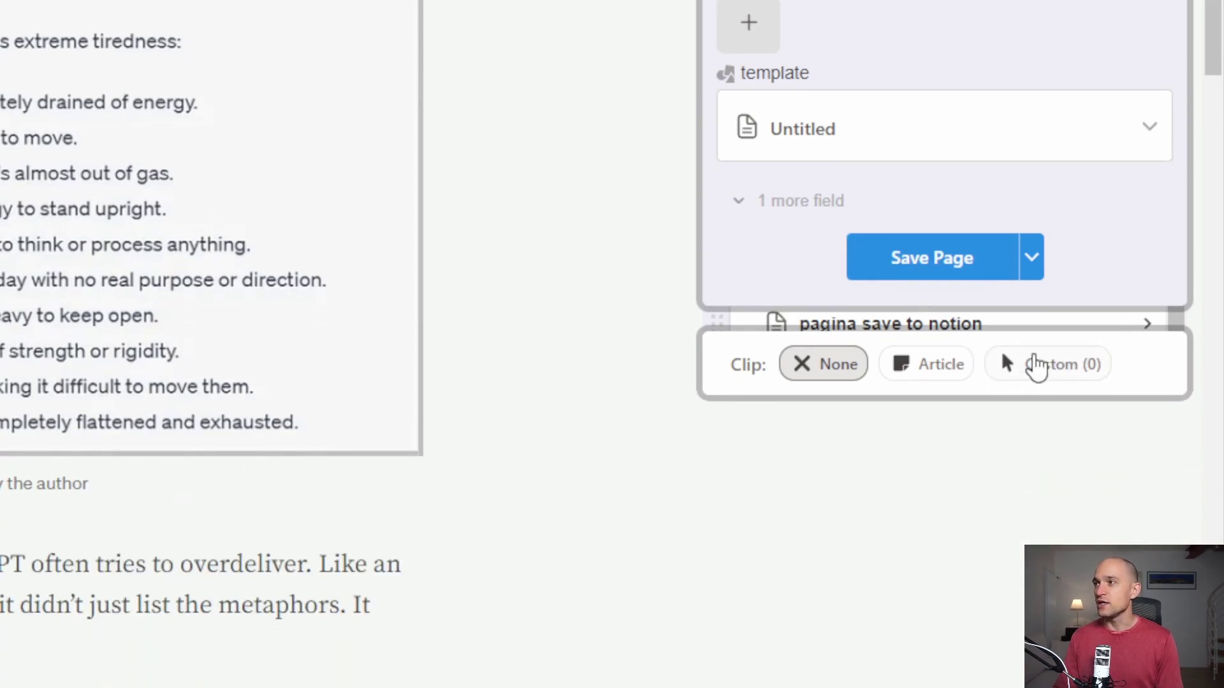
pyautogui.click(1036, 365)
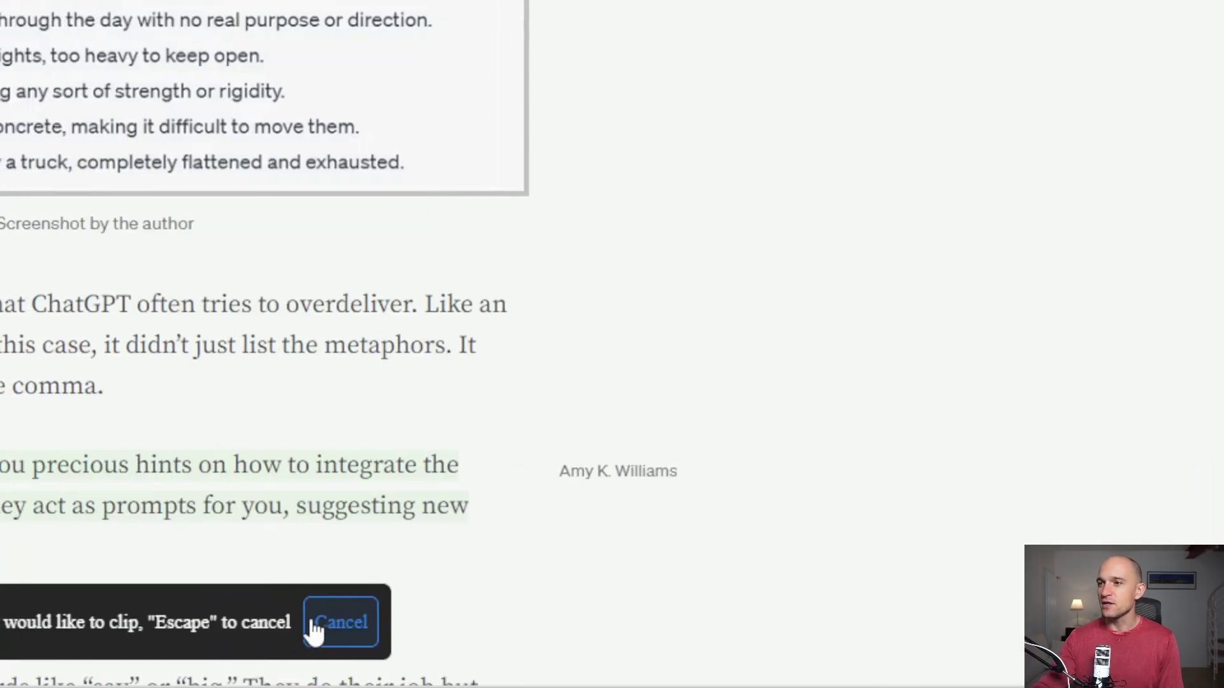
pyautogui.click(311, 626)
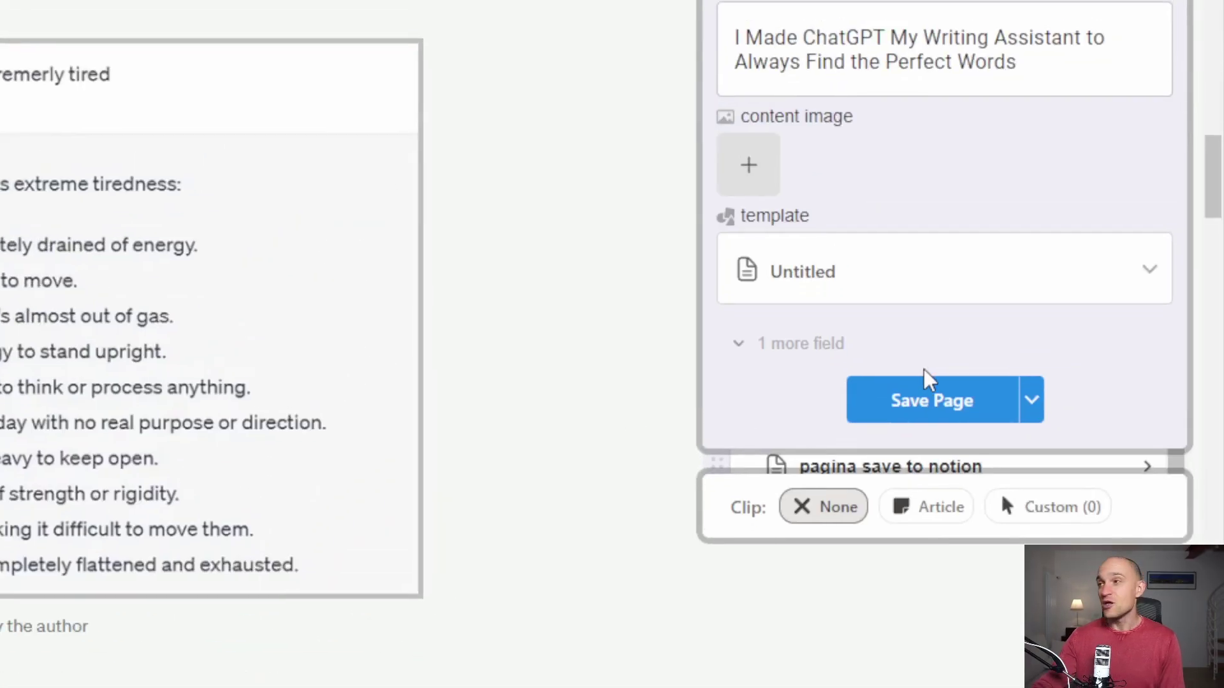
pyautogui.click(812, 276)
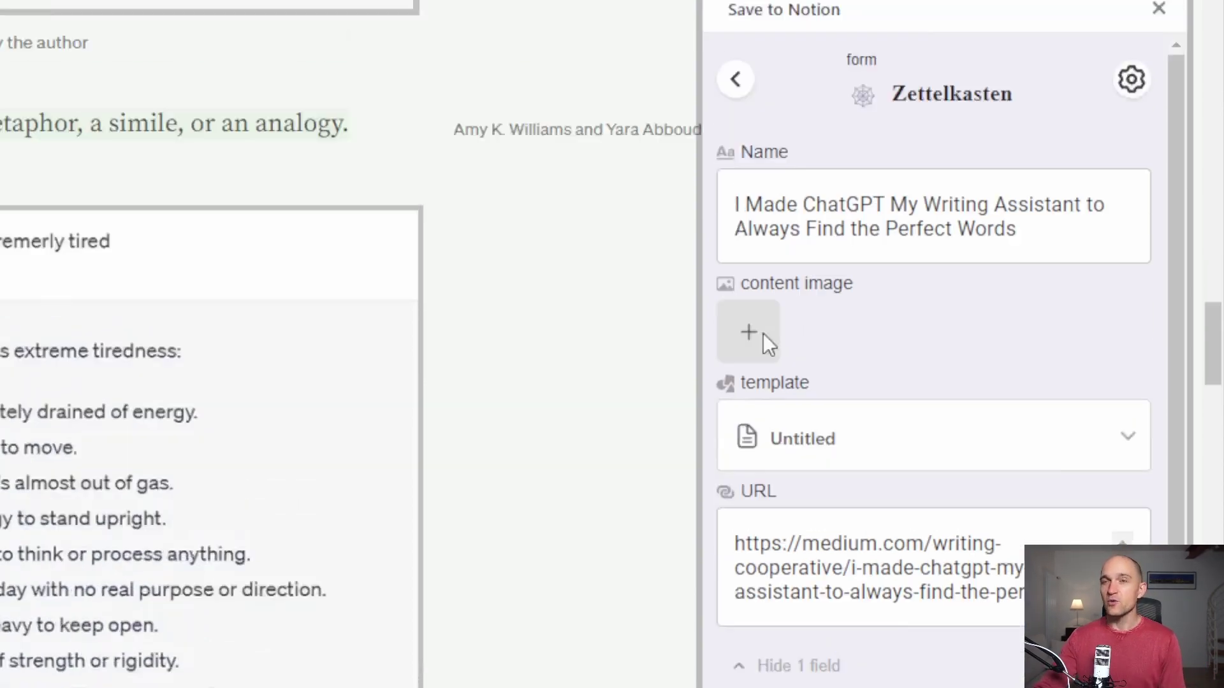
# Step: View the Save to Notion website and the extension's Chrome Web Store page
pyautogui.click(309, 12)
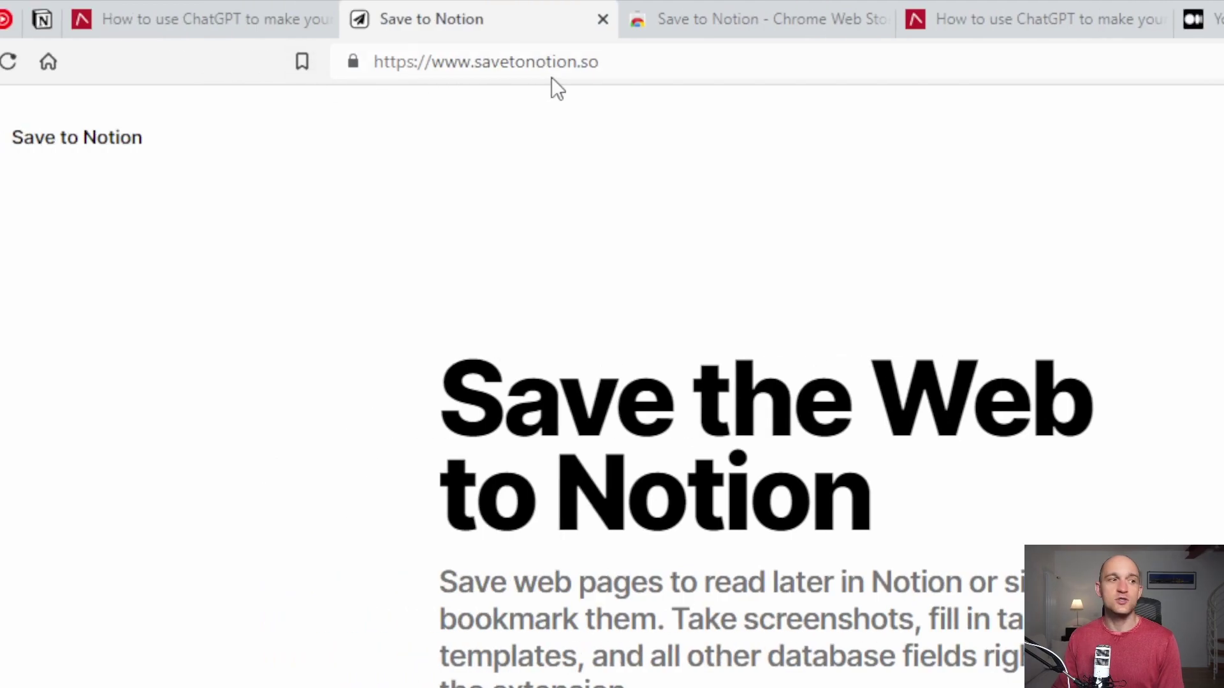
pyautogui.click(733, 10)
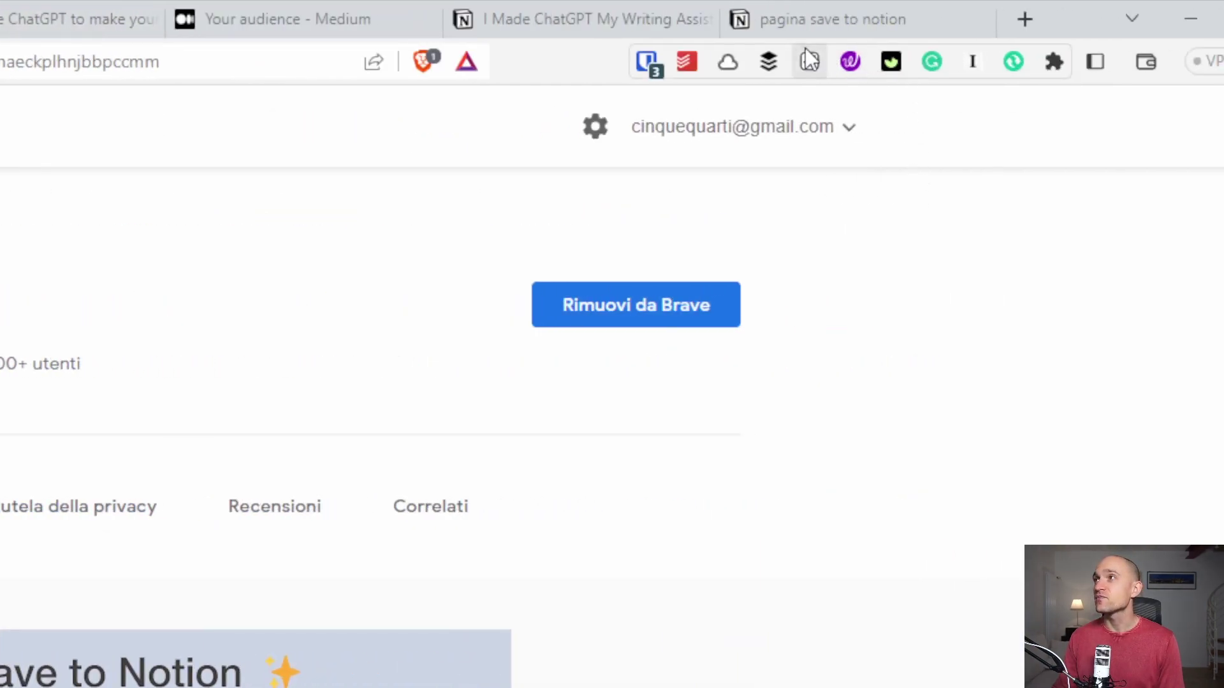
pyautogui.click(808, 59)
pyautogui.click(385, 377)
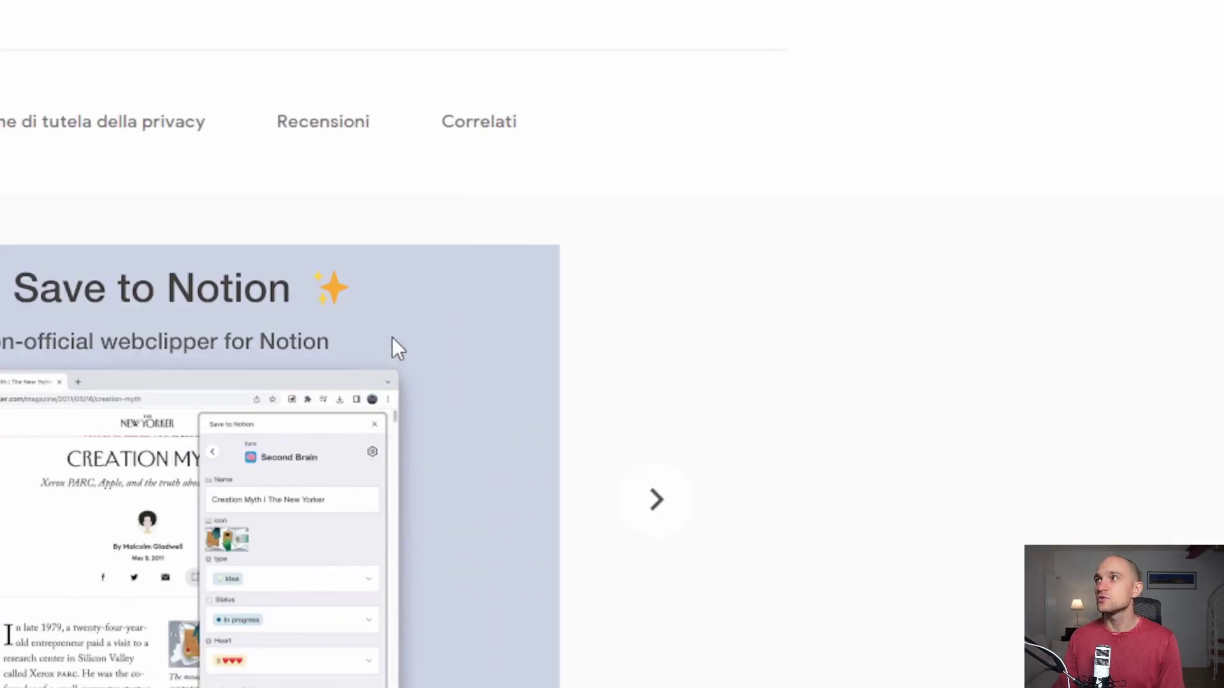
# Step: Switch back to the Medium article and view the extension's About settings before returning to the form list
pyautogui.click(612, 16)
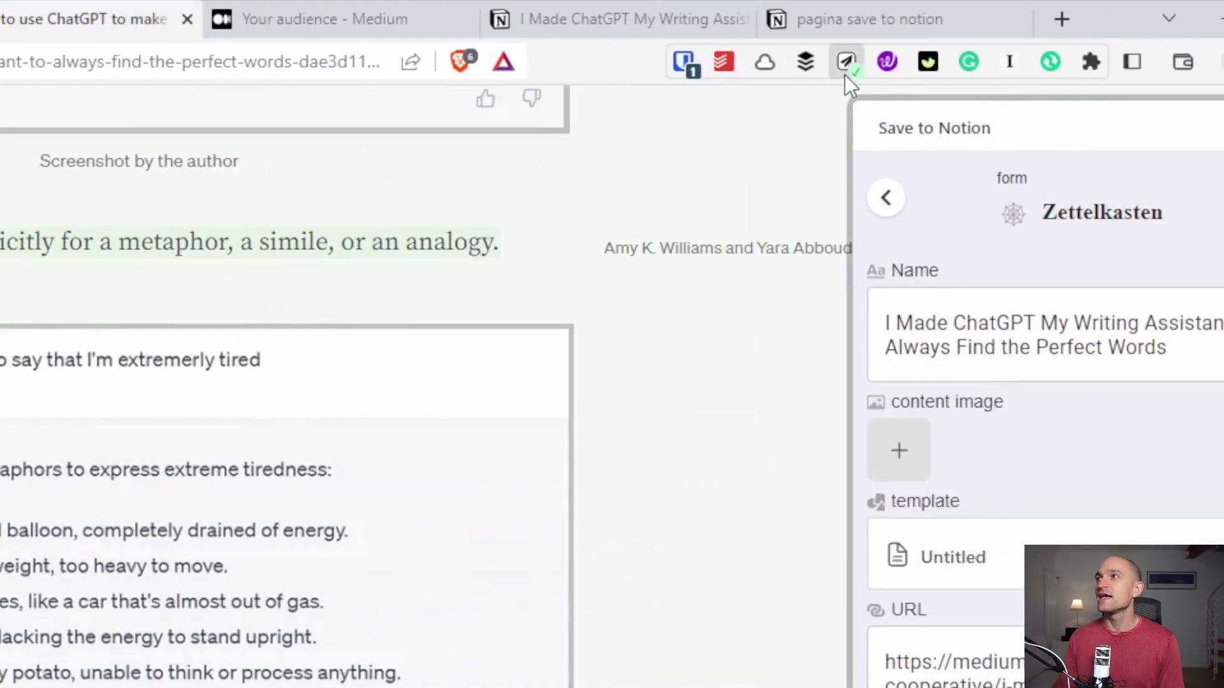
pyautogui.click(738, 199)
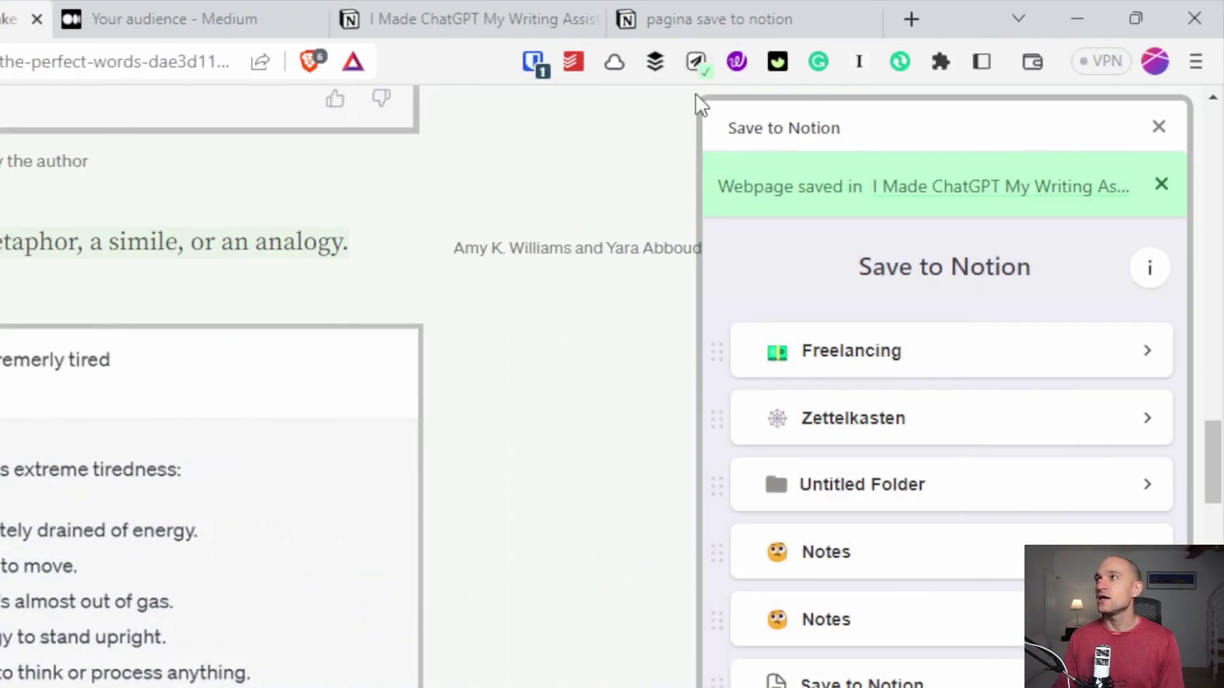
pyautogui.click(1155, 269)
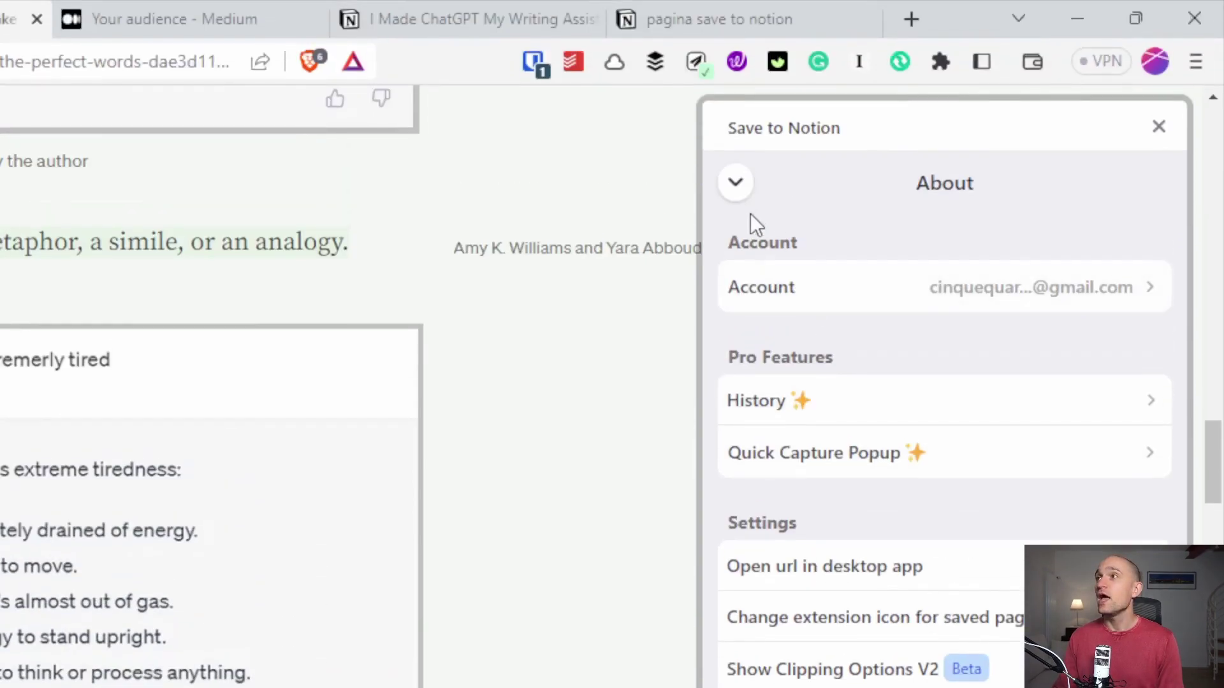
pyautogui.click(731, 183)
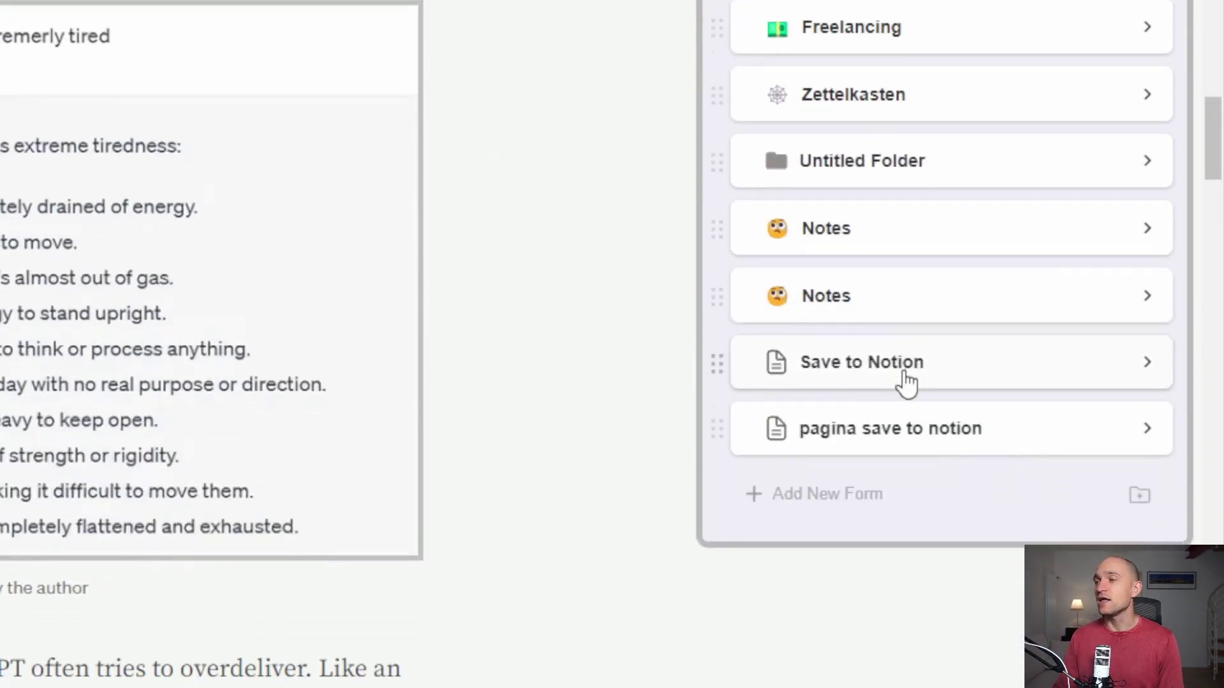